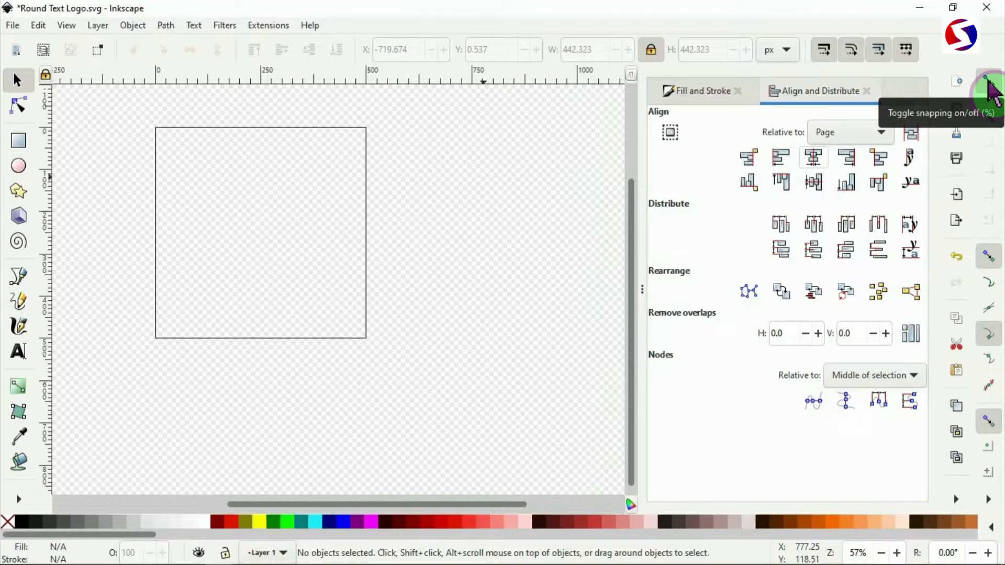
# Step: Turn snapping off and make sure the width and height ratio stays locked
pyautogui.click(985, 83)
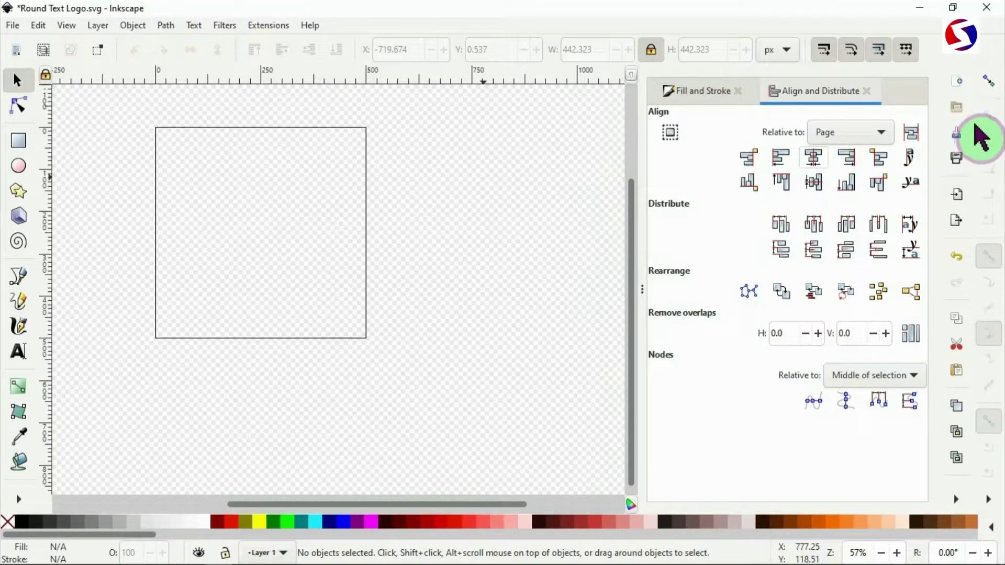
pyautogui.click(651, 49)
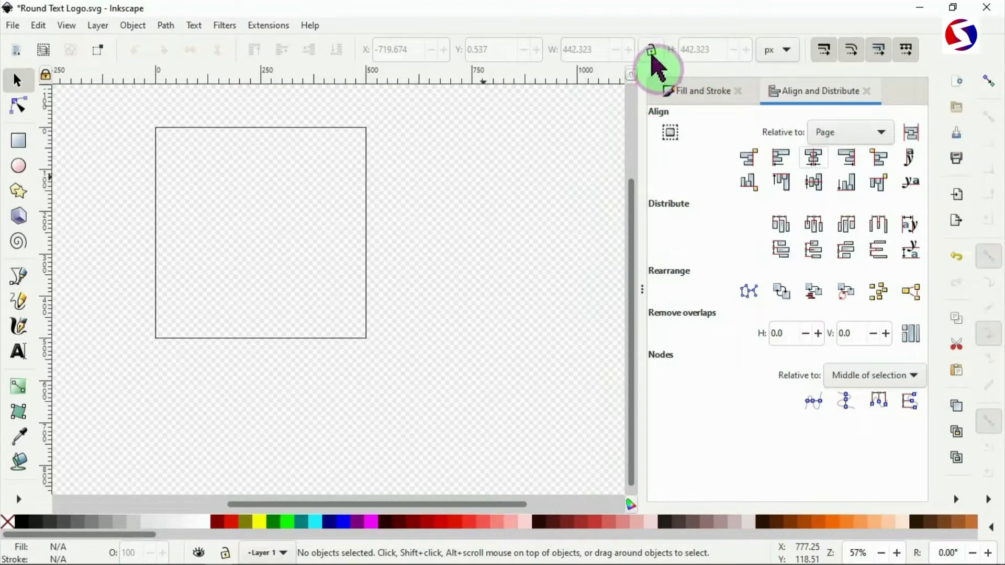
pyautogui.click(651, 50)
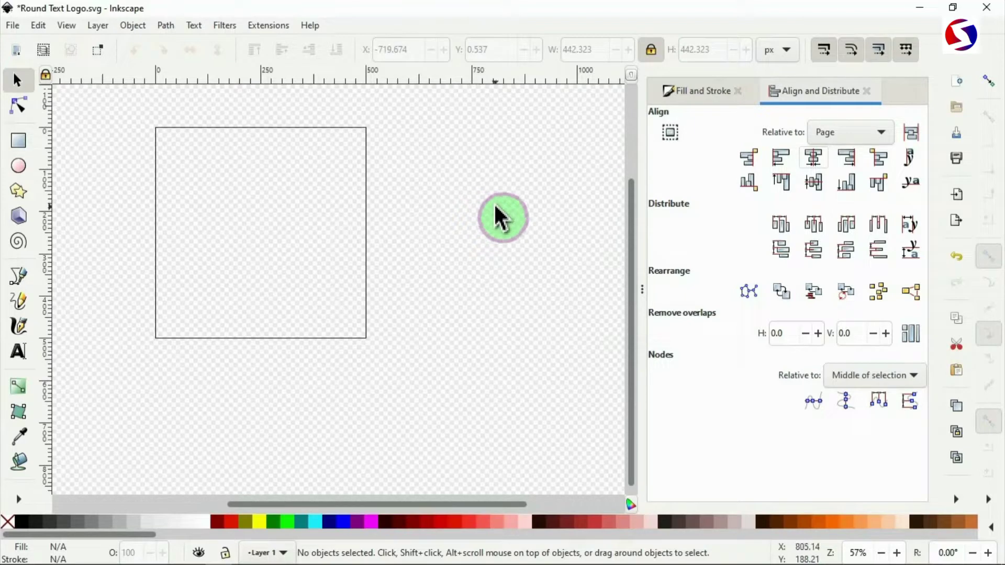
# Step: Draw a black-filled circle about 444 px in diameter inside the page
pyautogui.click(22, 175)
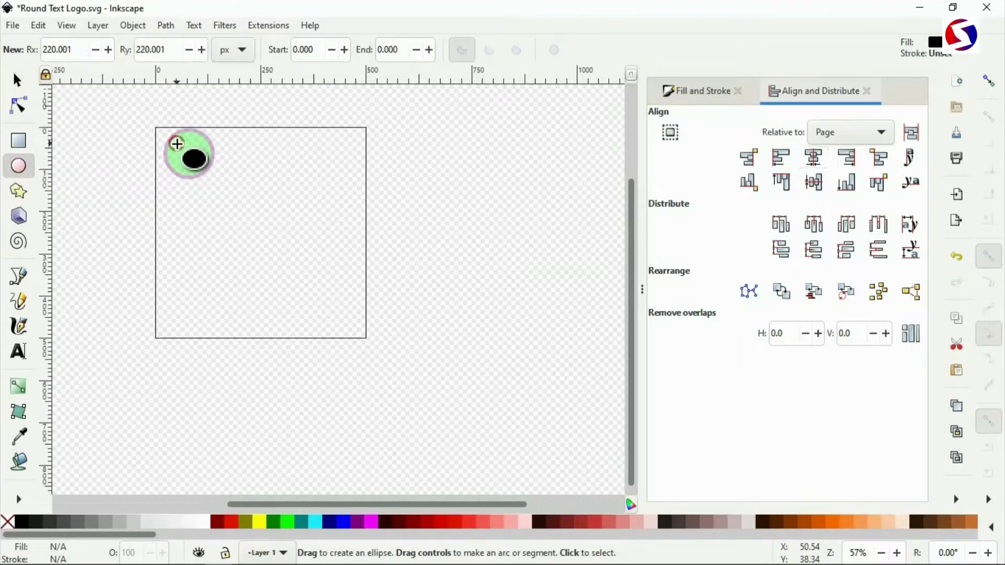
pyautogui.moveTo(176, 143); pyautogui.dragTo(365, 343)
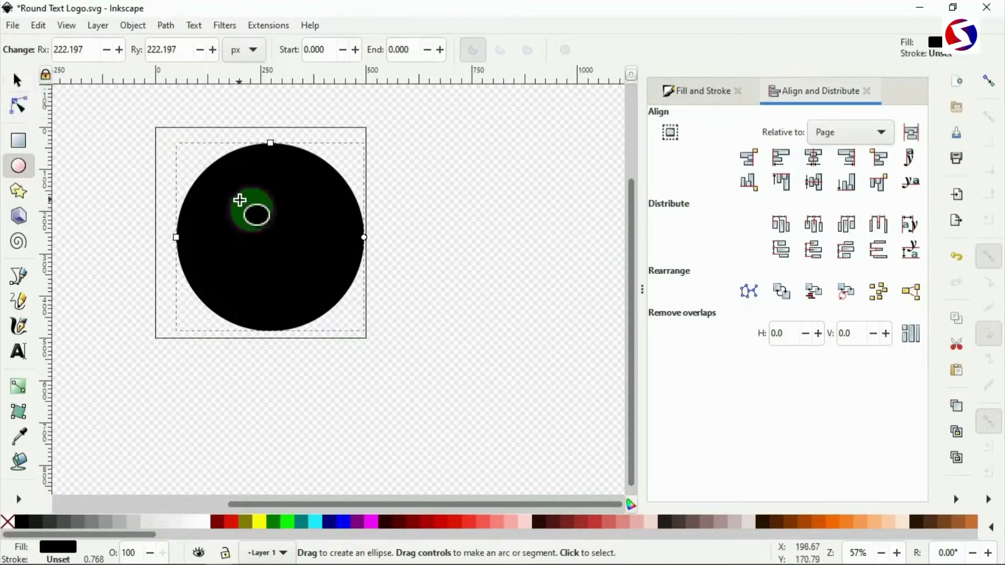
pyautogui.click(19, 83)
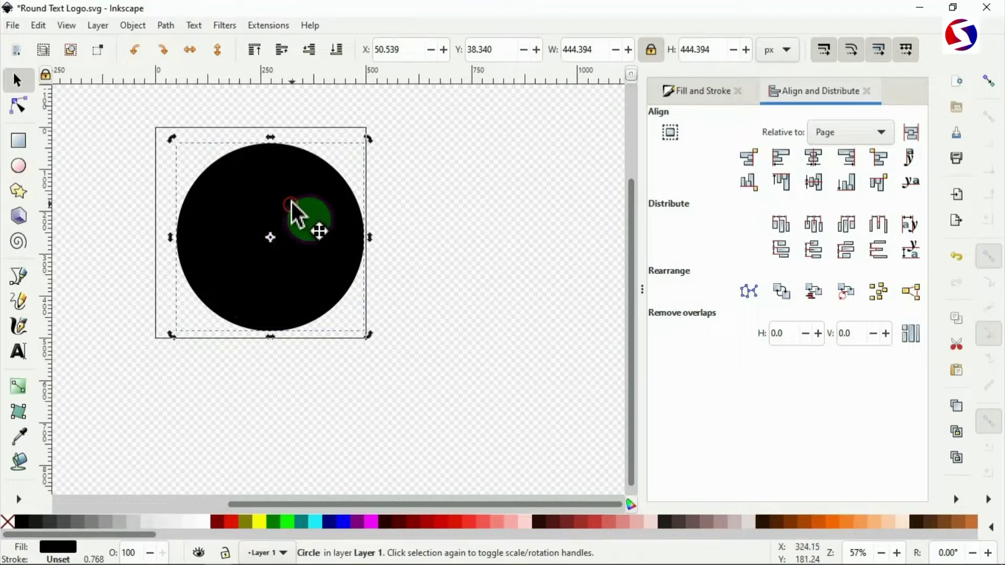
# Step: Close the Align and Distribute and Fill and Stroke dialogs, and reopen Align and Distribute
pyautogui.click(801, 94)
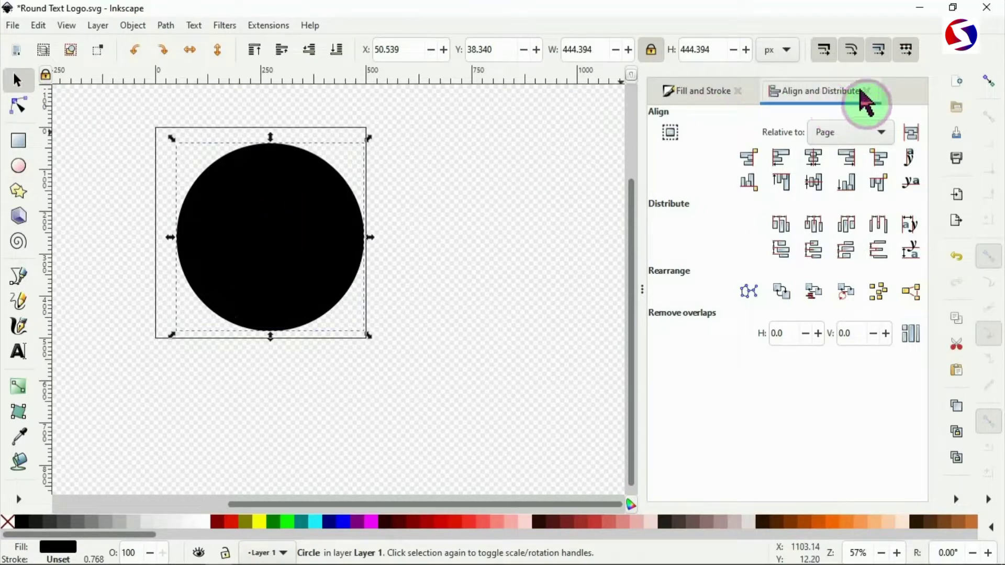
pyautogui.click(868, 93)
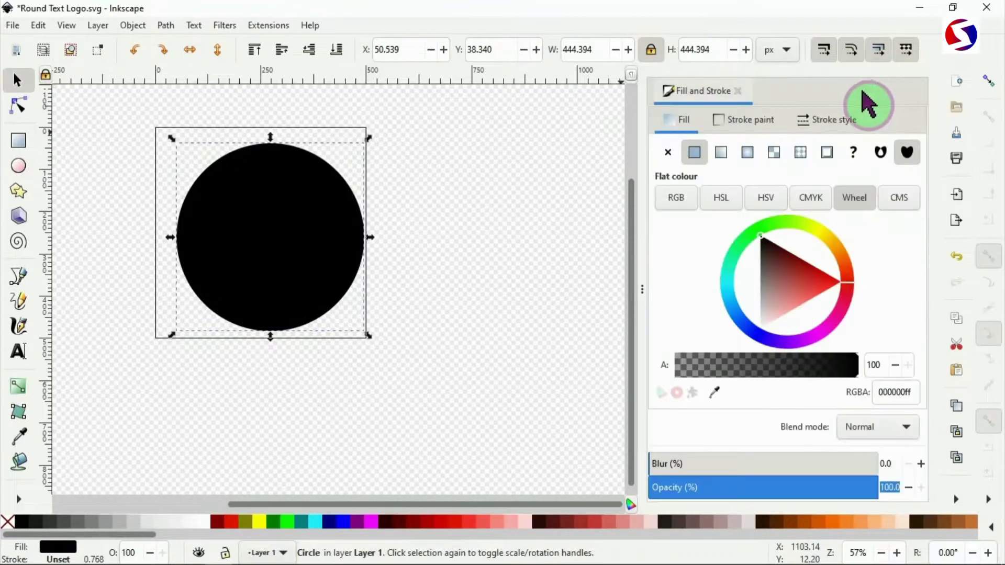
pyautogui.click(738, 92)
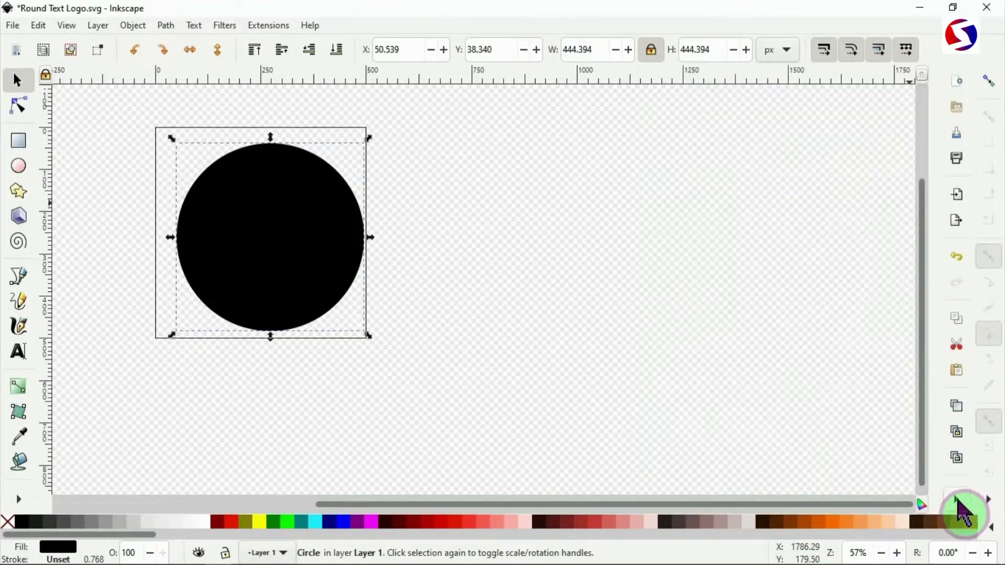
pyautogui.click(956, 499)
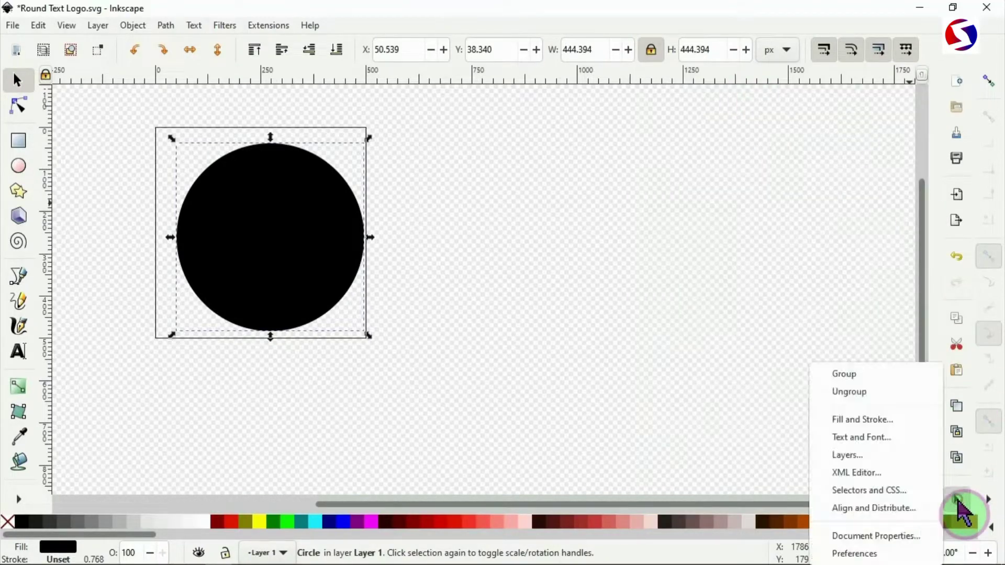
pyautogui.click(898, 510)
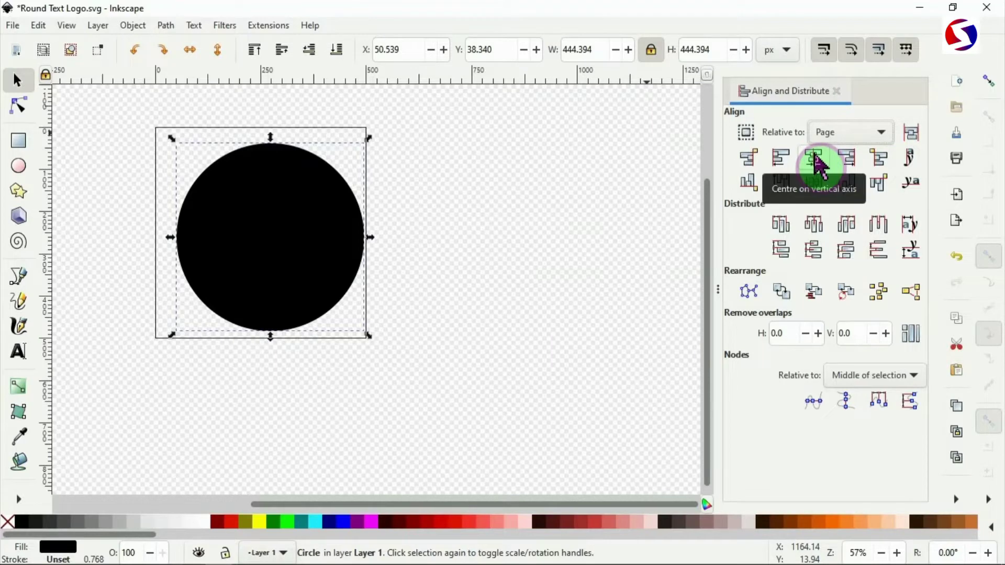
# Step: Centre the circle horizontally and vertically on the page and enlarge it around its centre to about 465 px
pyautogui.click(814, 158)
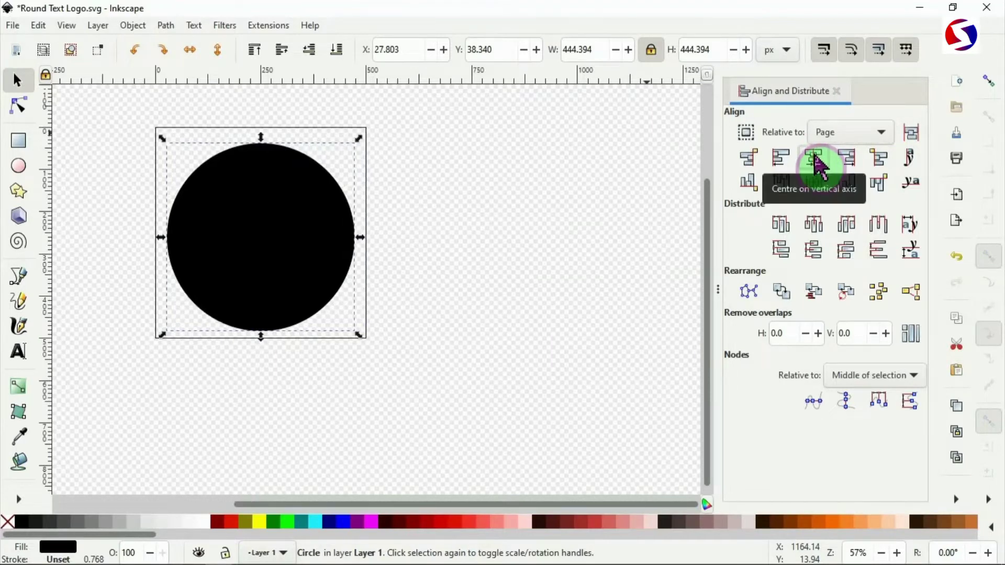
pyautogui.click(815, 184)
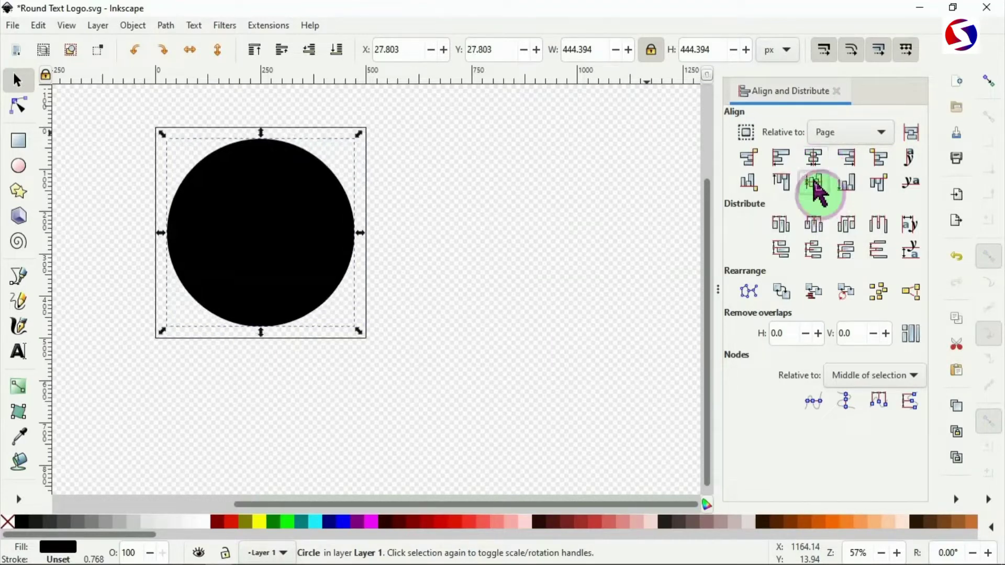
pyautogui.moveTo(359, 332); pyautogui.dragTo(364, 336)
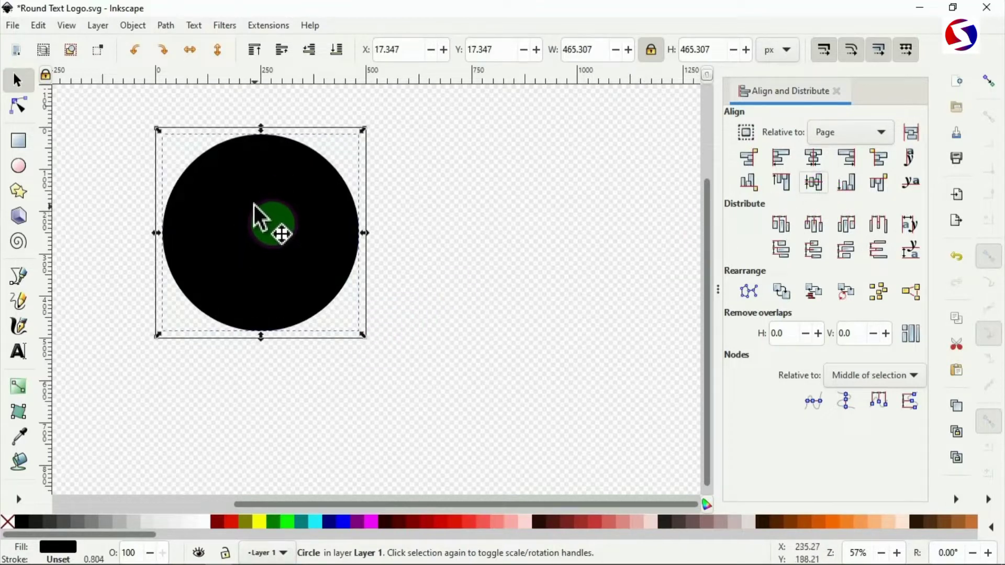
# Step: Remove the circle's fill and give it a black stroke
pyautogui.click(11, 534)
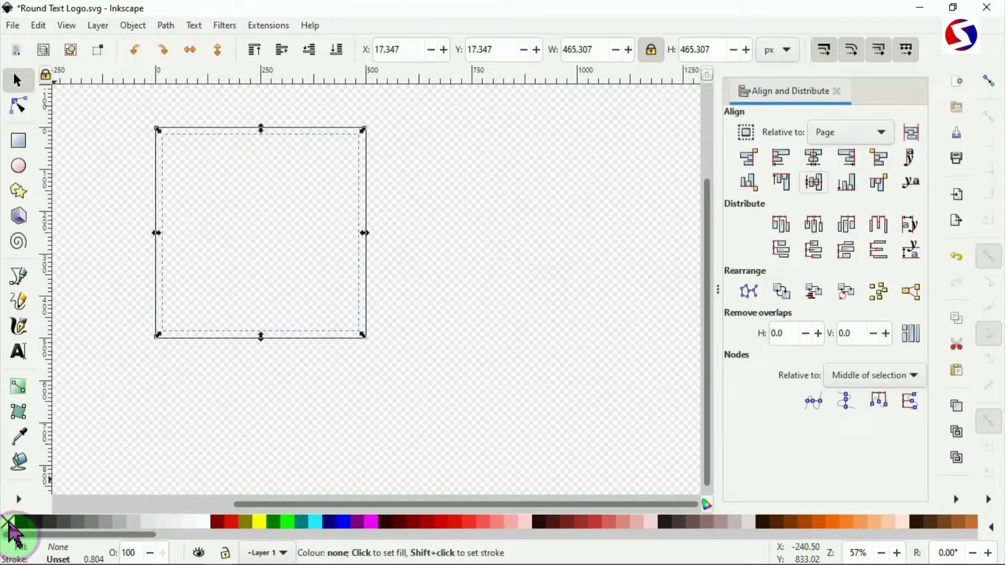
pyautogui.click(12, 532)
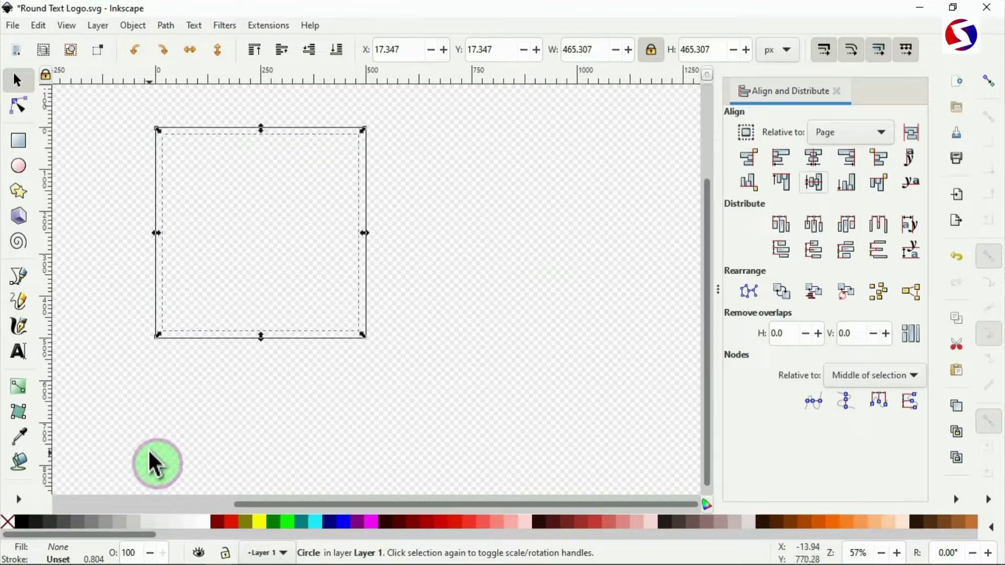
pyautogui.keyDown('shift'); pyautogui.click(24, 530); pyautogui.keyUp('shift')
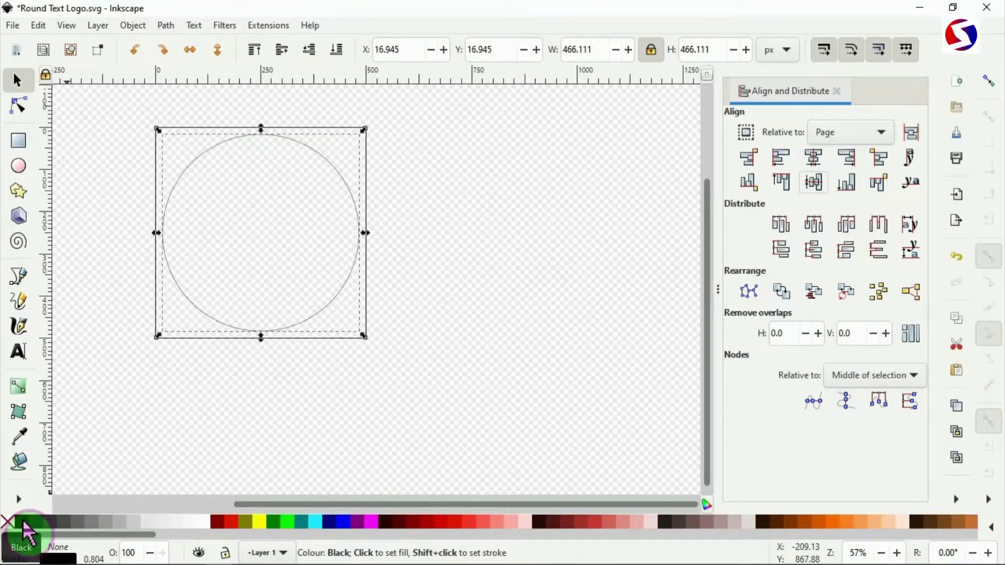
# Step: Open the Fill and Stroke settings for the circle and bring up its stroke style options
pyautogui.press('3')
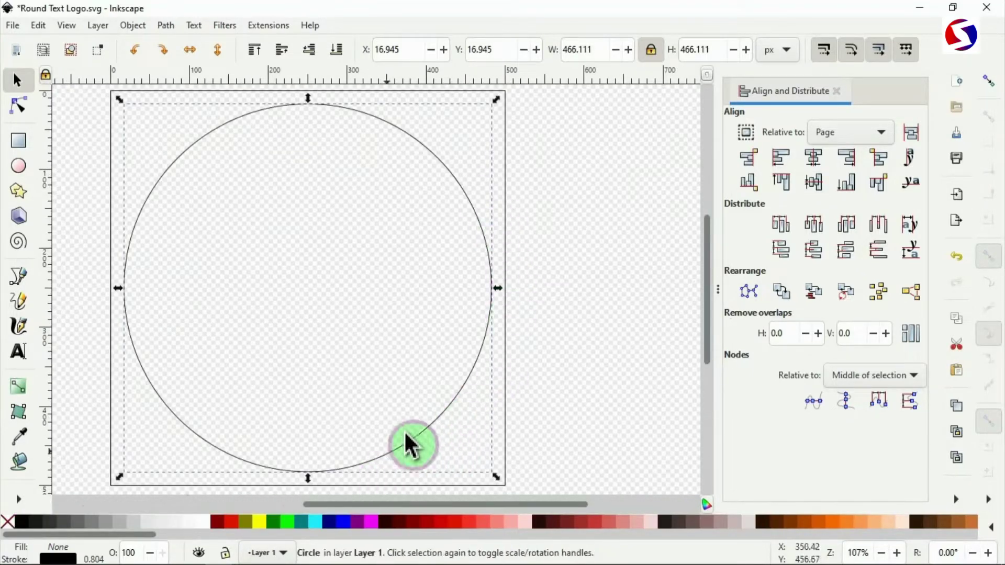
pyautogui.rightClick(433, 422)
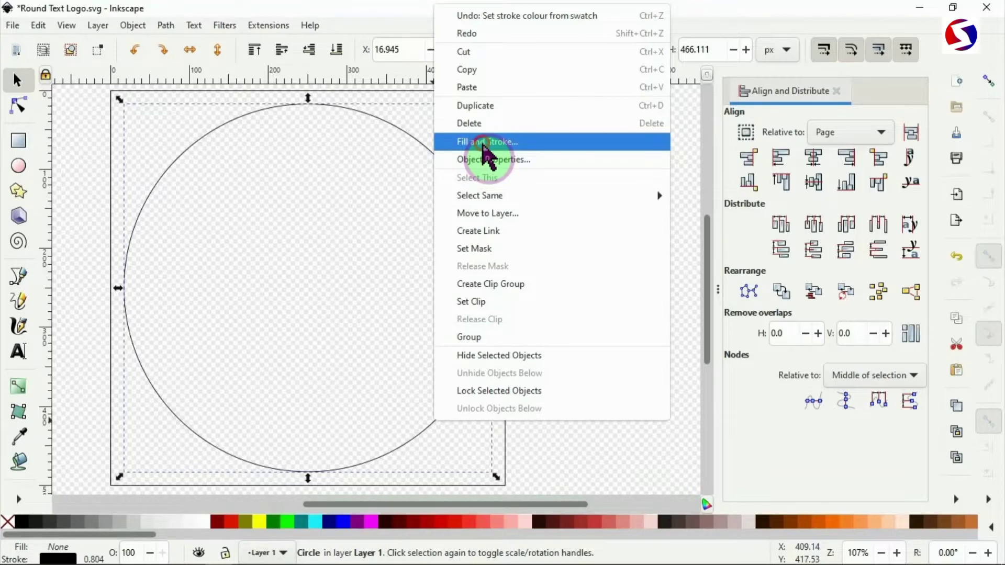
pyautogui.click(485, 148)
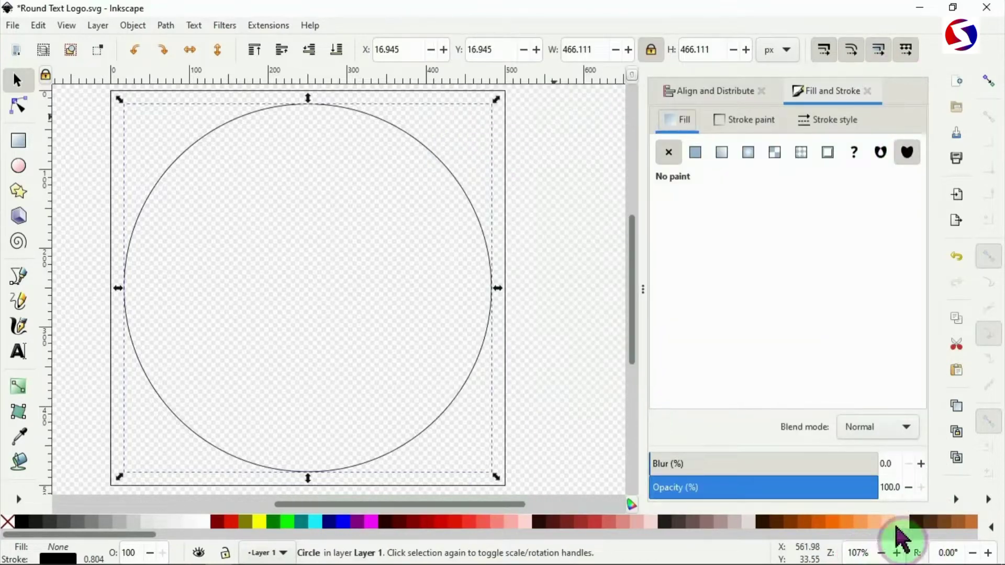
pyautogui.click(957, 499)
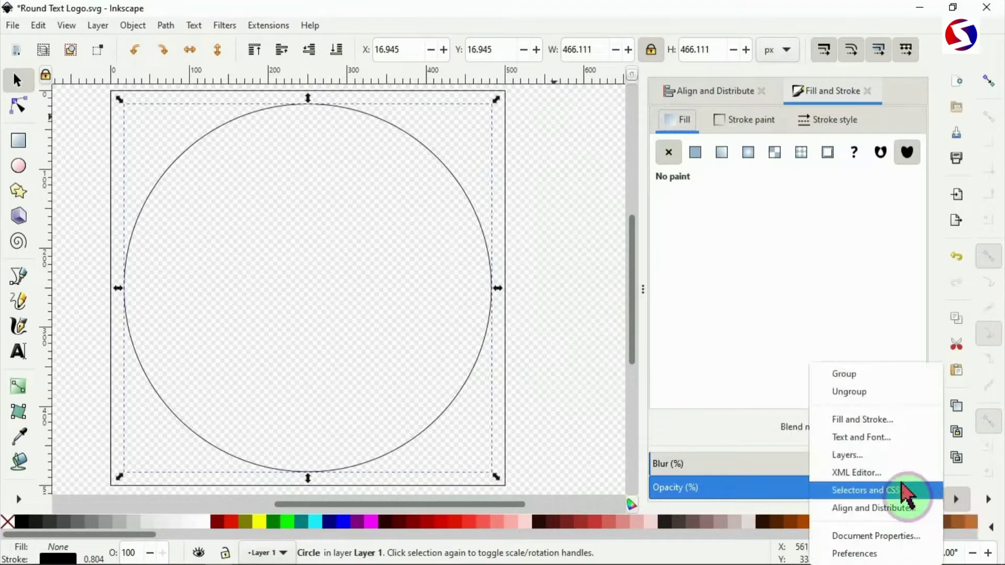
pyautogui.click(869, 421)
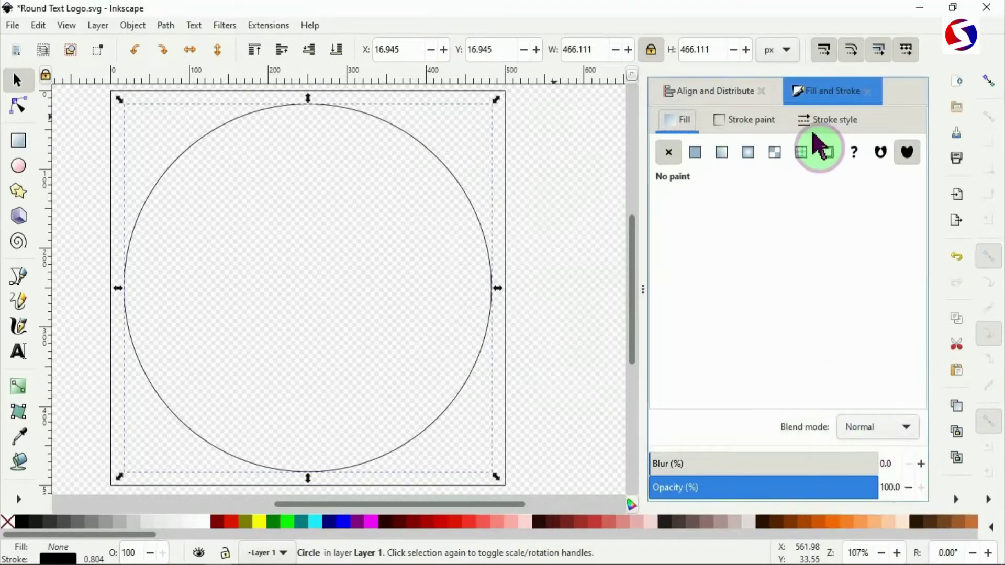
pyautogui.click(753, 124)
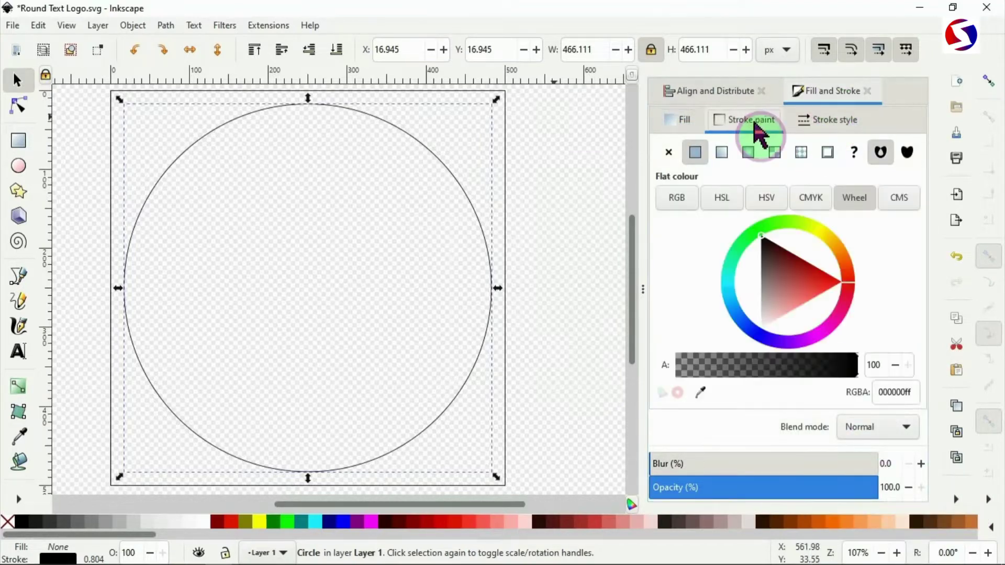
pyautogui.click(872, 487)
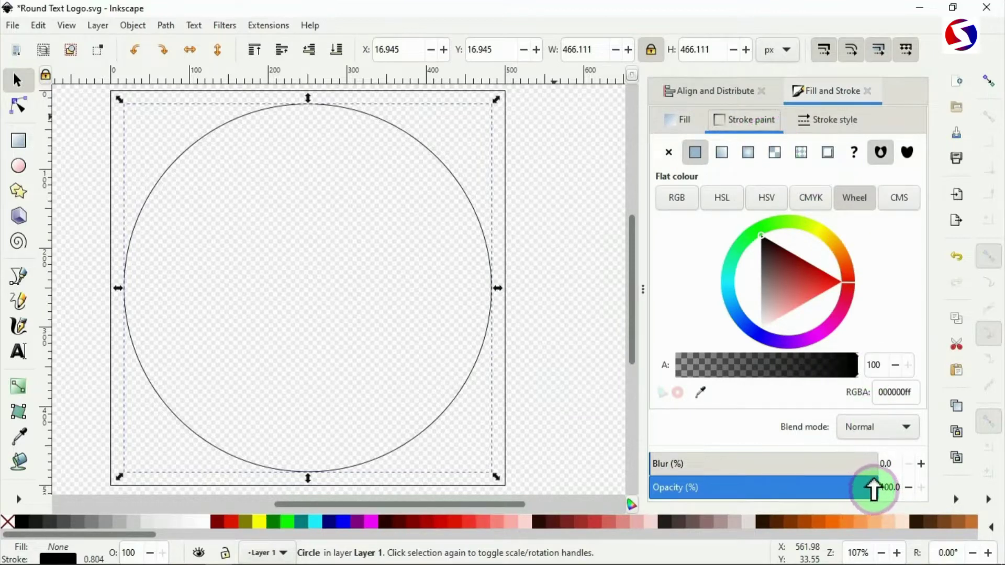
pyautogui.click(827, 123)
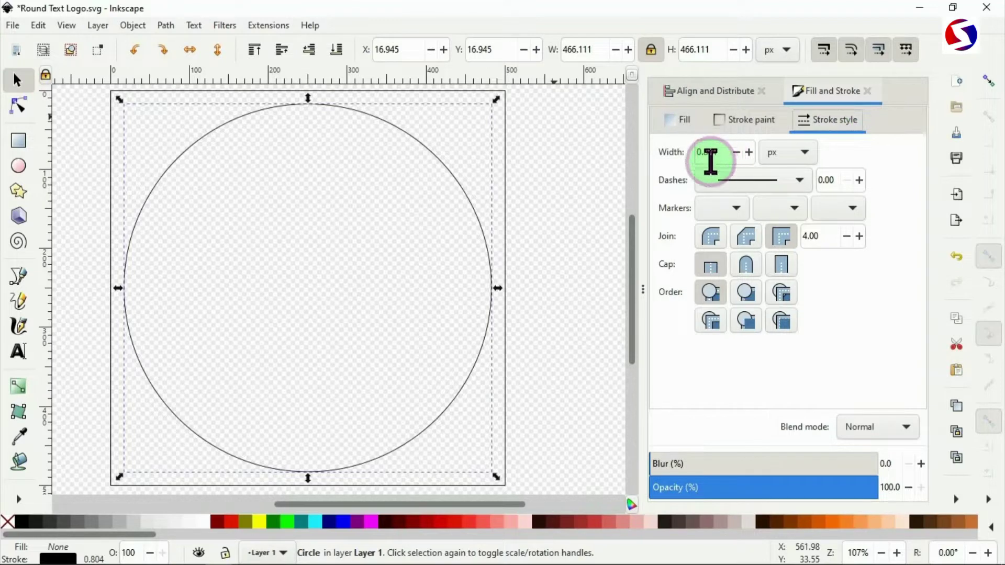
# Step: Thicken the circle's outline in small increments to a stroke width of about 4.2 px
pyautogui.click(749, 153)
pyautogui.click(749, 153)
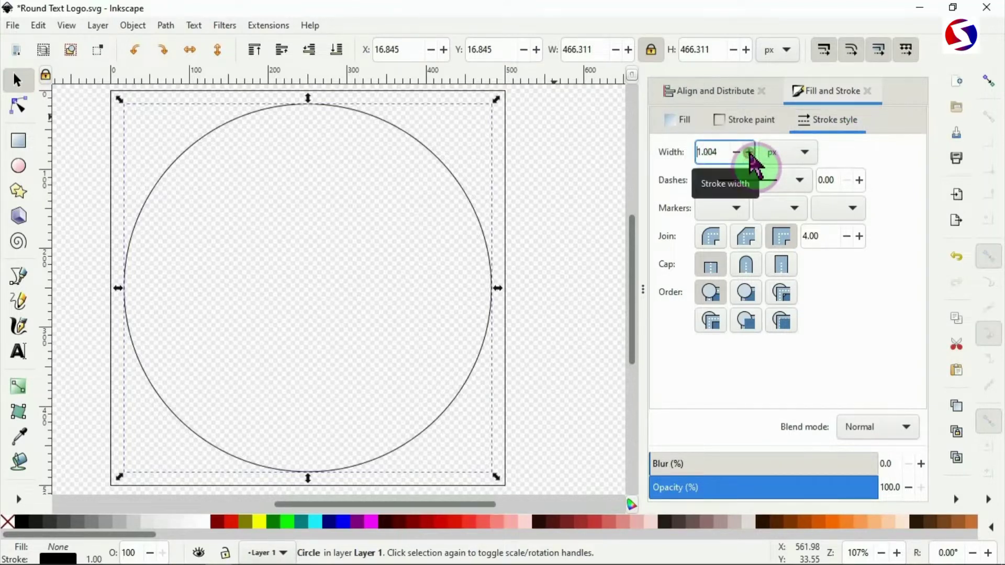
pyautogui.click(749, 153)
pyautogui.click(749, 153)
pyautogui.click(750, 153)
pyautogui.click(750, 152)
pyautogui.click(750, 153)
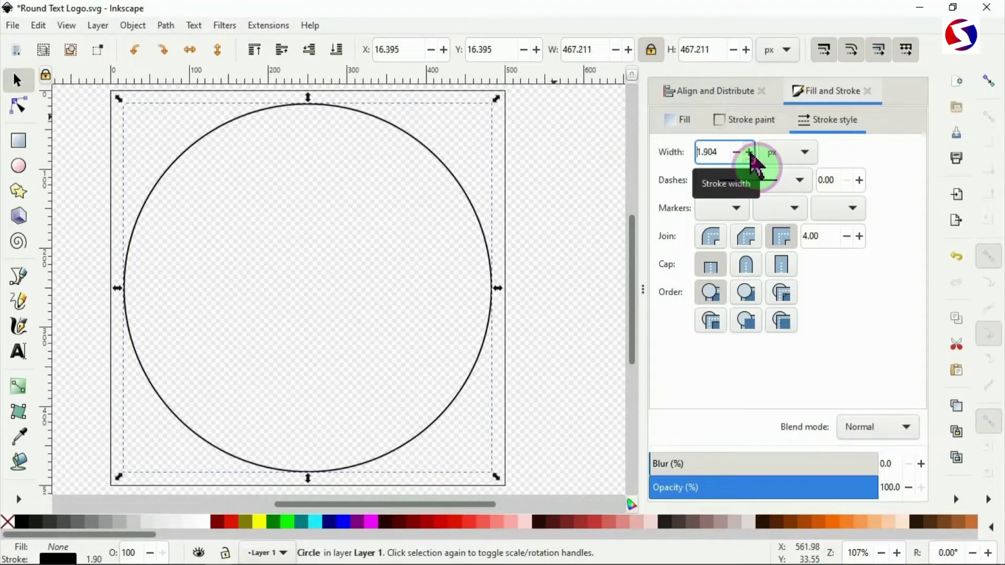
pyautogui.click(749, 152)
pyautogui.click(749, 152)
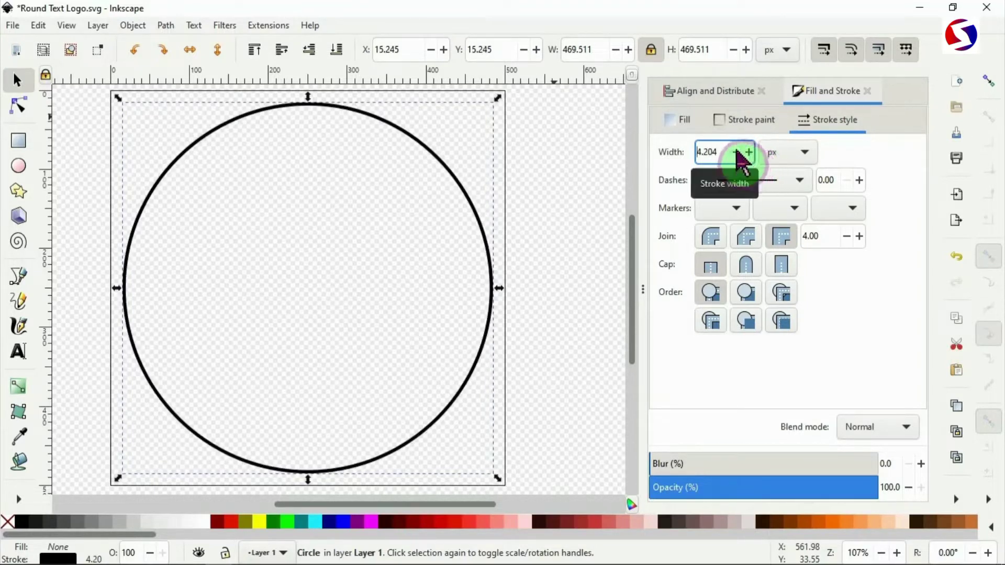
# Step: Set the circle's stroke width to 2 px and deselect the circle
pyautogui.doubleClick(719, 152)
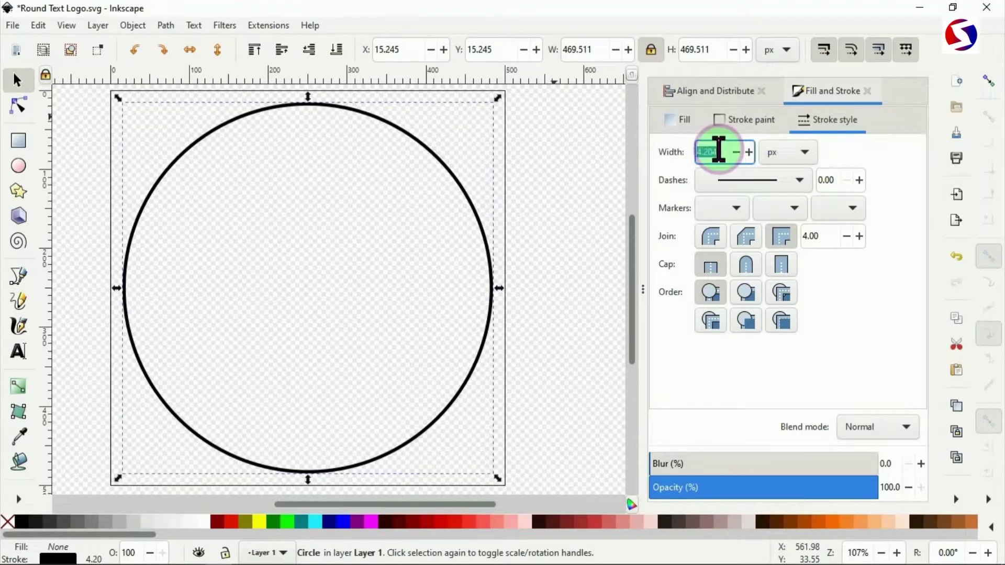
pyautogui.write('2')
pyautogui.press('Return')
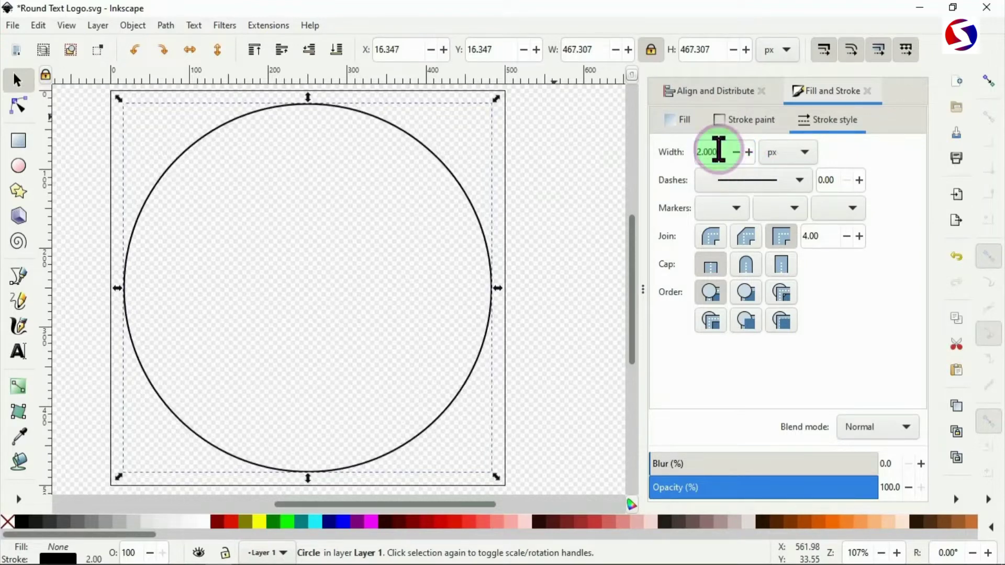
pyautogui.click(565, 157)
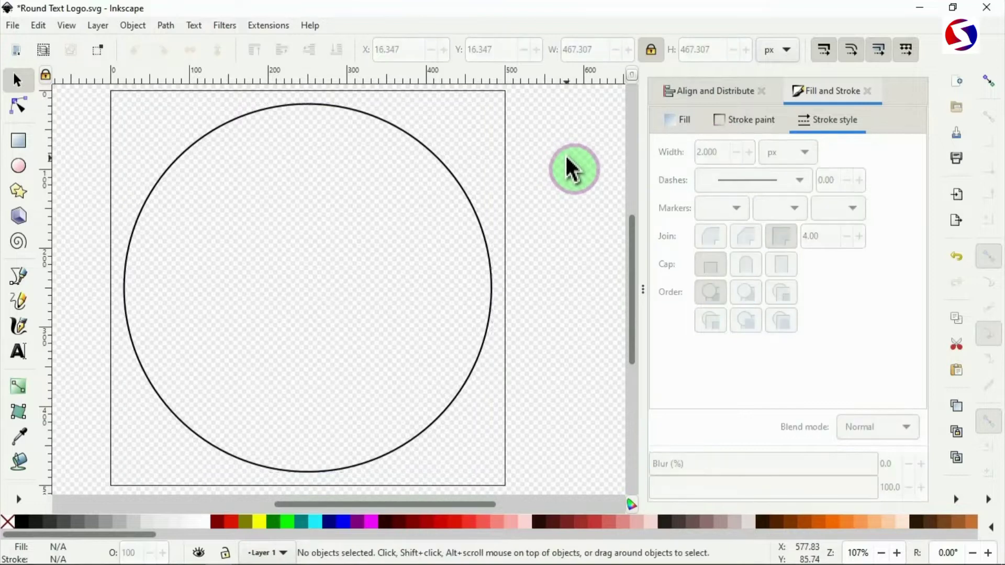
# Step: Duplicate the outlined circle and move the copy about 98 px to the right and 20 px down
pyautogui.click(434, 152)
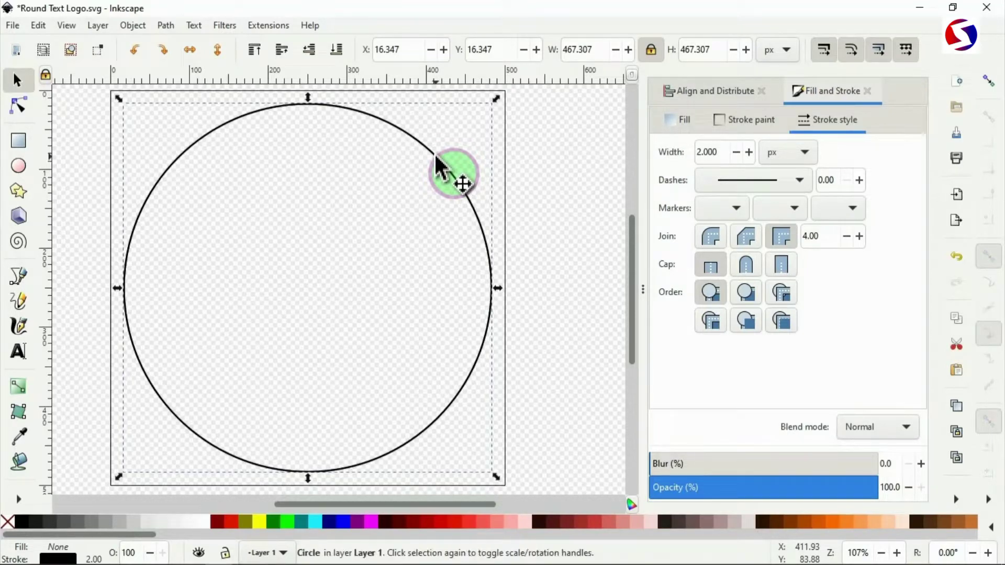
pyautogui.moveTo(436, 157); pyautogui.dragTo(515, 173)
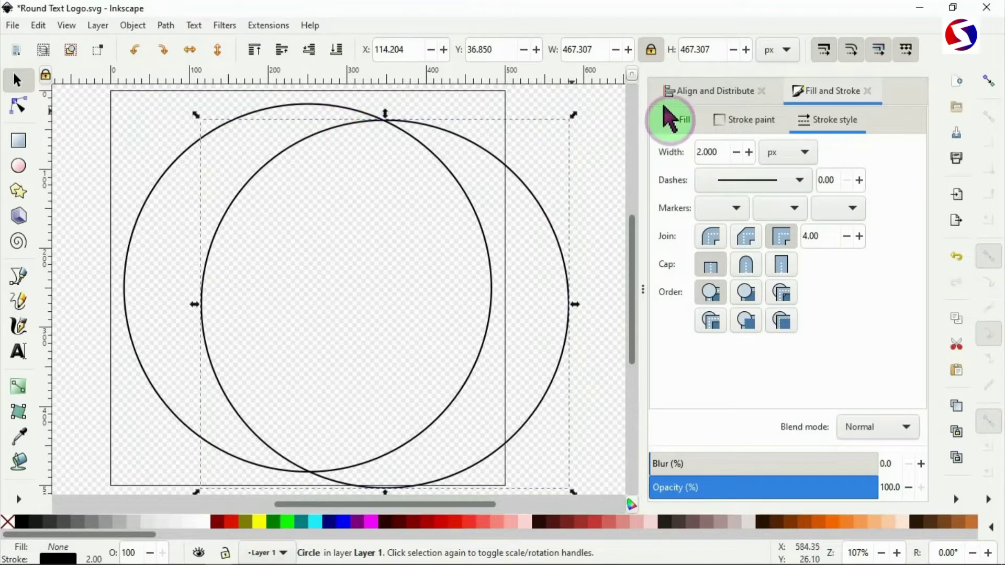
# Step: Centre the two circles on each other horizontally and vertically, relative to the last selected object, and deselect them
pyautogui.click(708, 92)
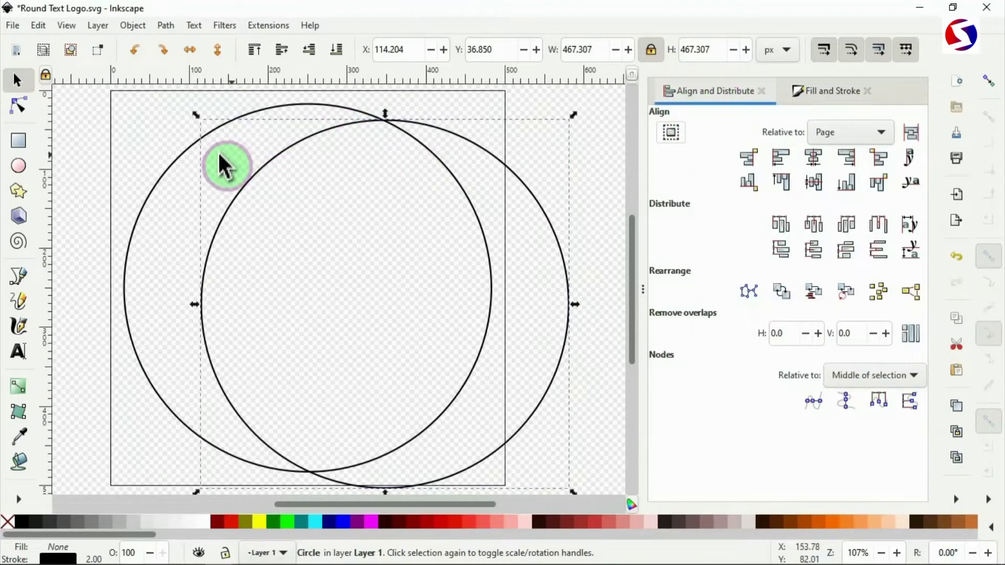
pyautogui.keyDown('shift'); pyautogui.click(183, 160); pyautogui.keyUp('shift')
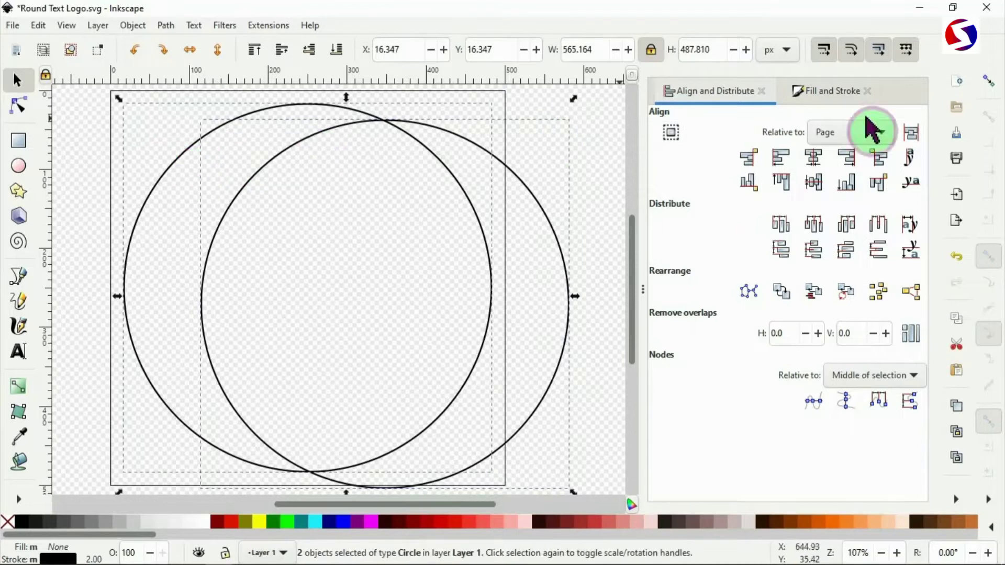
pyautogui.click(872, 133)
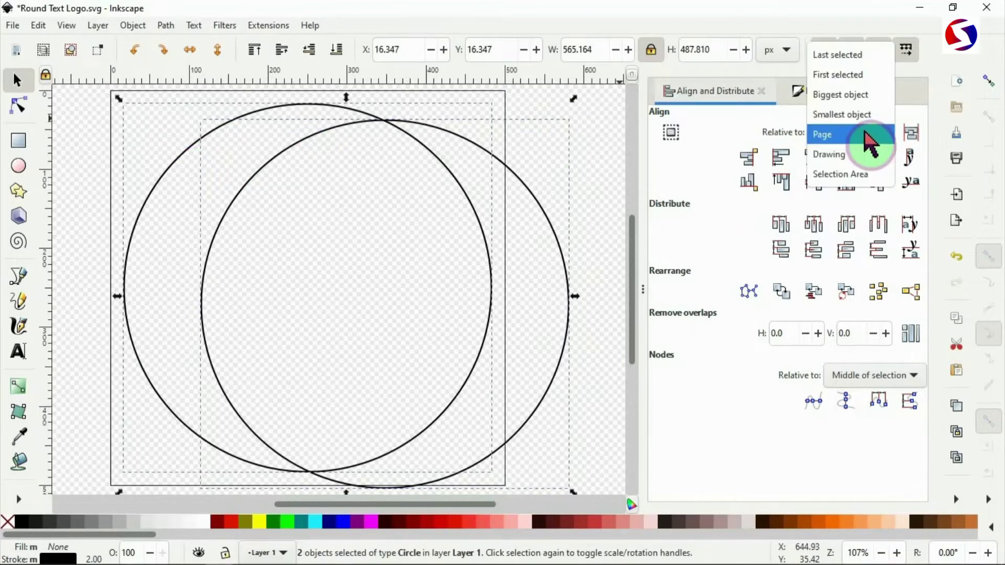
pyautogui.click(856, 64)
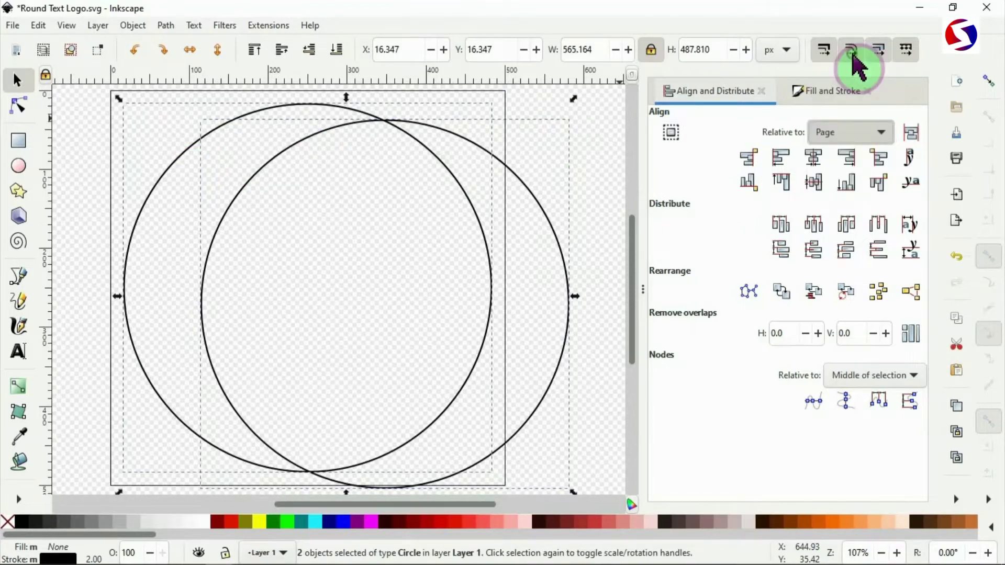
pyautogui.click(814, 158)
pyautogui.click(814, 182)
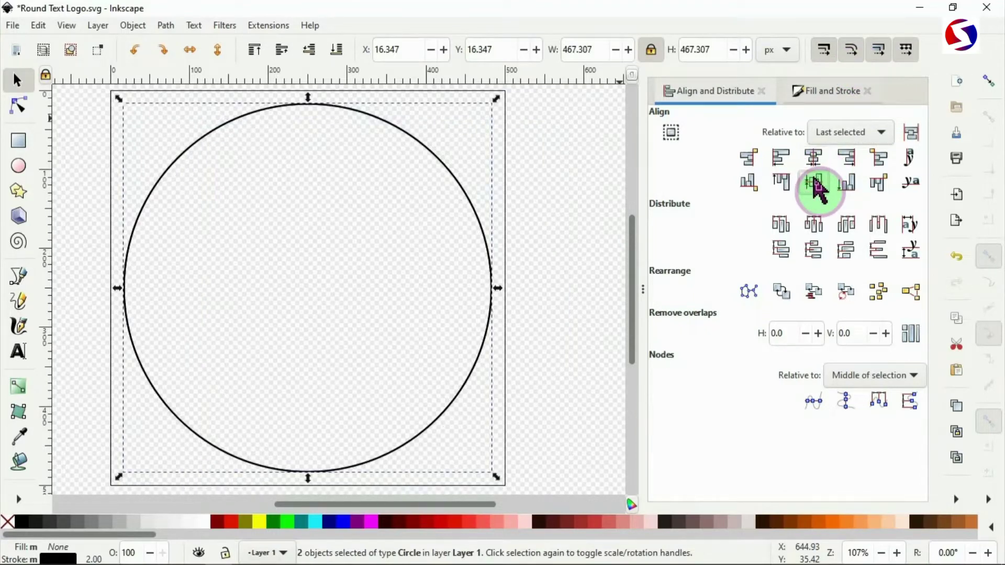
pyautogui.click(574, 130)
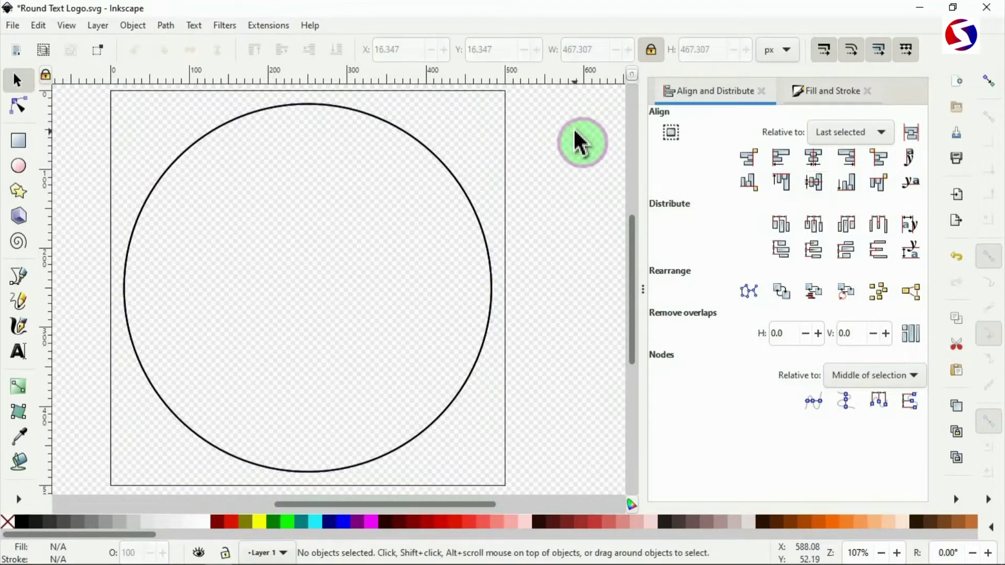
# Step: Shrink the upper circle proportionally to about 416 px wide and centre it horizontally and vertically on the page
pyautogui.click(439, 164)
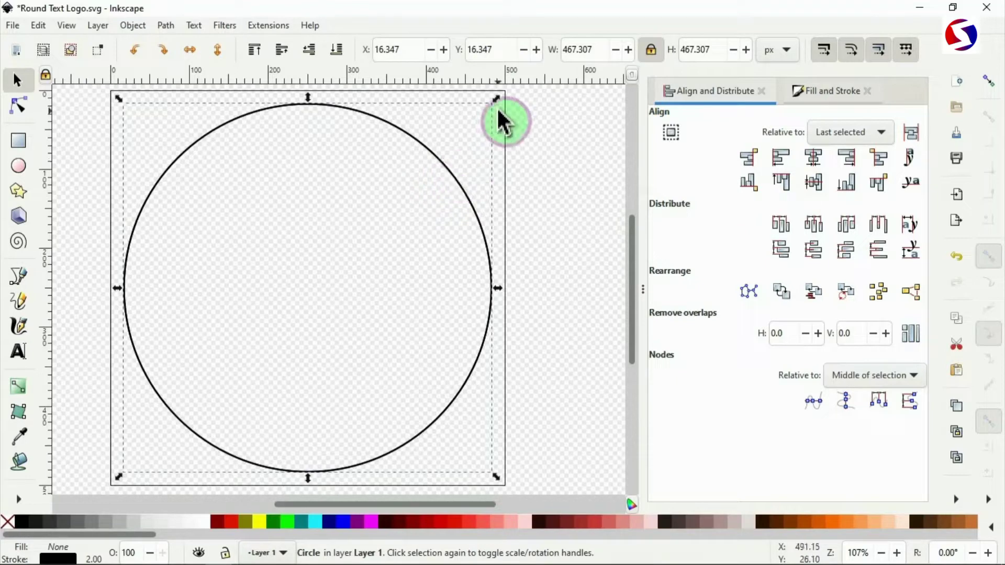
pyautogui.moveTo(498, 98); pyautogui.dragTo(471, 150)
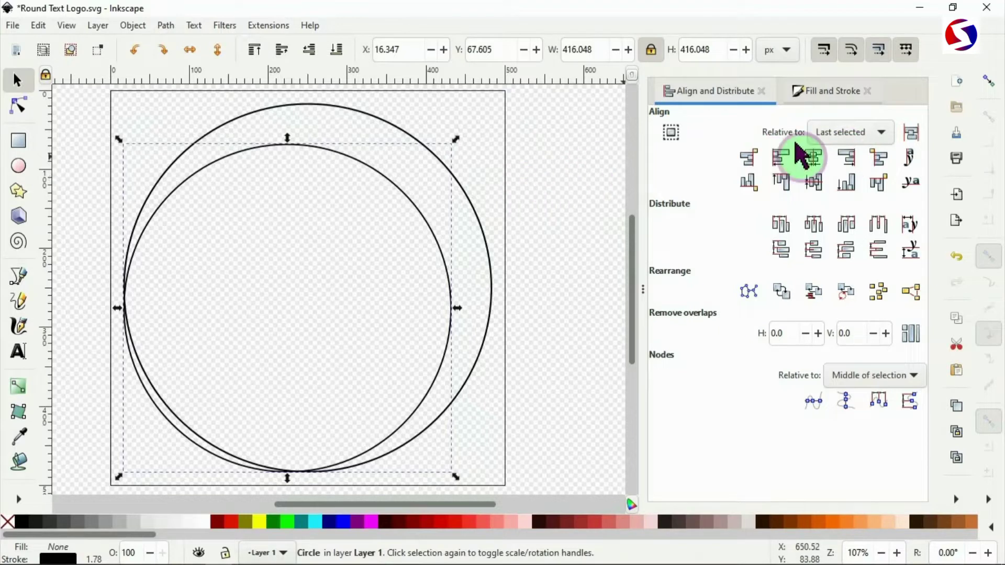
pyautogui.click(875, 137)
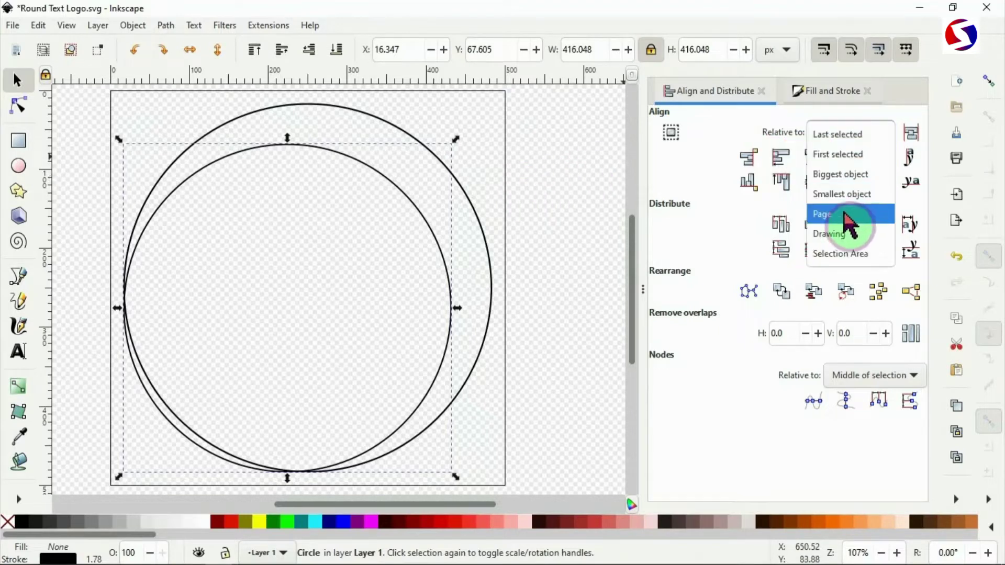
pyautogui.click(843, 215)
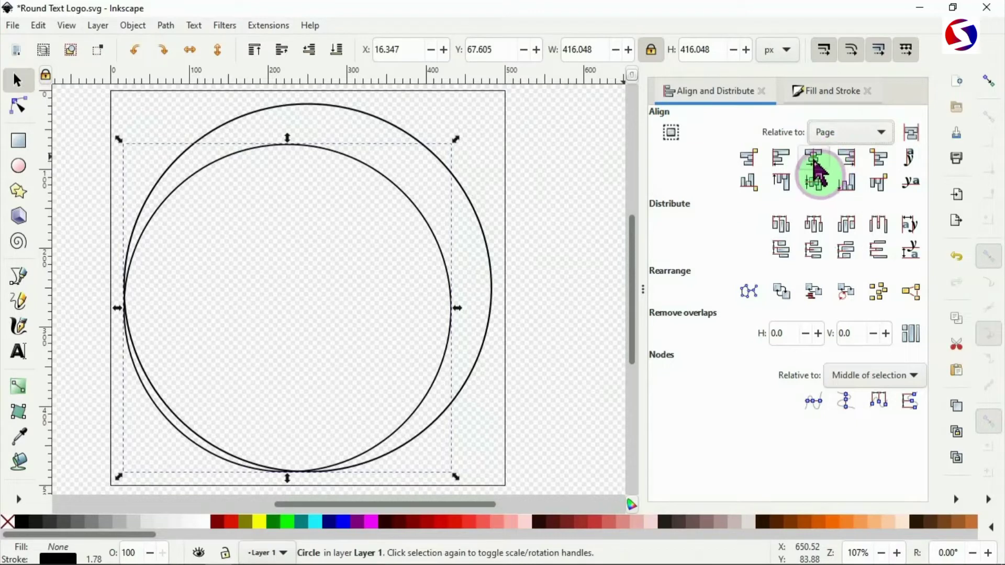
pyautogui.click(814, 159)
pyautogui.click(813, 183)
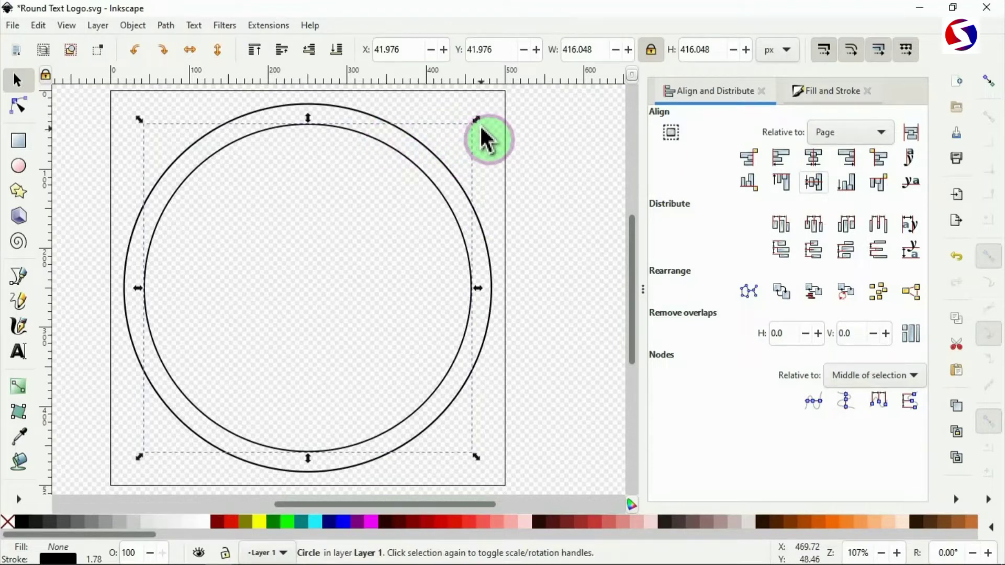
# Step: Reduce the inner circle further to about 358 px in diameter, keep it centred on the page and deselect it
pyautogui.moveTo(482, 129); pyautogui.dragTo(449, 159)
pyautogui.click(814, 157)
pyautogui.click(813, 183)
pyautogui.click(813, 160)
pyautogui.click(814, 186)
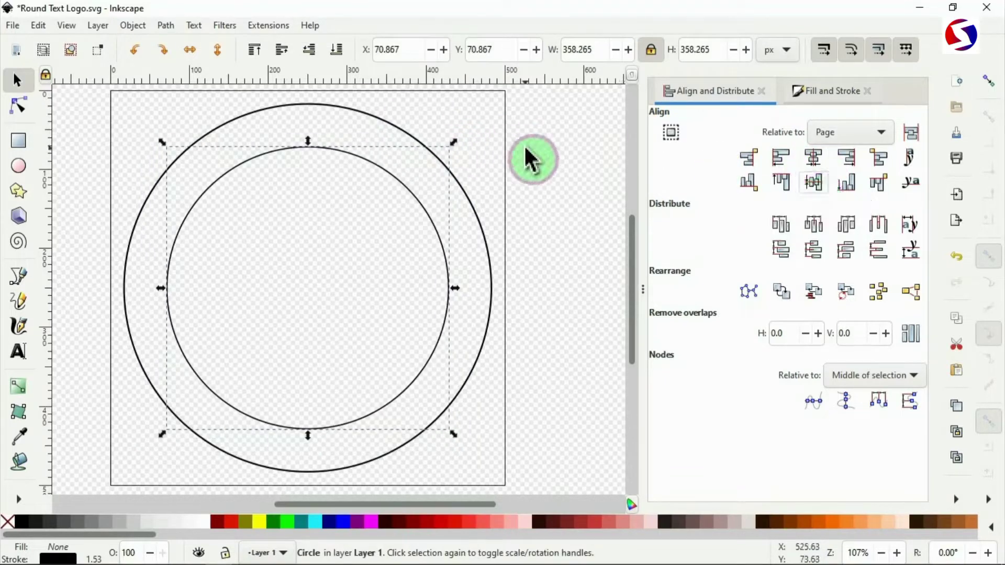
pyautogui.click(543, 183)
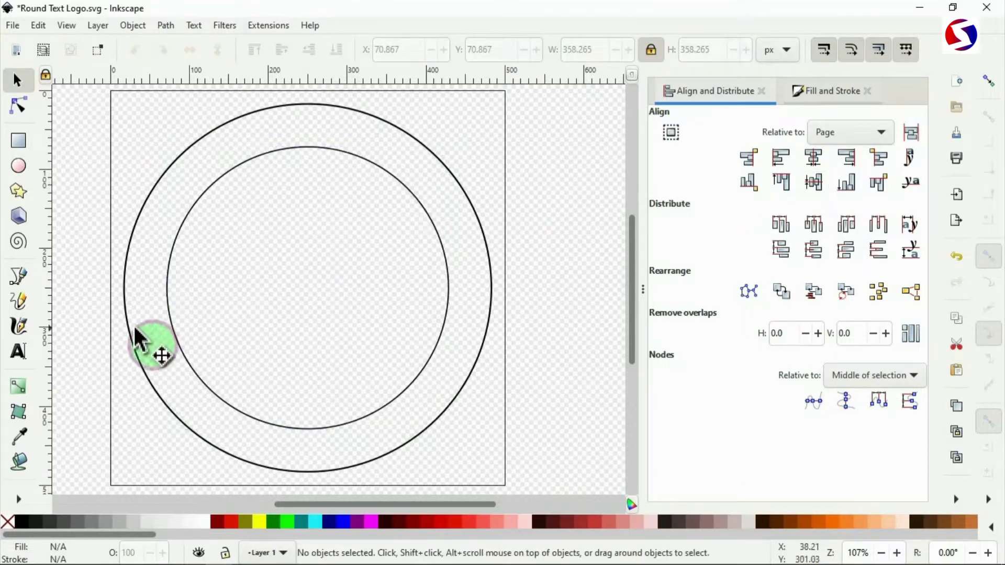
# Step: Create a wide text frame across the lower half of the circles containing "ROUND TEXT LOGO SAMPLE"
pyautogui.click(17, 350)
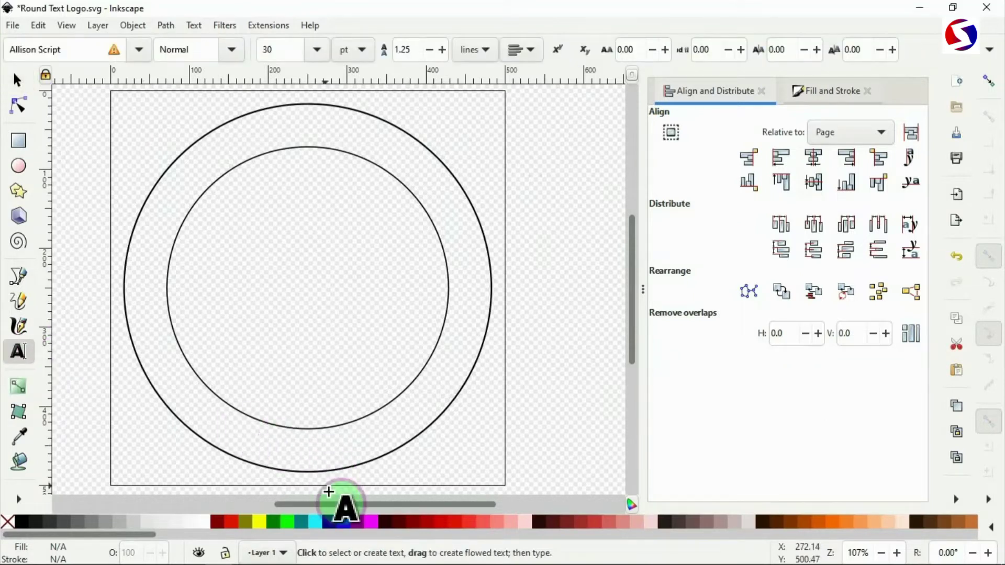
pyautogui.moveTo(84, 330)
pyautogui.mouseDown()
pyautogui.moveTo(347, 333)
pyautogui.moveTo(425, 341)
pyautogui.moveTo(494, 364)
pyautogui.mouseUp()
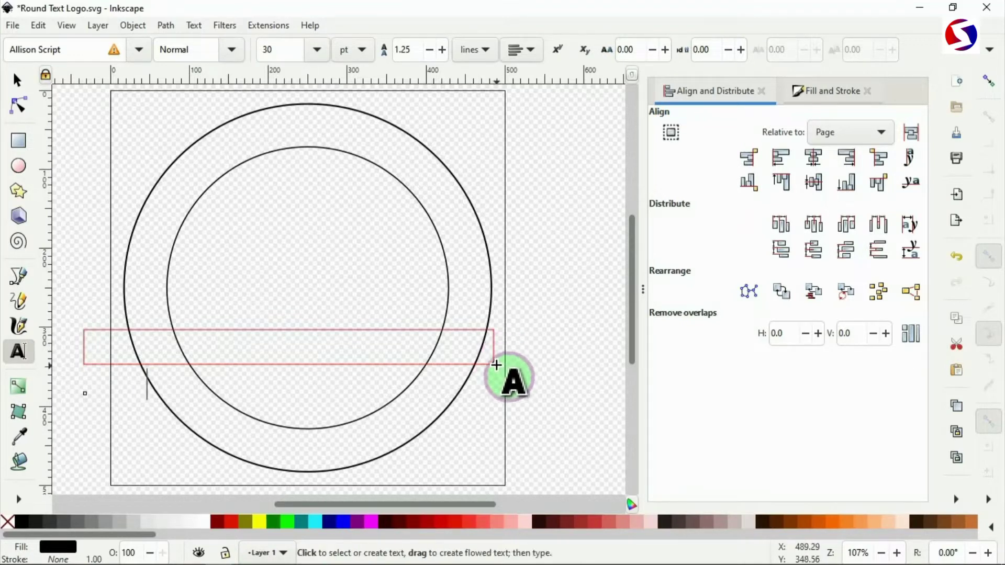
pyautogui.moveTo(493, 363); pyautogui.dragTo(515, 404)
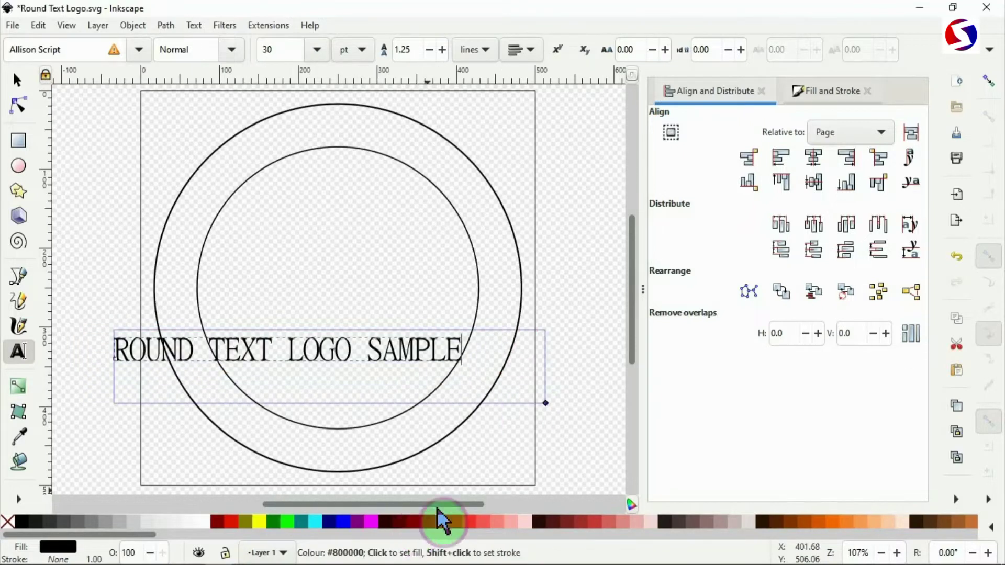
# Step: Open the Text and Font settings and apply the Russo One font to the logo text
pyautogui.scroll(3, 639, 302)
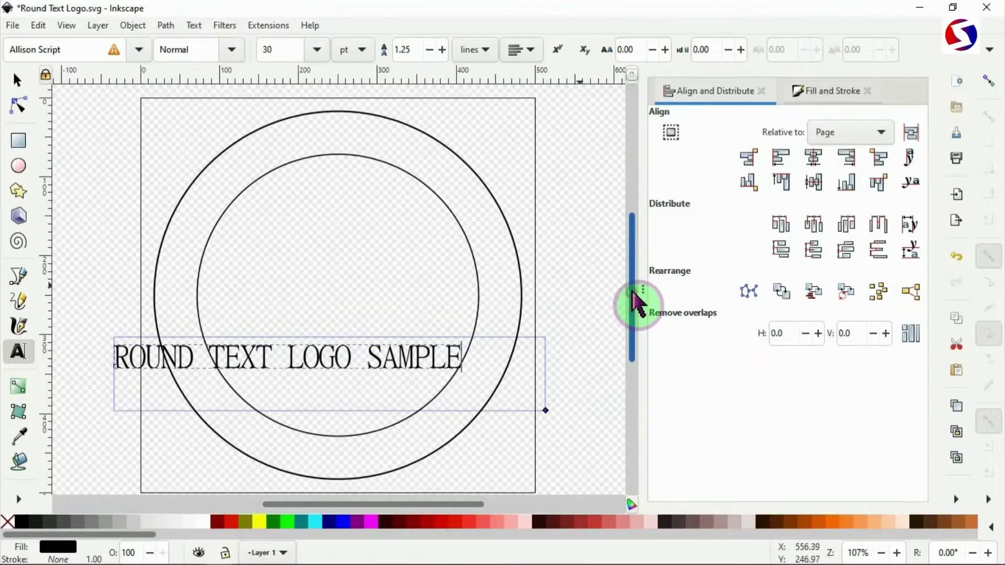
pyautogui.rightClick(315, 386)
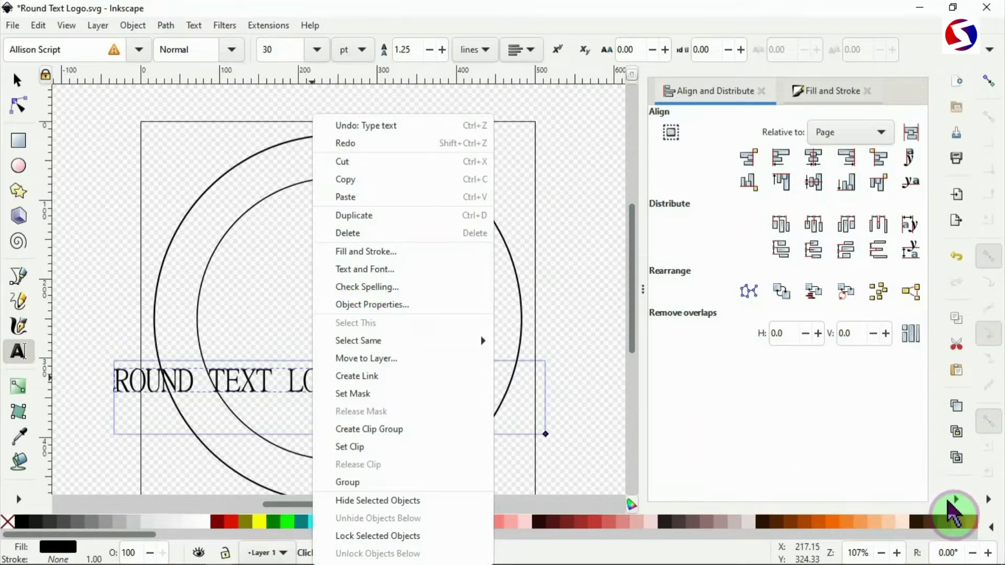
pyautogui.click(957, 507)
pyautogui.click(958, 506)
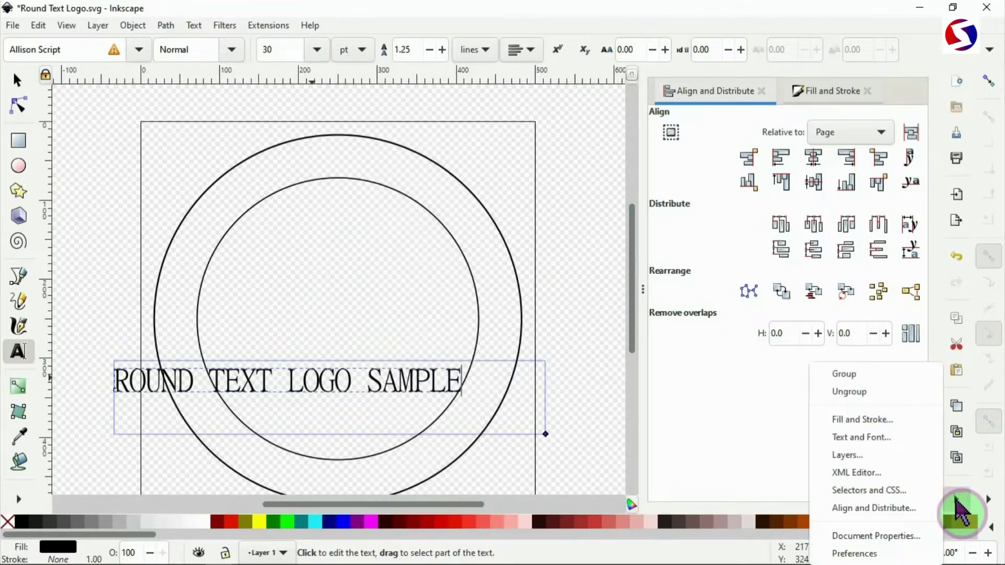
pyautogui.click(869, 439)
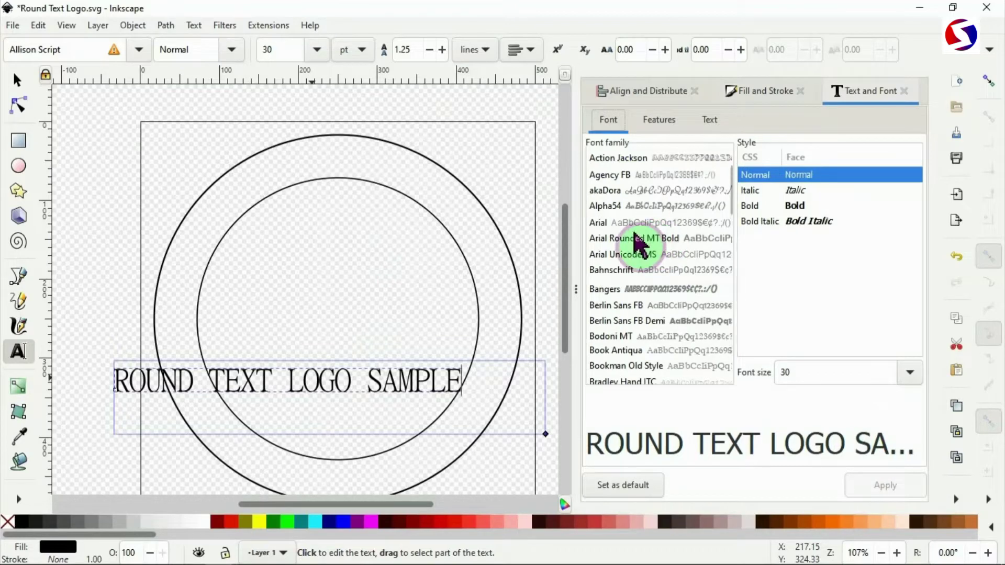
pyautogui.scroll(-15, 638, 273)
pyautogui.click(643, 312)
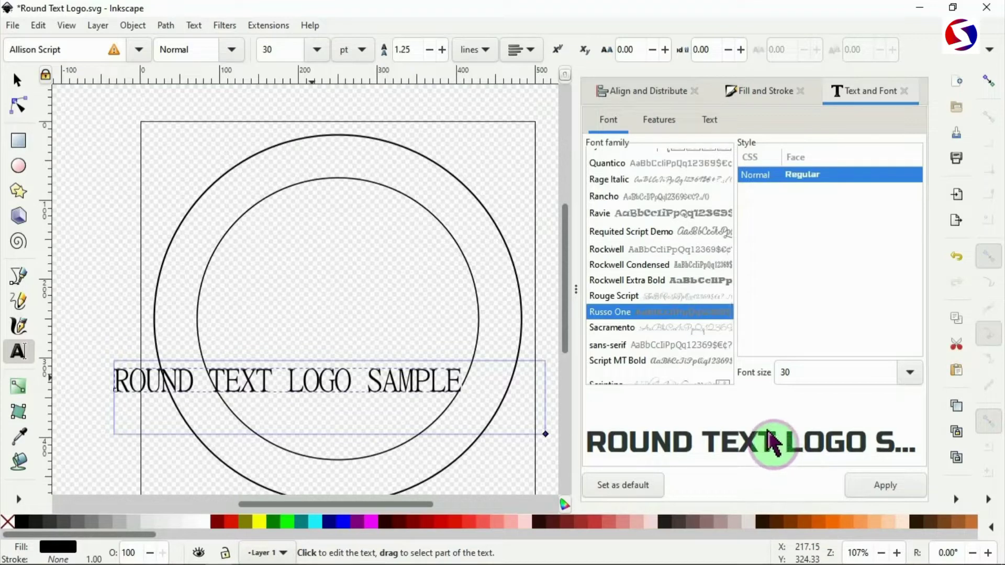
pyautogui.click(889, 493)
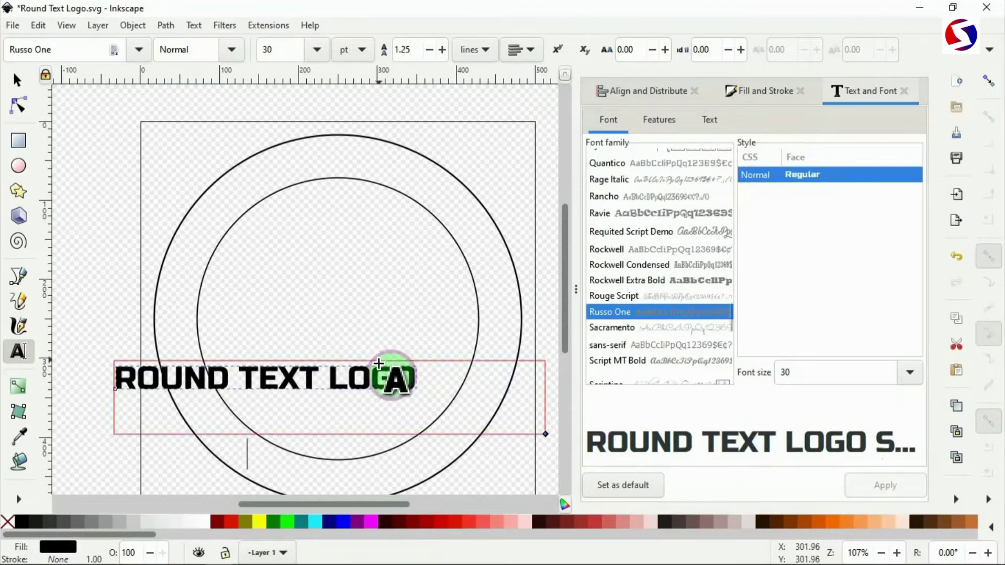
# Step: Enlarge the text frame so that "ROUND TEXT LOGO SAMPLE" fits on a single line
pyautogui.click(387, 376)
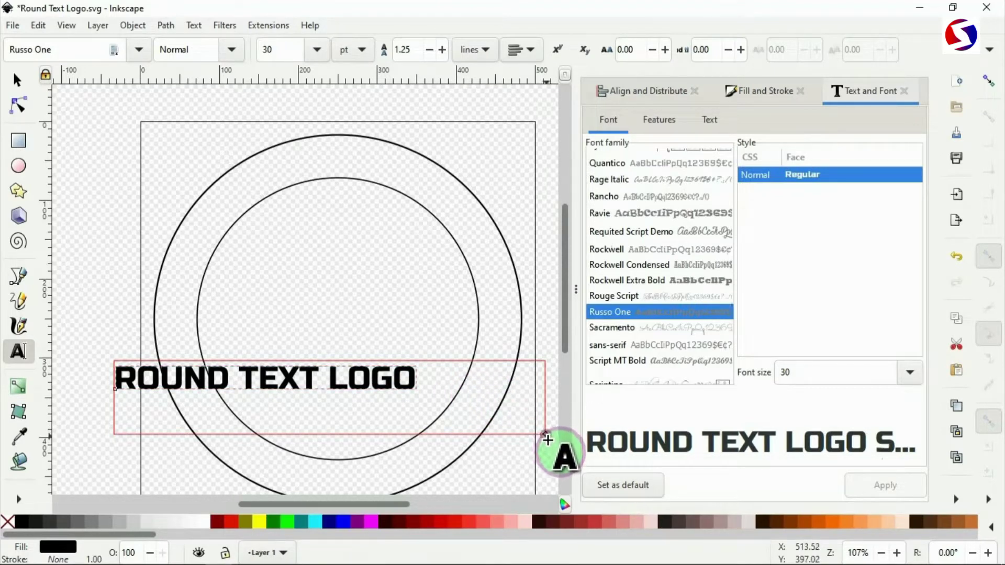
pyautogui.moveTo(545, 436); pyautogui.dragTo(547, 453)
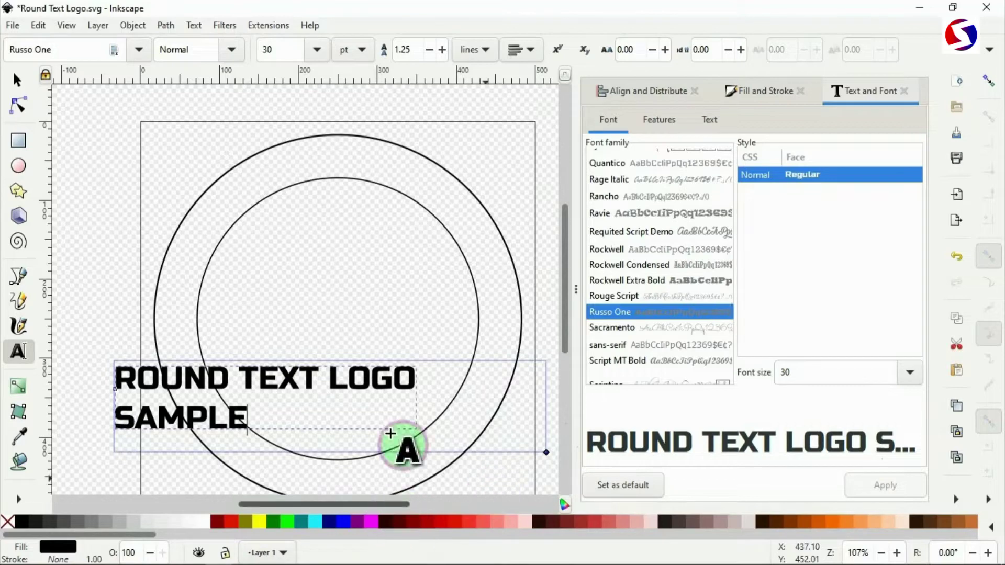
pyautogui.scroll(-2, 381, 321)
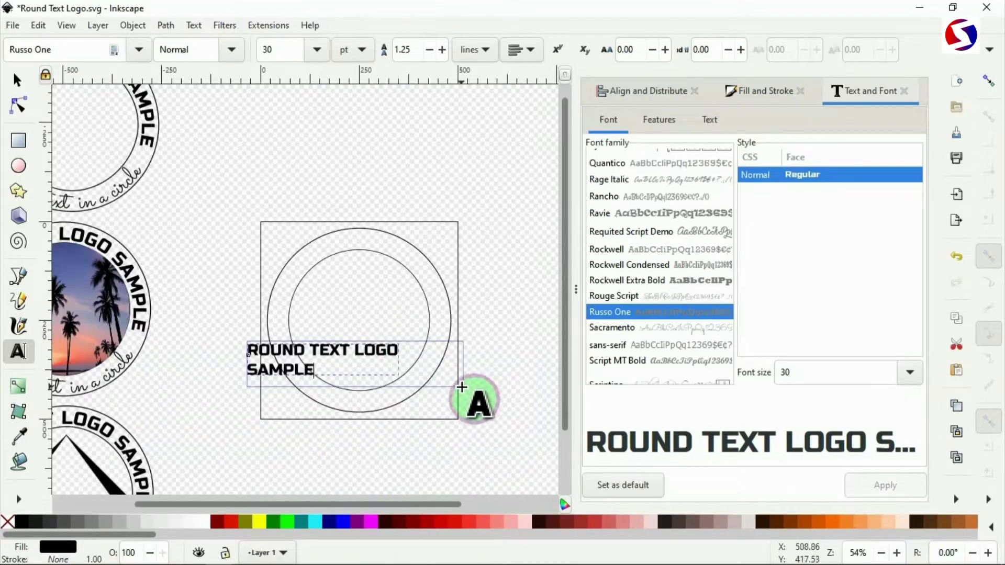
pyautogui.moveTo(461, 386); pyautogui.dragTo(534, 377)
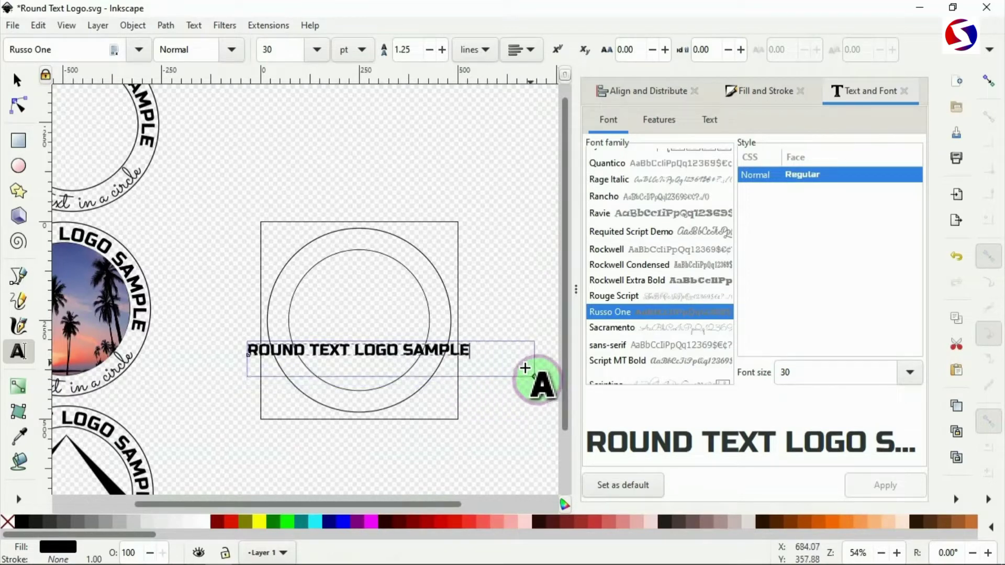
pyautogui.click(451, 354)
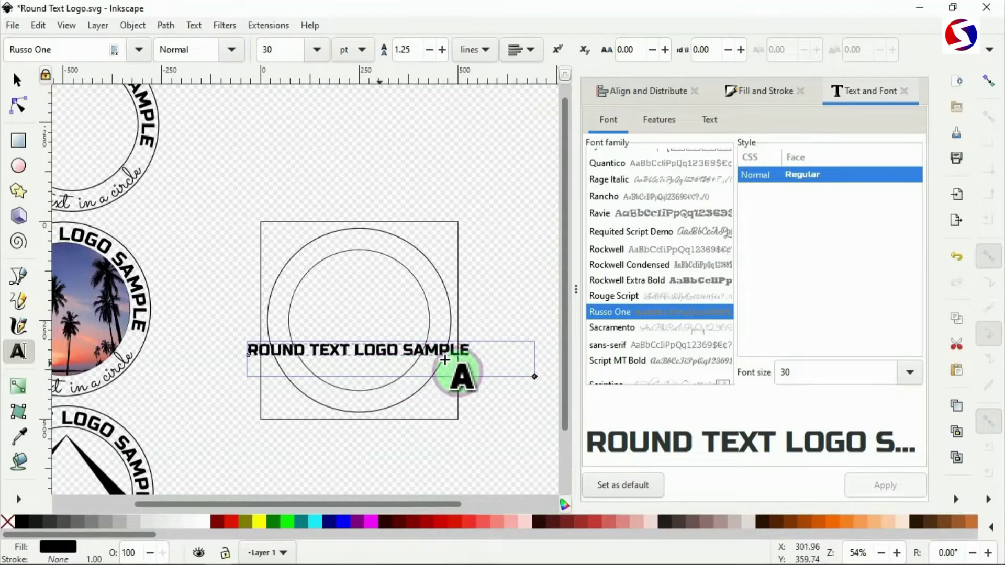
# Step: Put the text "ROUND TEXT LOGO SAMPLE" on the path of the inner circle and deselect everything
pyautogui.click(17, 80)
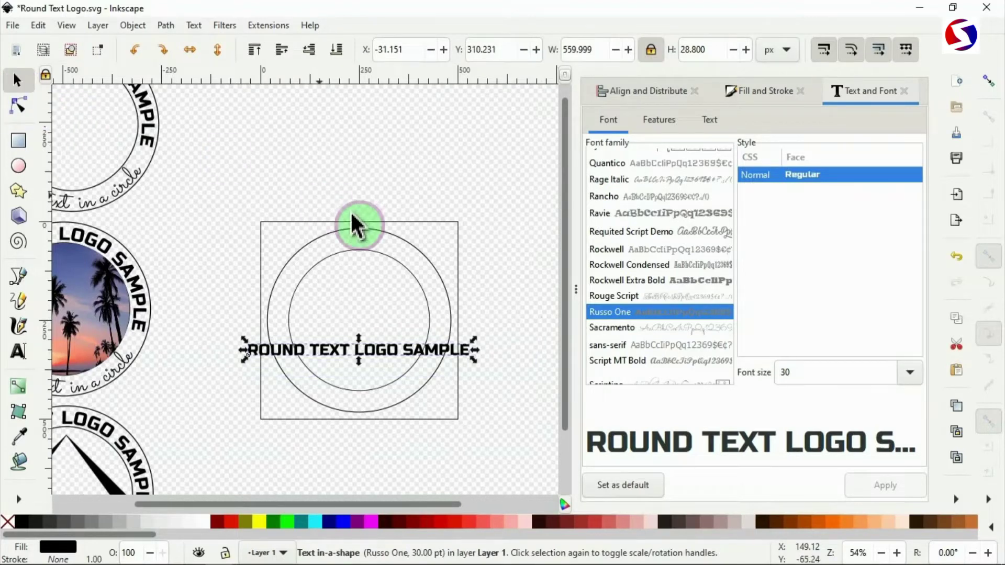
pyautogui.click(485, 350)
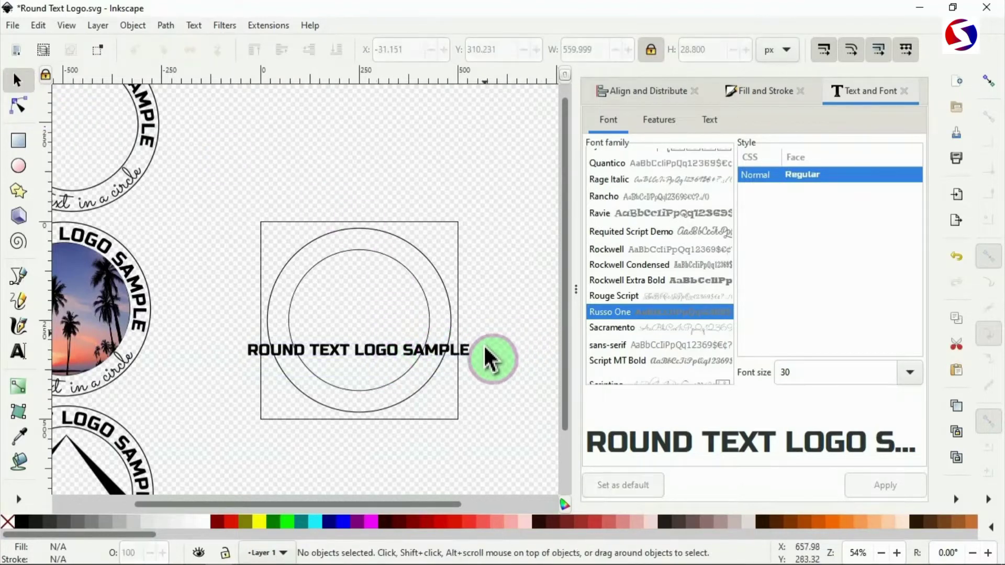
pyautogui.click(462, 349)
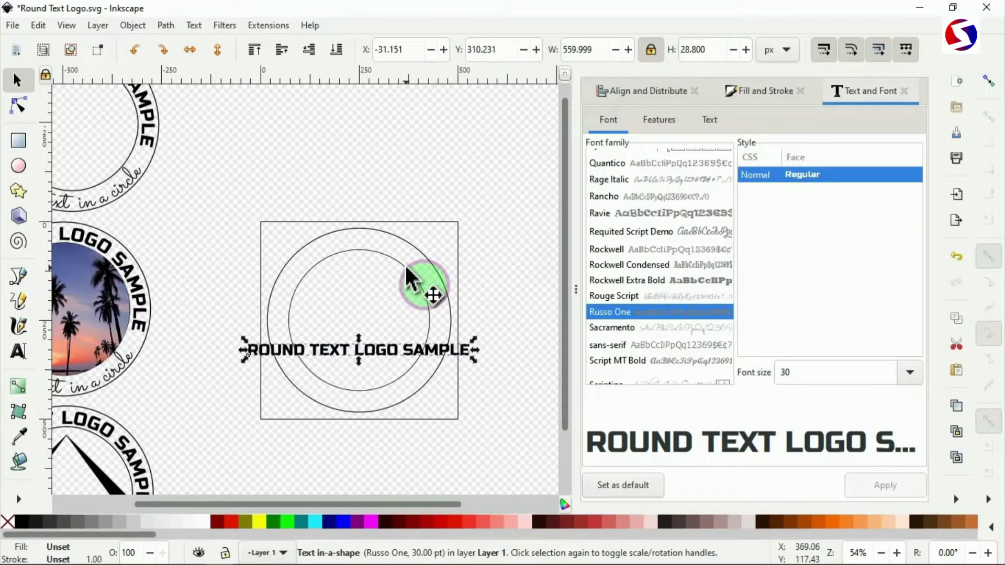
pyautogui.press('shift')
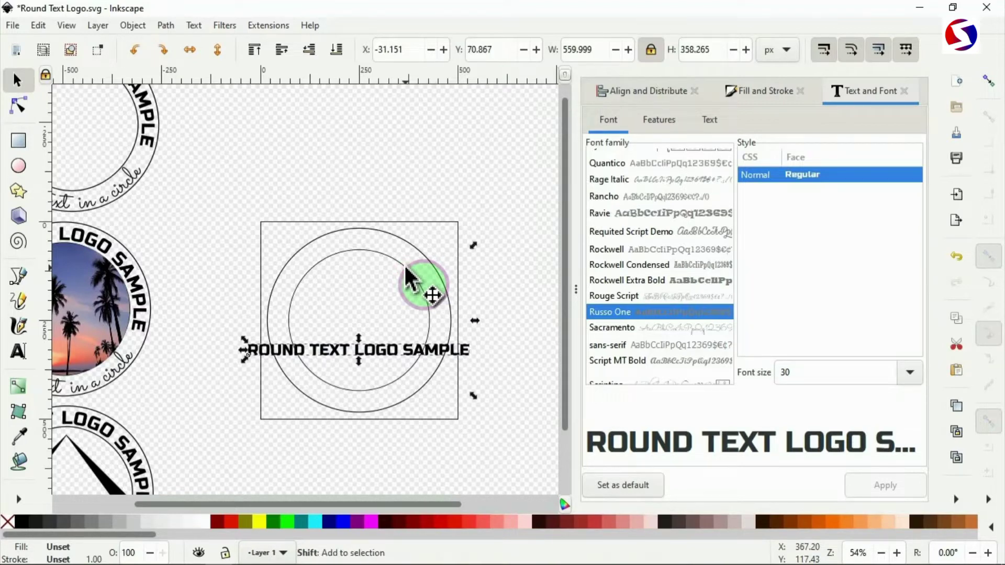
pyautogui.keyDown('shift'); pyautogui.click(406, 268); pyautogui.keyUp('shift')
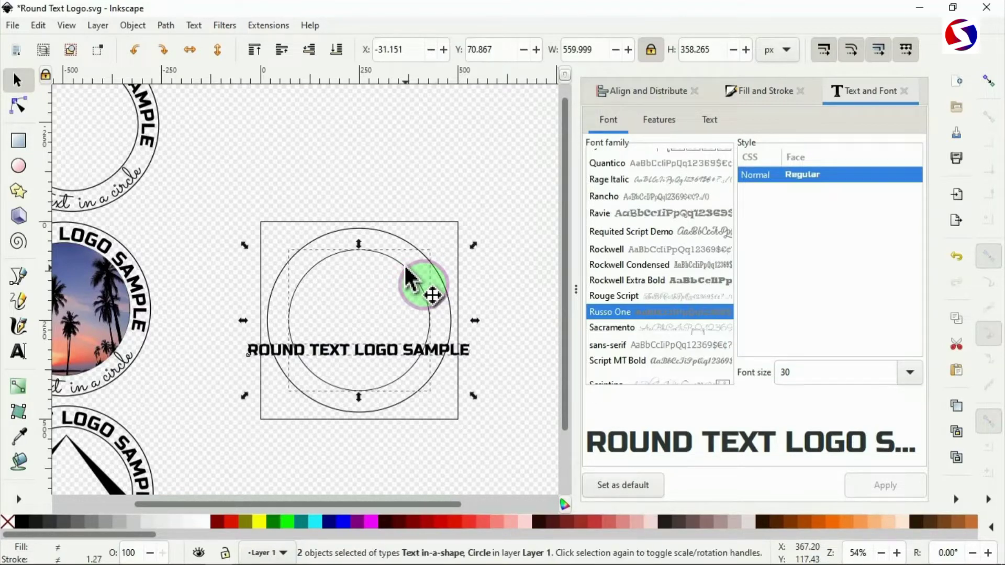
pyautogui.click(195, 26)
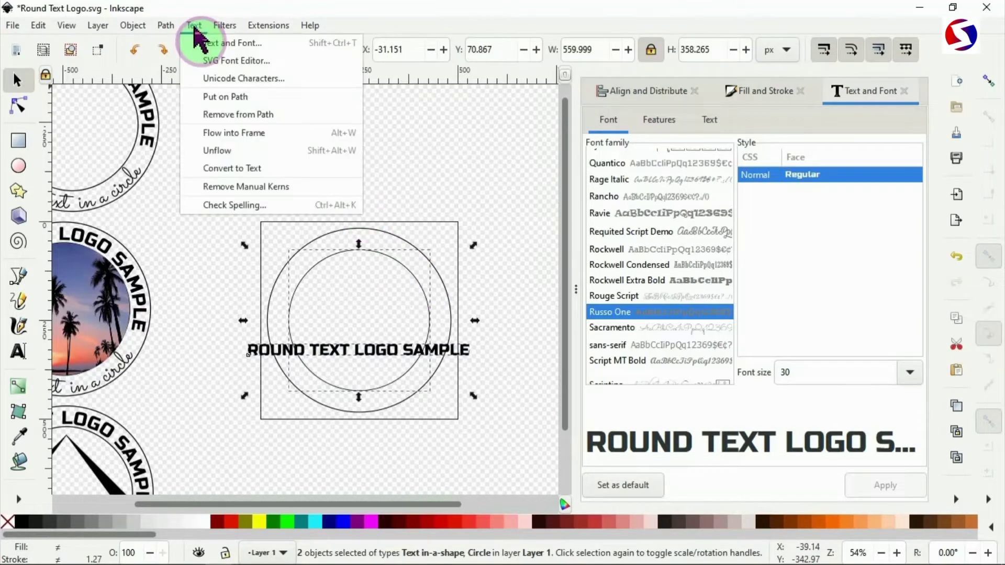
pyautogui.click(278, 99)
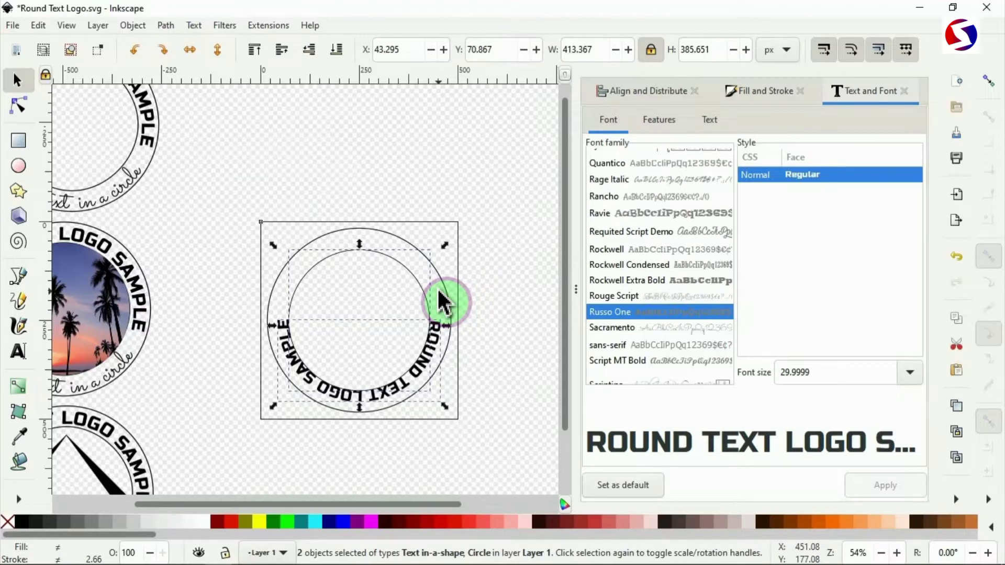
pyautogui.click(502, 274)
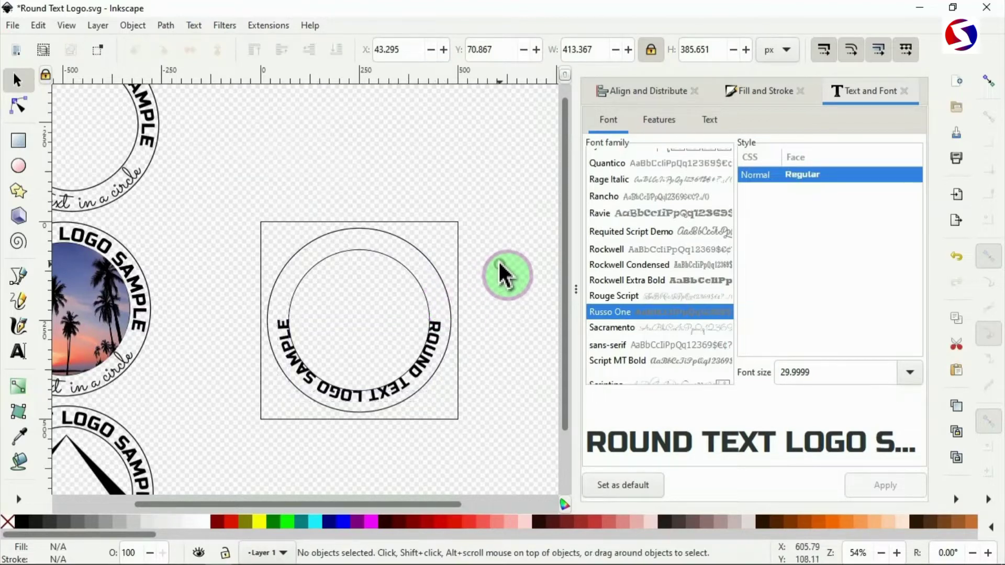
# Step: Rotate the inner circle half a turn so its curved text runs along the upper half, and clear the selection
pyautogui.click(401, 264)
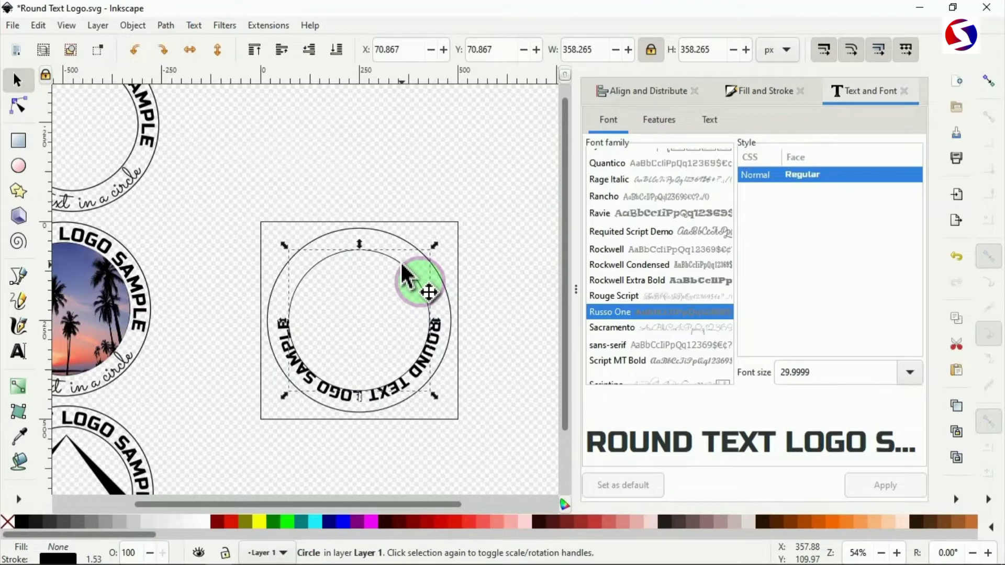
pyautogui.click(401, 264)
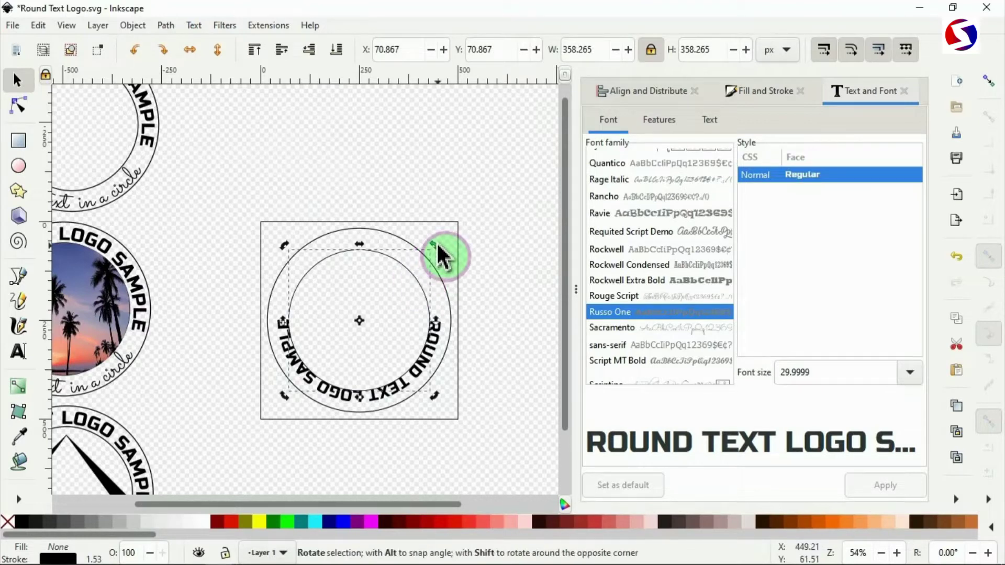
pyautogui.moveTo(436, 244); pyautogui.dragTo(268, 407)
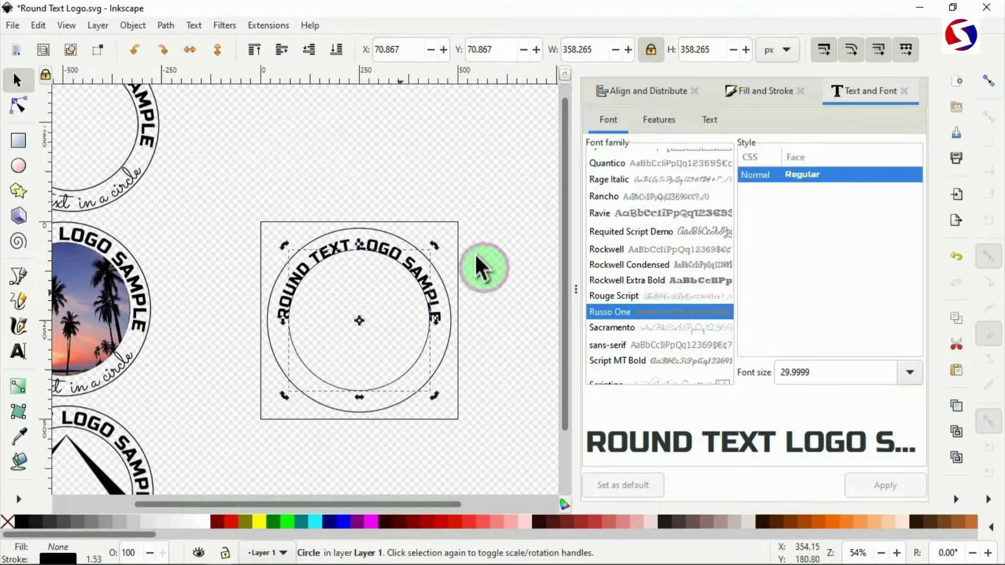
pyautogui.scroll(2, 501, 254)
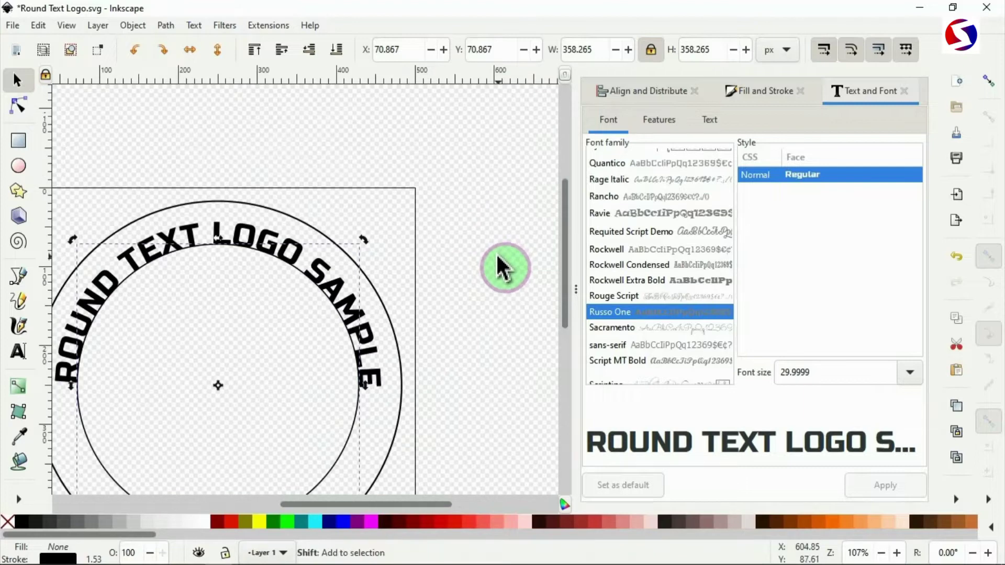
pyautogui.scroll(-3, 500, 257)
pyautogui.click(499, 248)
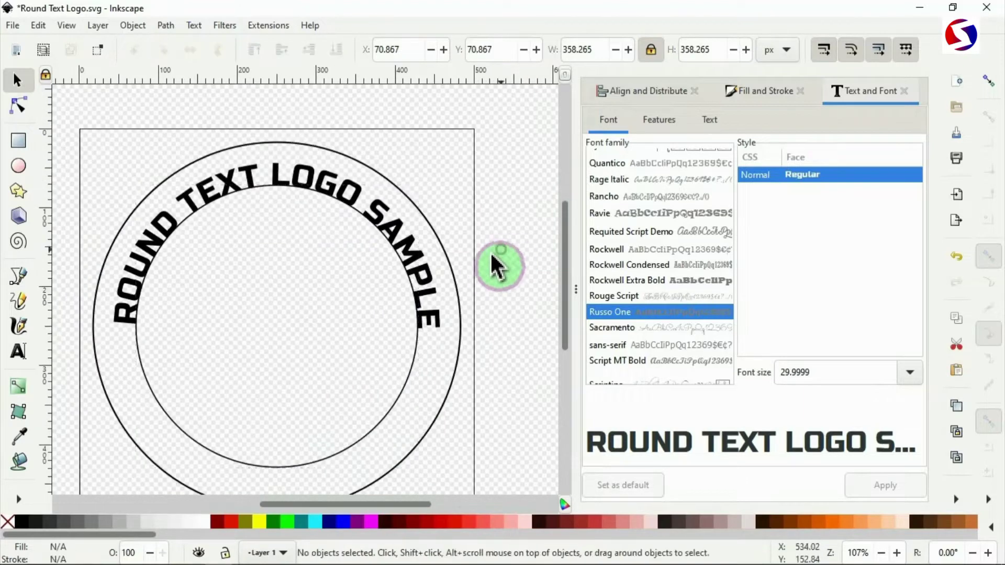
# Step: Set the font size of the curved "ROUND TEXT LOGO SAMPLE" text to 32 pt and deselect it
pyautogui.click(428, 293)
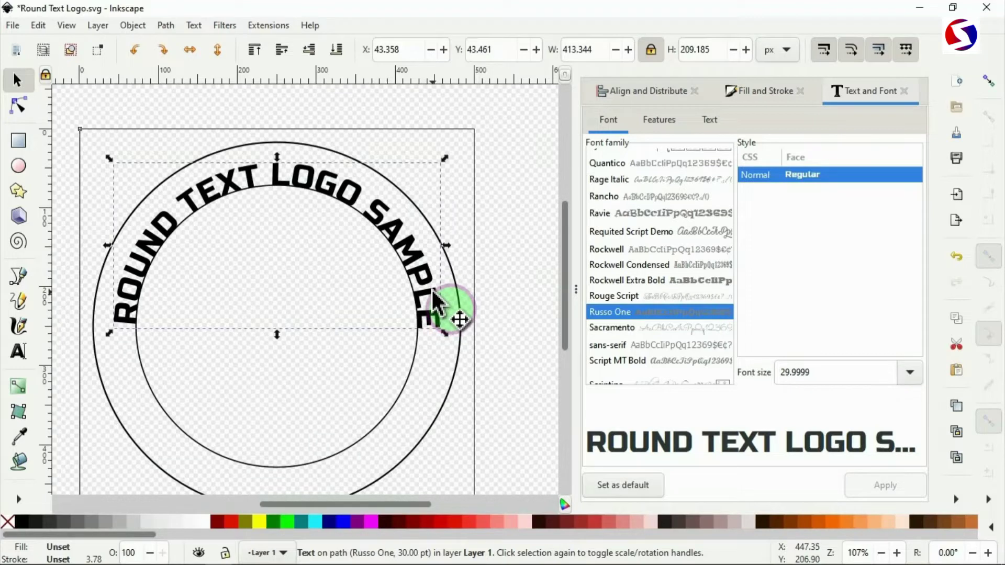
pyautogui.click(808, 374)
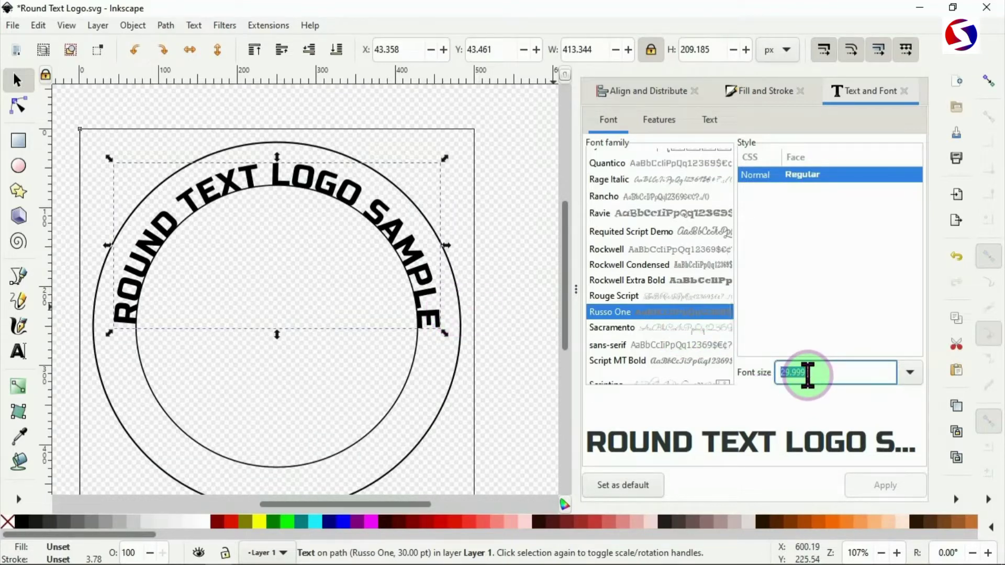
pyautogui.write('32')
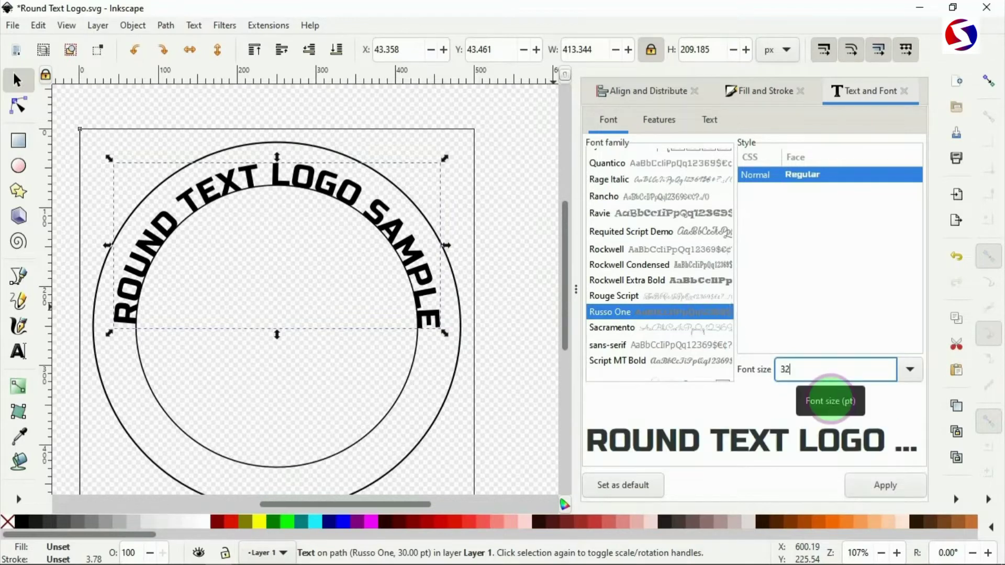
pyautogui.click(886, 488)
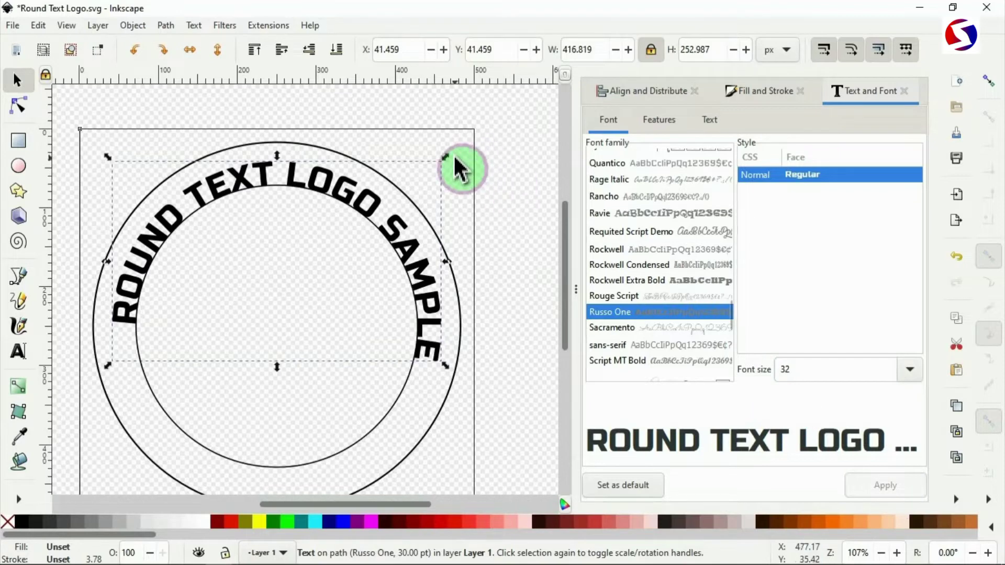
pyautogui.click(507, 197)
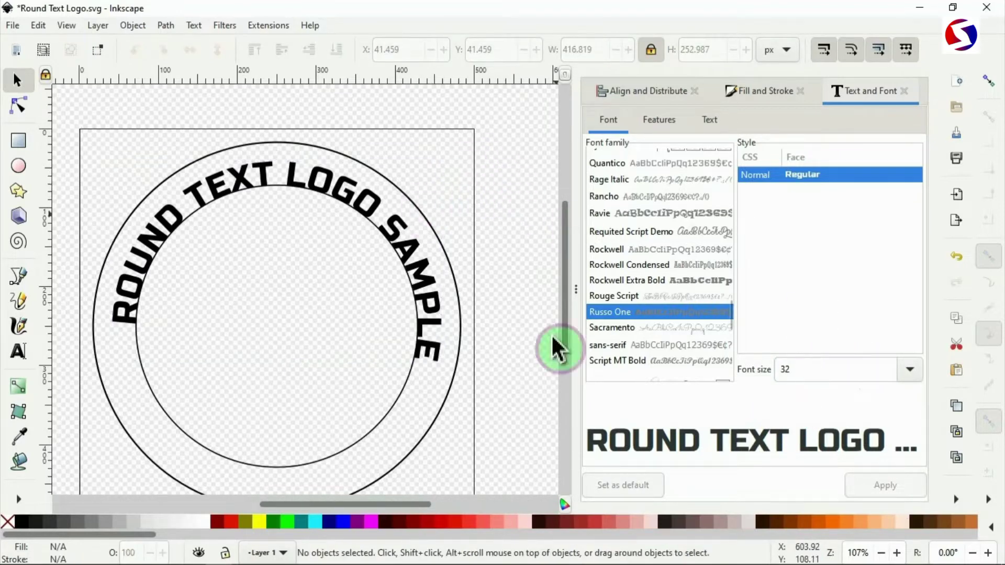
# Step: Try the curved text at 35 pt and settle on a font size of 36 pt
pyautogui.click(408, 268)
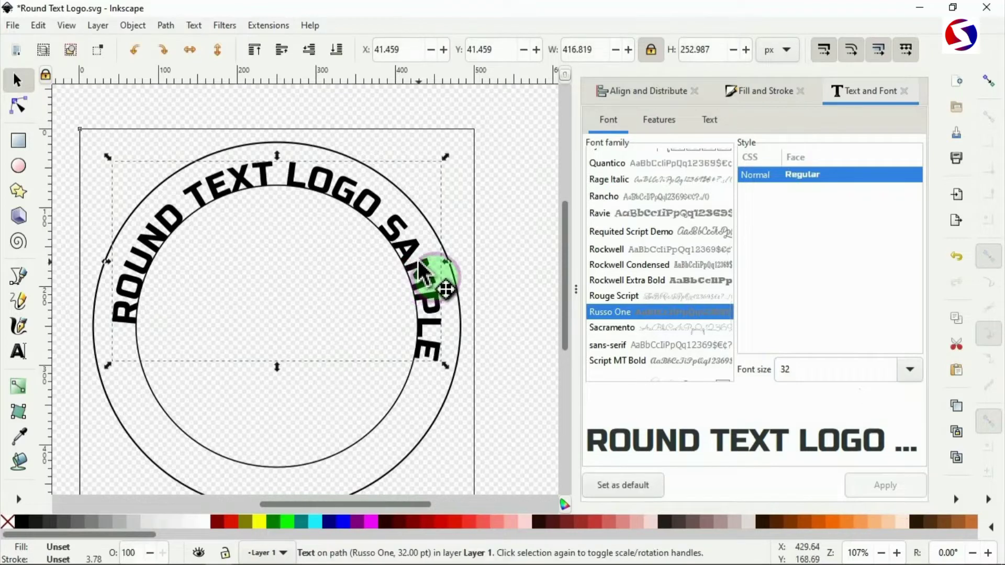
pyautogui.doubleClick(419, 263)
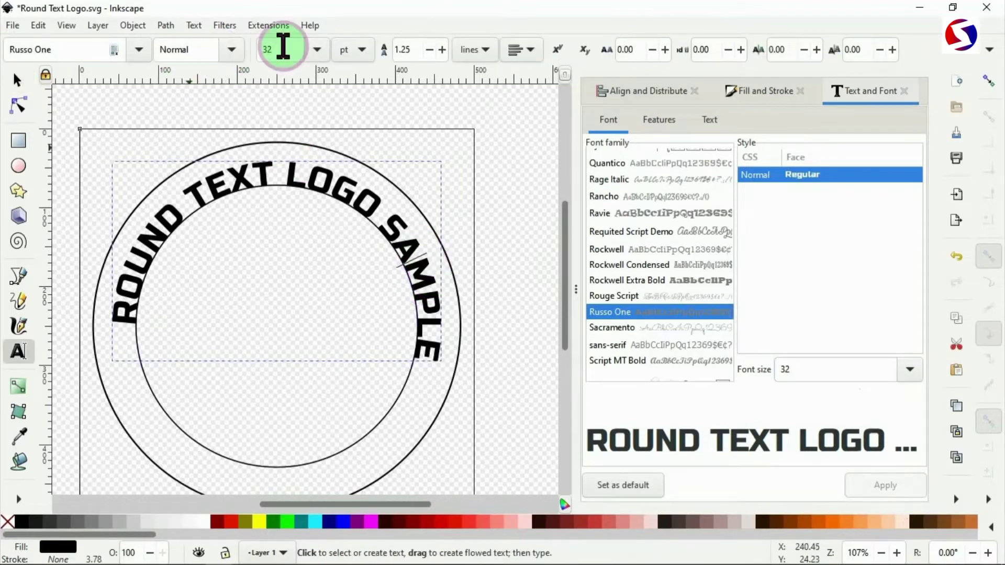
pyautogui.doubleClick(260, 49)
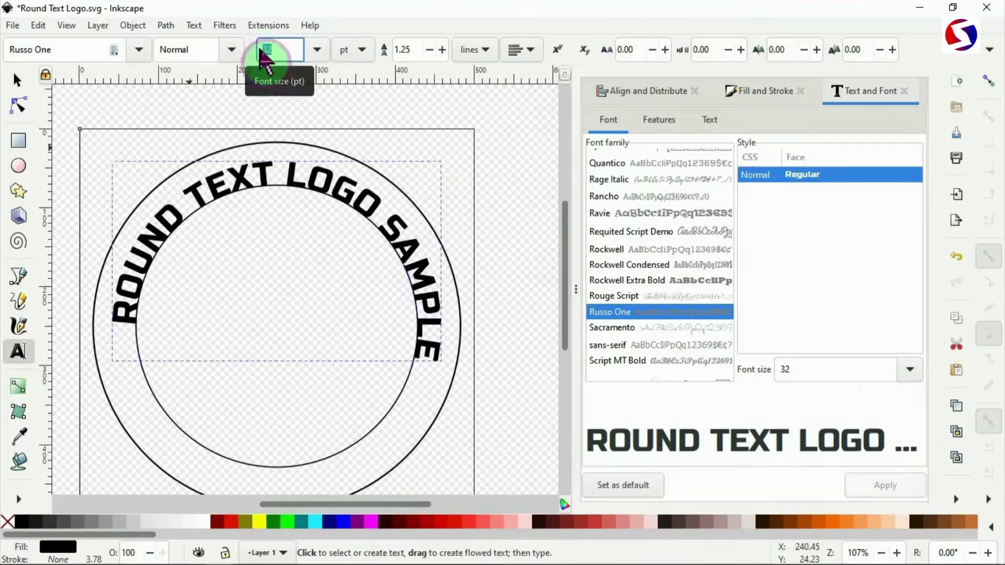
pyautogui.write('35')
pyautogui.press('Return')
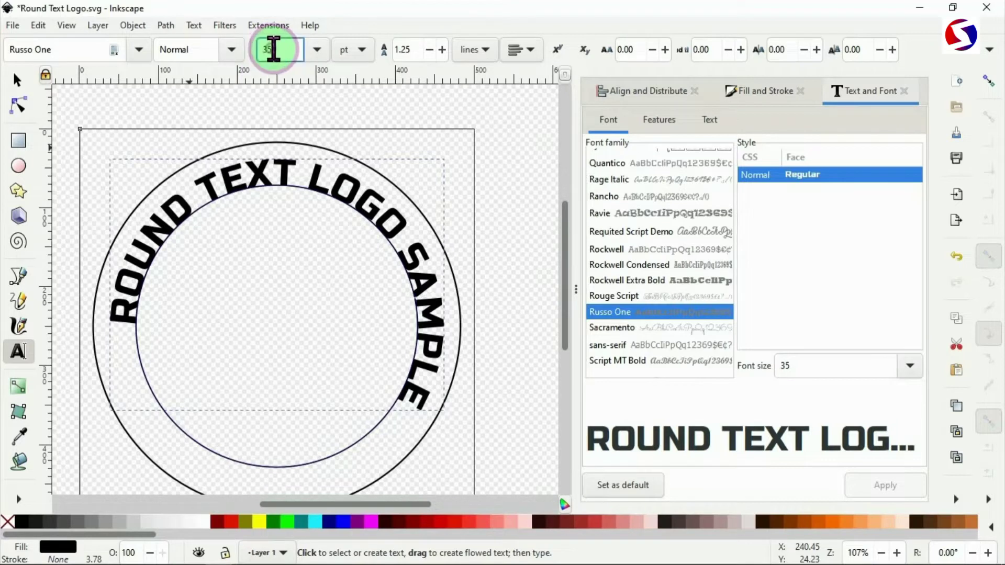
pyautogui.click(275, 49)
pyautogui.press('BackSpace')
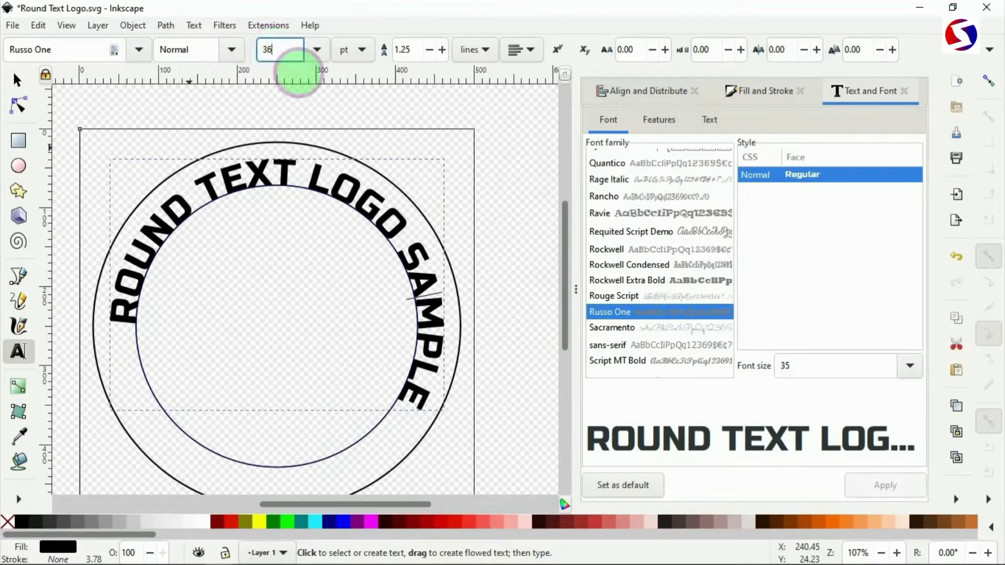
pyautogui.press('Return')
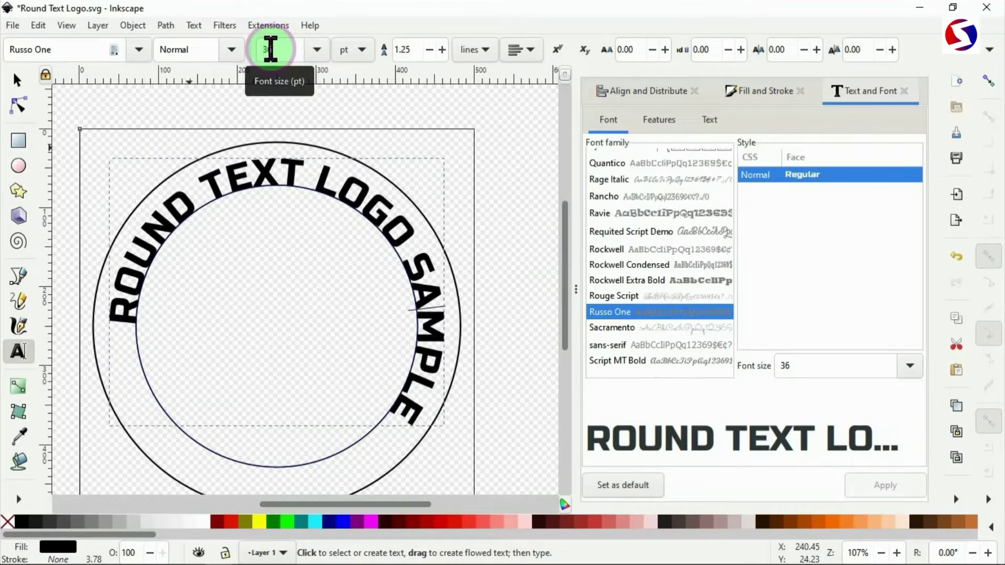
# Step: Rotate the curved text counterclockwise in two small adjustments until both of its ends sit at the same height
pyautogui.click(17, 79)
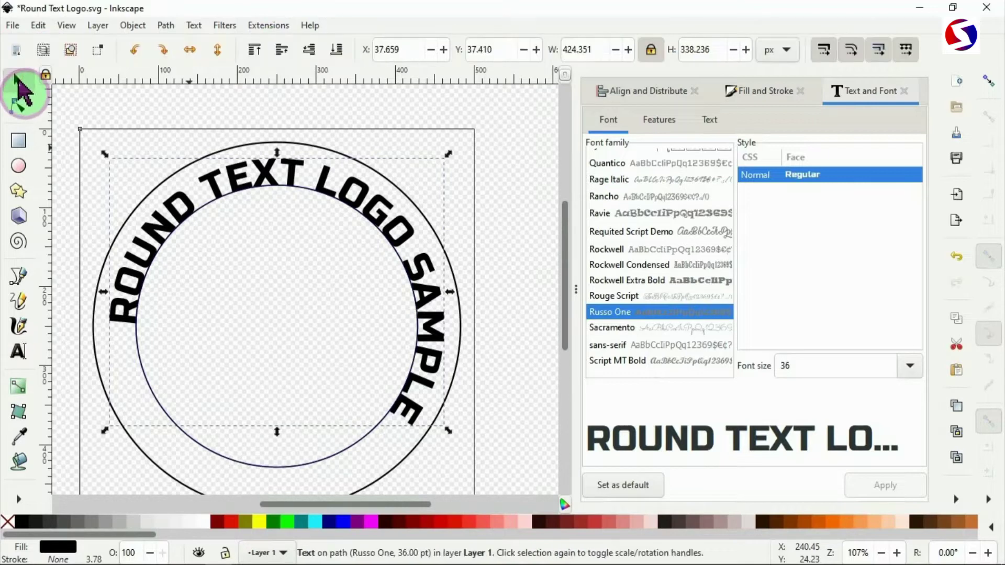
pyautogui.click(163, 181)
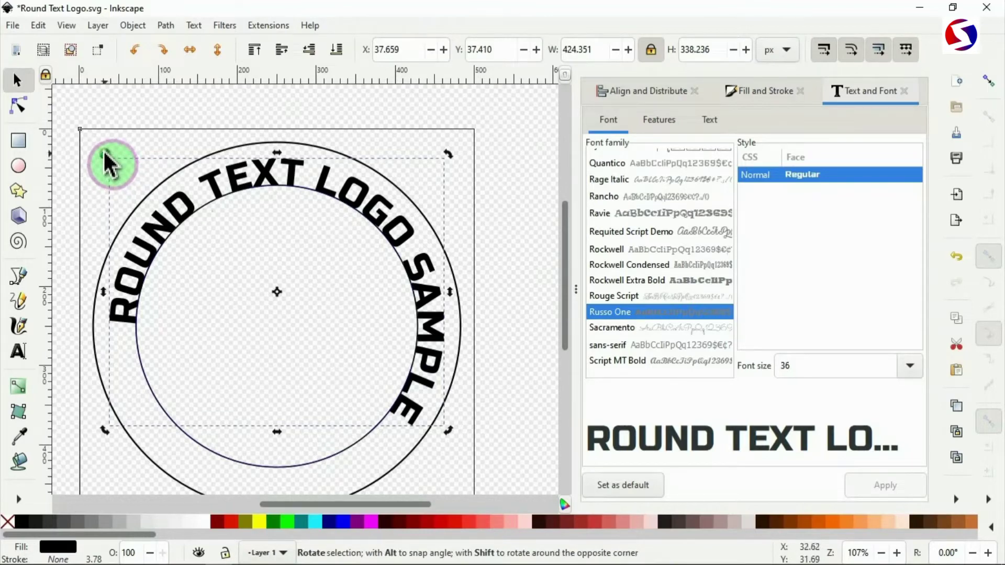
pyautogui.moveTo(107, 164); pyautogui.dragTo(101, 226)
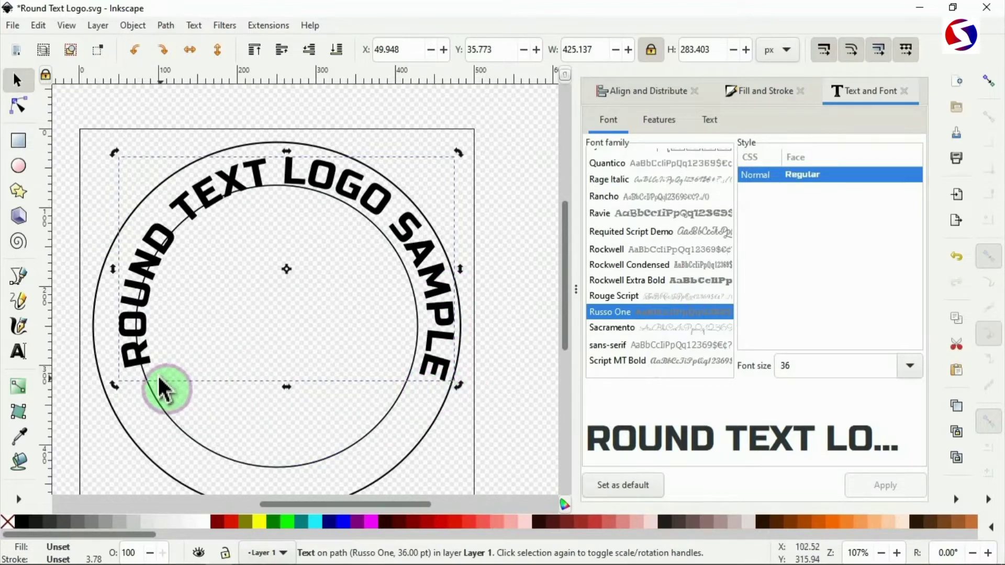
pyautogui.click(131, 370)
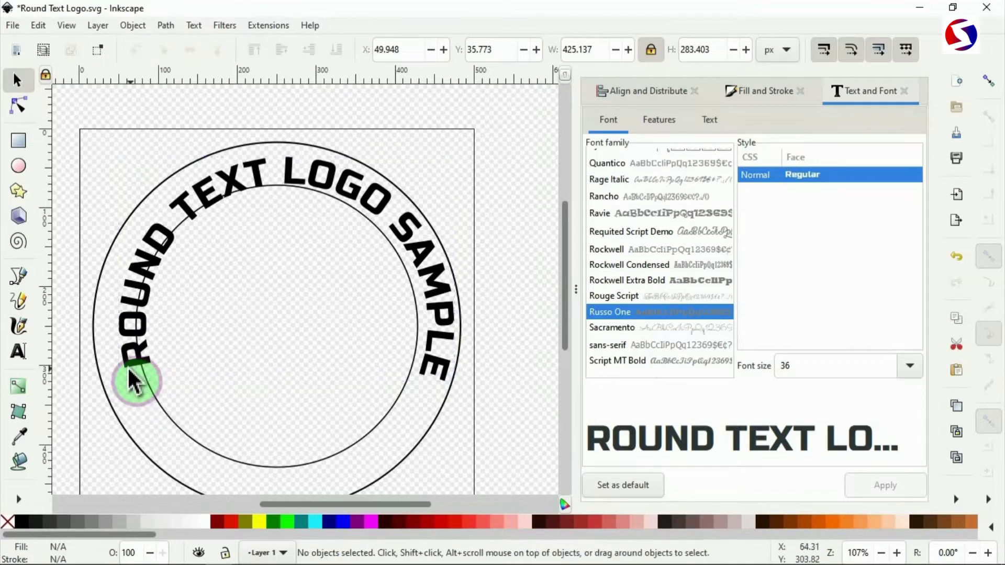
pyautogui.click(133, 365)
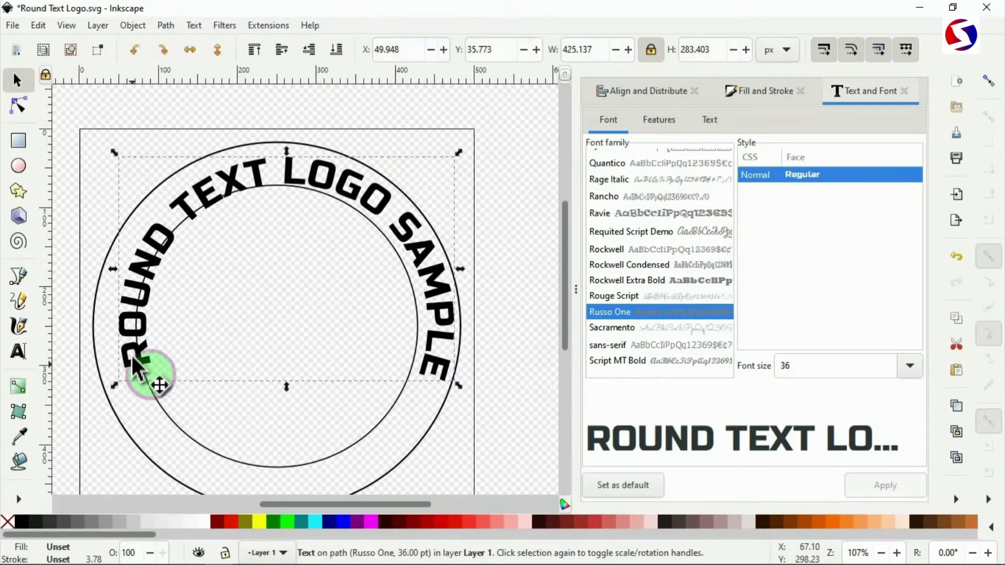
pyautogui.click(142, 209)
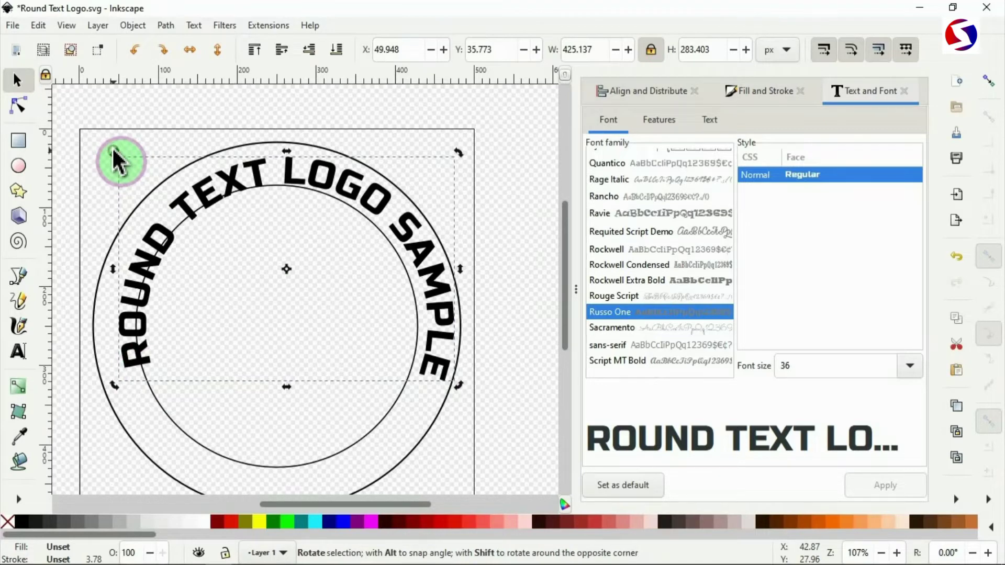
pyautogui.moveTo(111, 147); pyautogui.dragTo(114, 159)
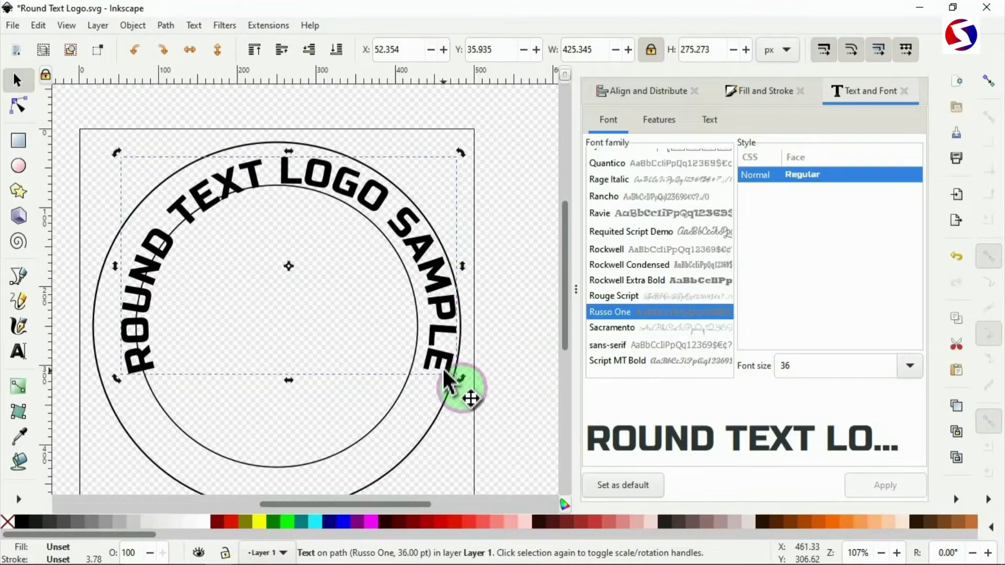
# Step: Center the curved text horizontally relative to the page
pyautogui.click(652, 94)
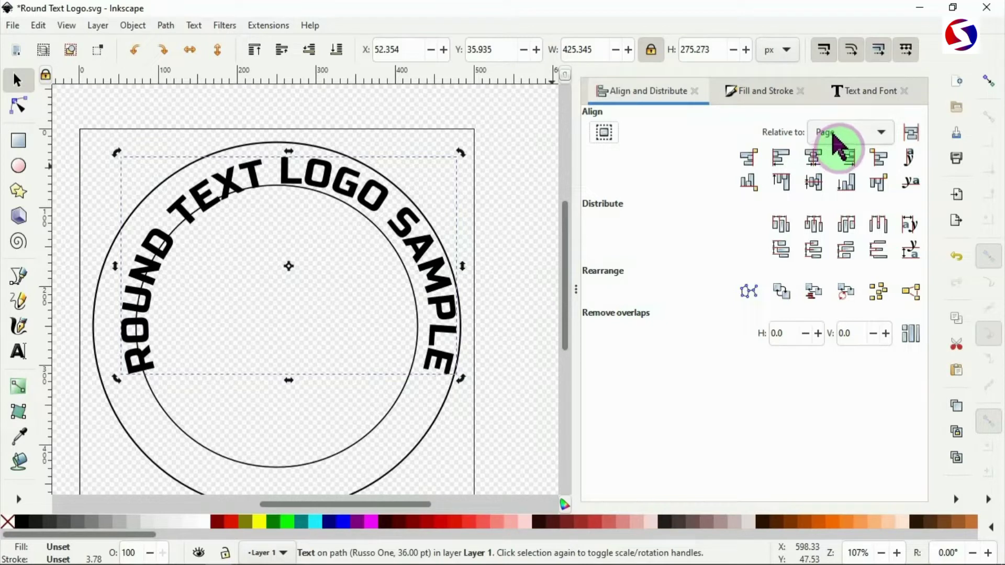
pyautogui.click(813, 158)
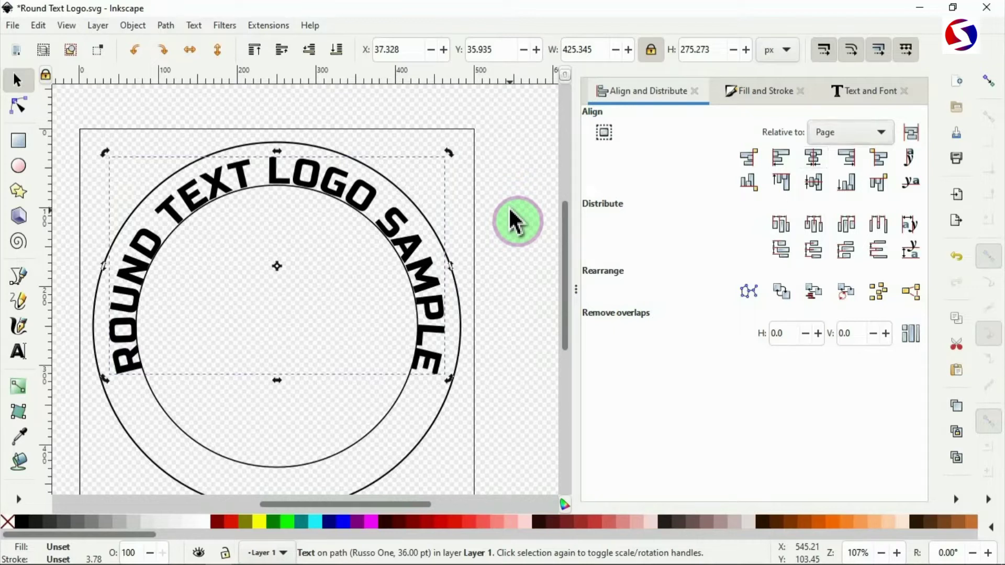
pyautogui.hotkey('ctrl', 'z')
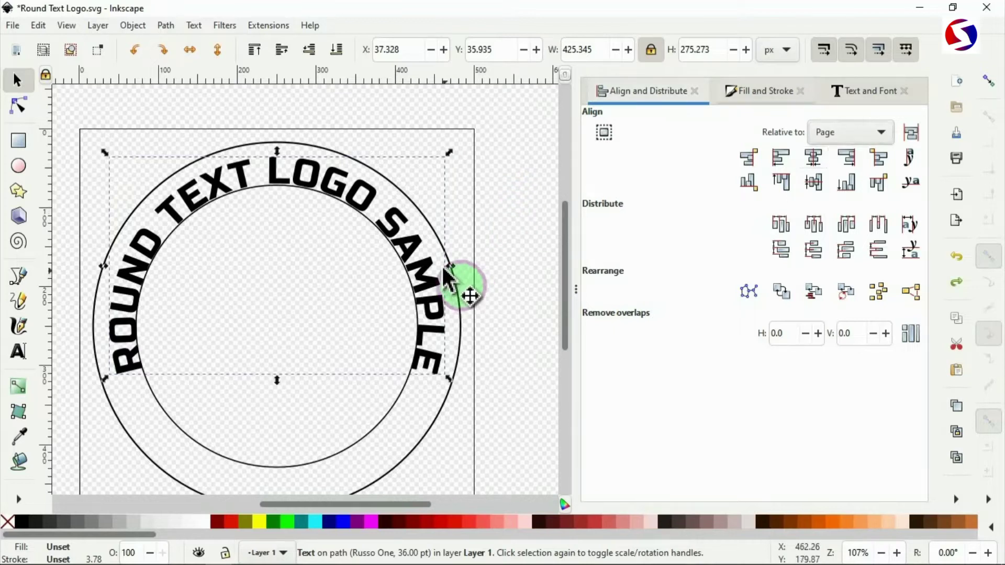
pyautogui.click(493, 243)
# Step: Nudge the curved text up by 6 px between the two circles
pyautogui.click(424, 280)
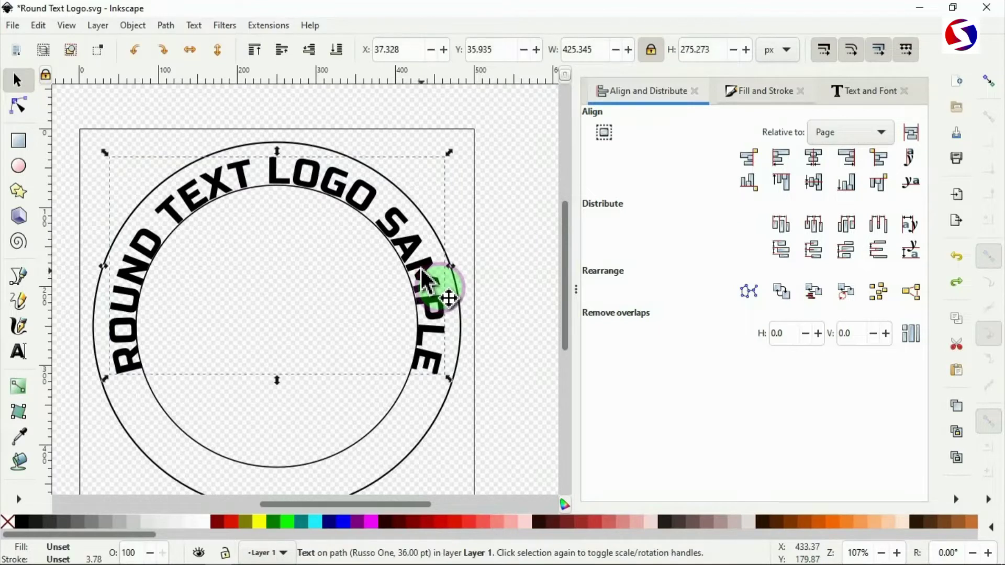
pyautogui.press('Up')
pyautogui.press('Up')
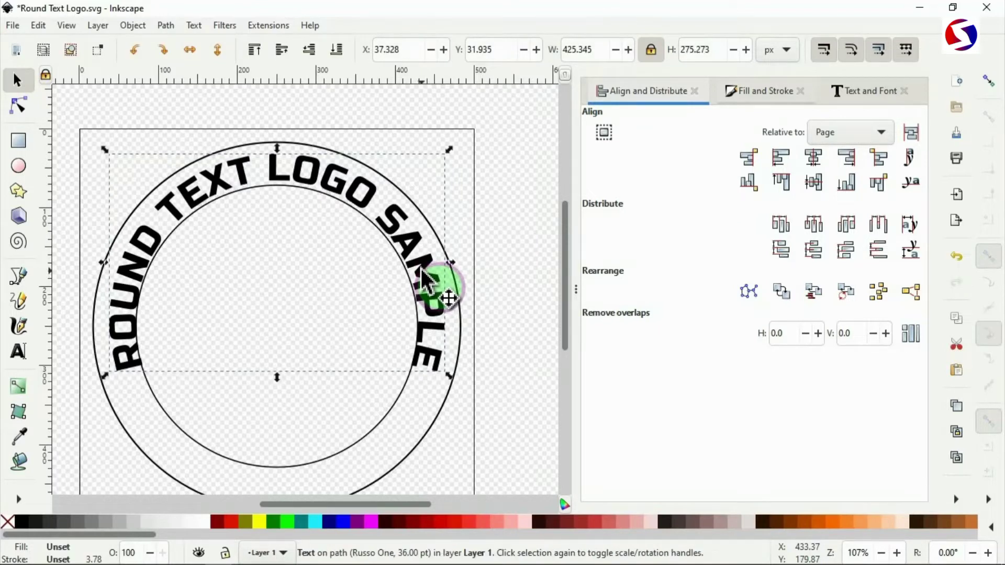
pyautogui.press('Up')
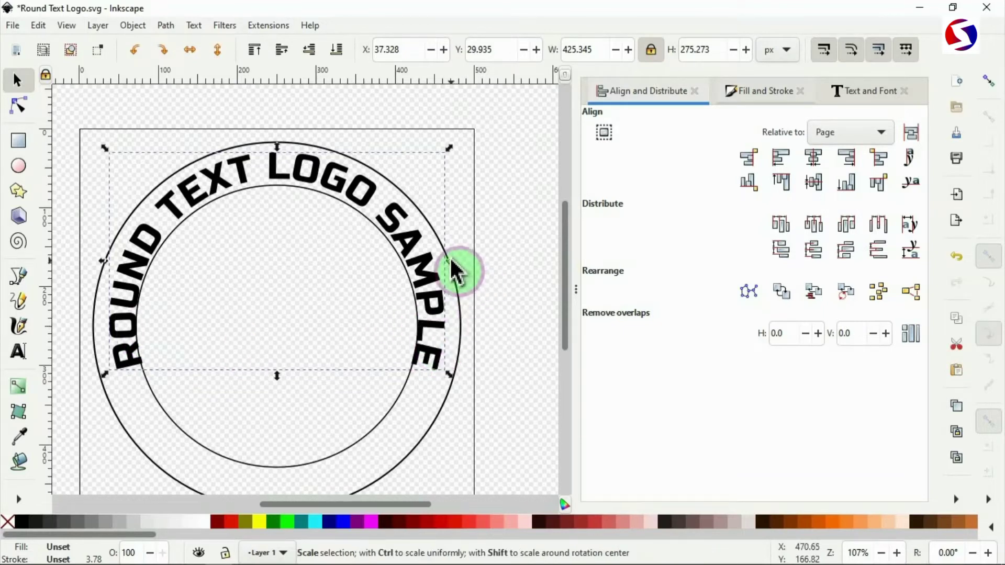
# Step: Widen the curved text in two stages to about 443 px, re-centering it horizontally on the page after each stretch
pyautogui.moveTo(453, 261); pyautogui.dragTo(461, 258)
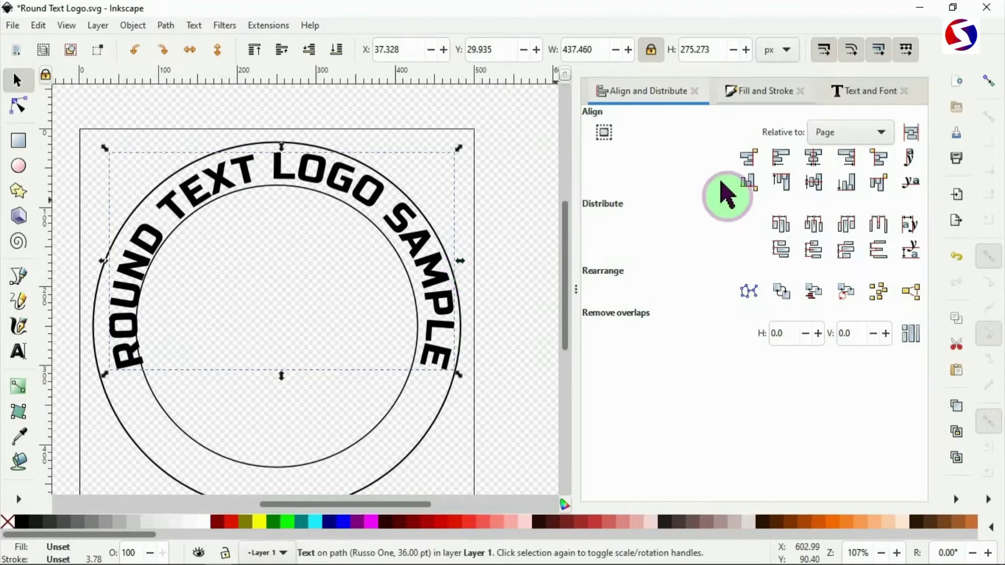
pyautogui.click(813, 158)
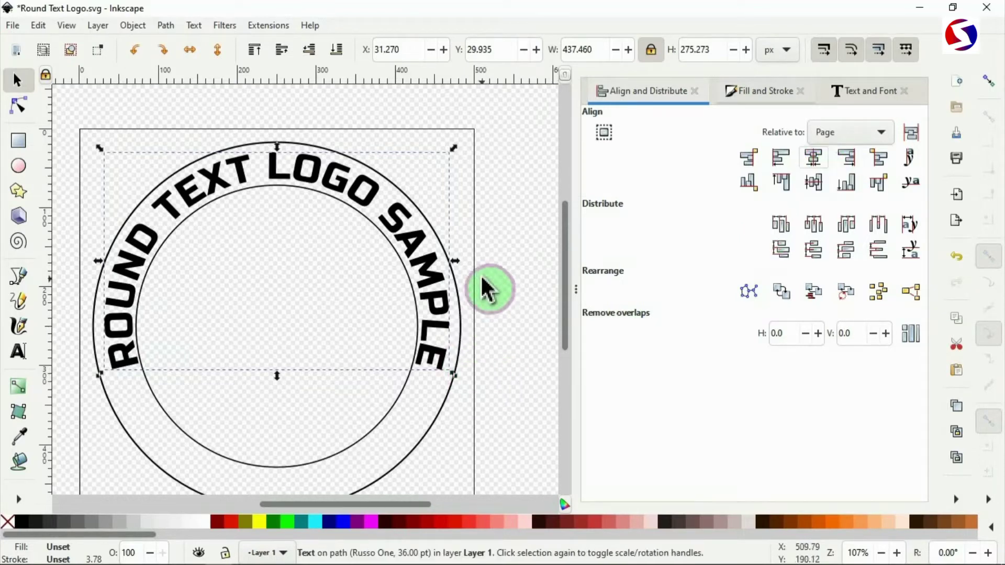
pyautogui.moveTo(454, 260); pyautogui.dragTo(460, 260)
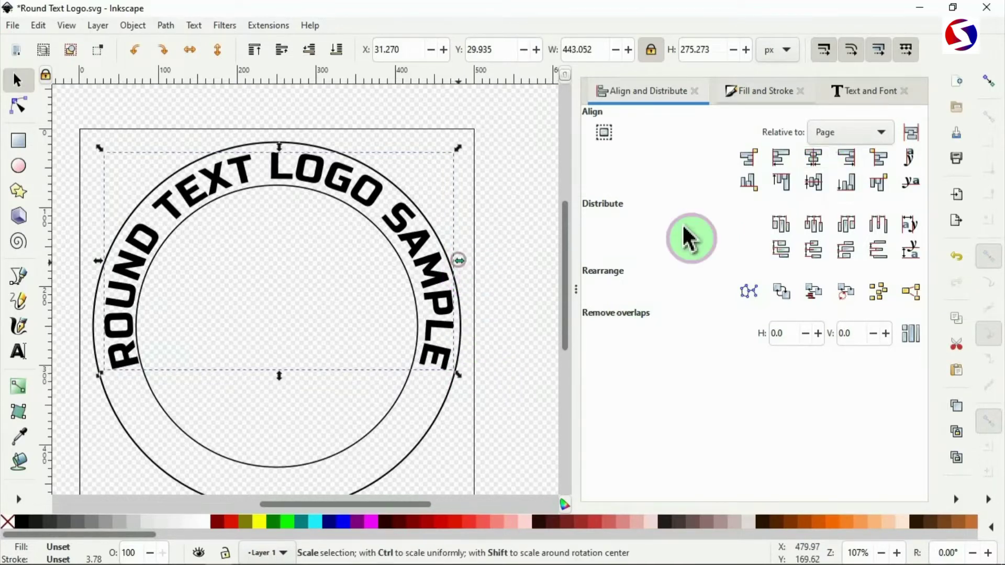
pyautogui.click(814, 162)
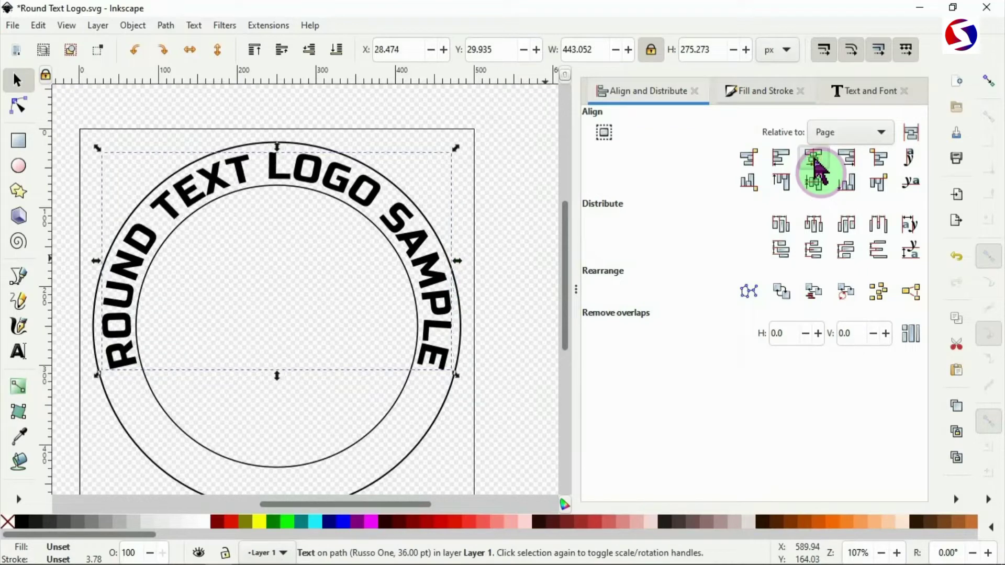
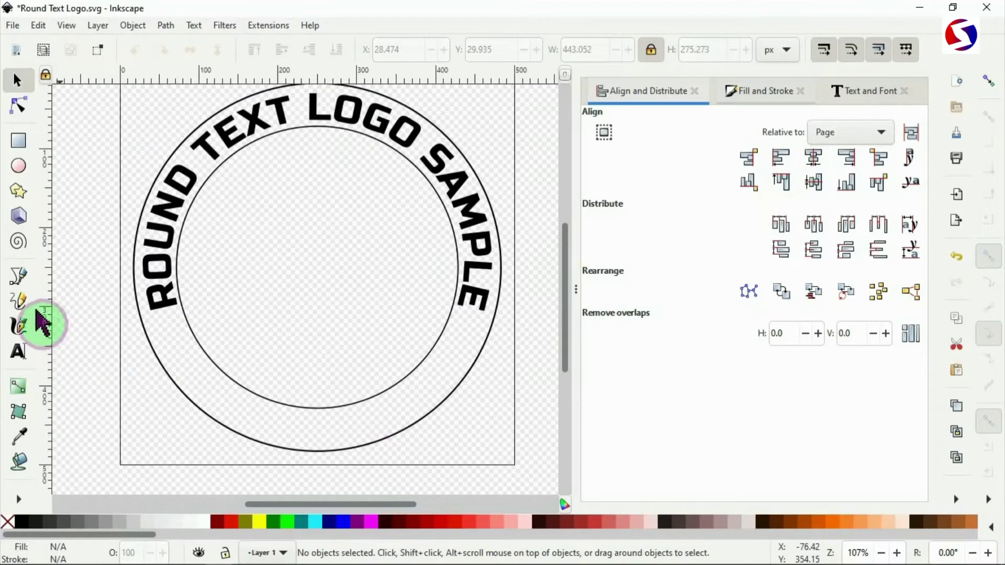
# Step: Create a wide text frame across the lower part of the circles and paste the slogan "slogan text inn a circle"
pyautogui.click(18, 353)
pyautogui.moveTo(90, 410); pyautogui.dragTo(548, 447)
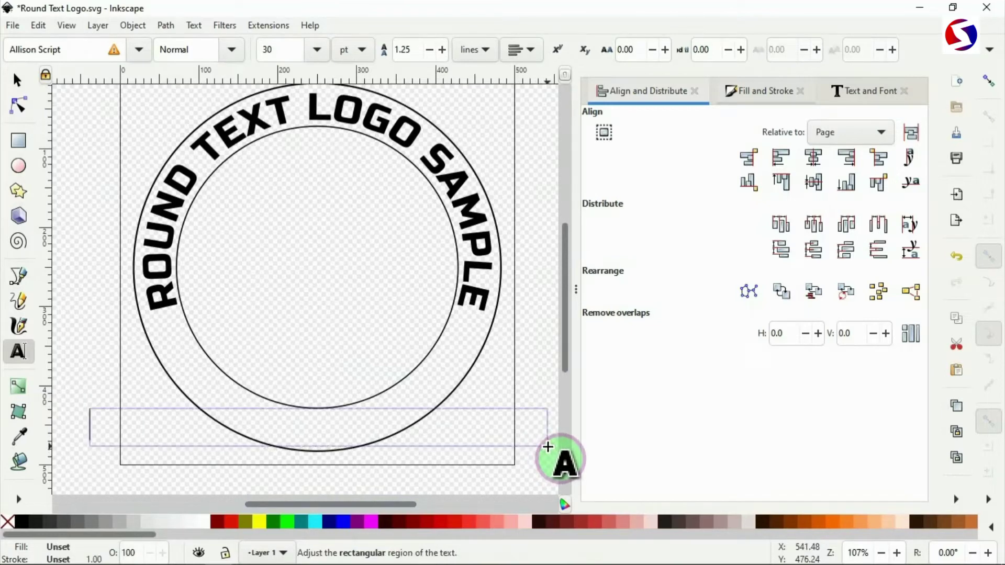
pyautogui.hotkey('ctrl', 'v')
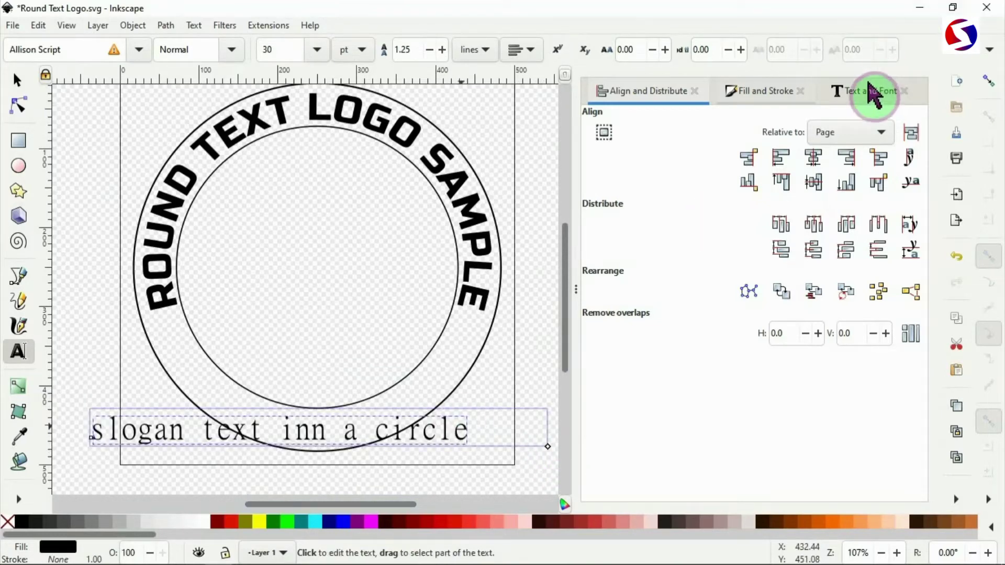
# Step: Reopen the Text and Font dialog and set the slogan's font to Dancing Script
pyautogui.click(872, 97)
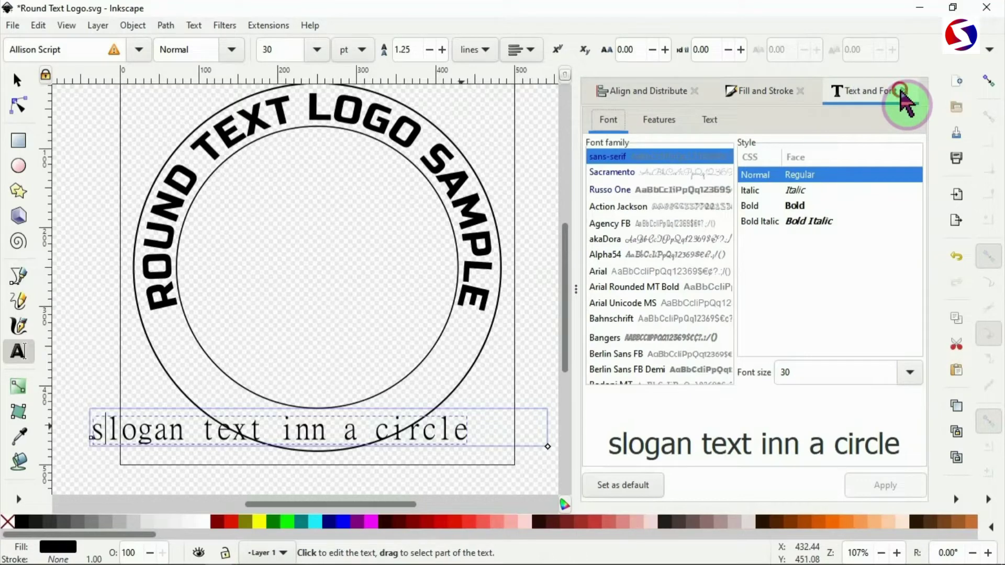
pyautogui.click(904, 91)
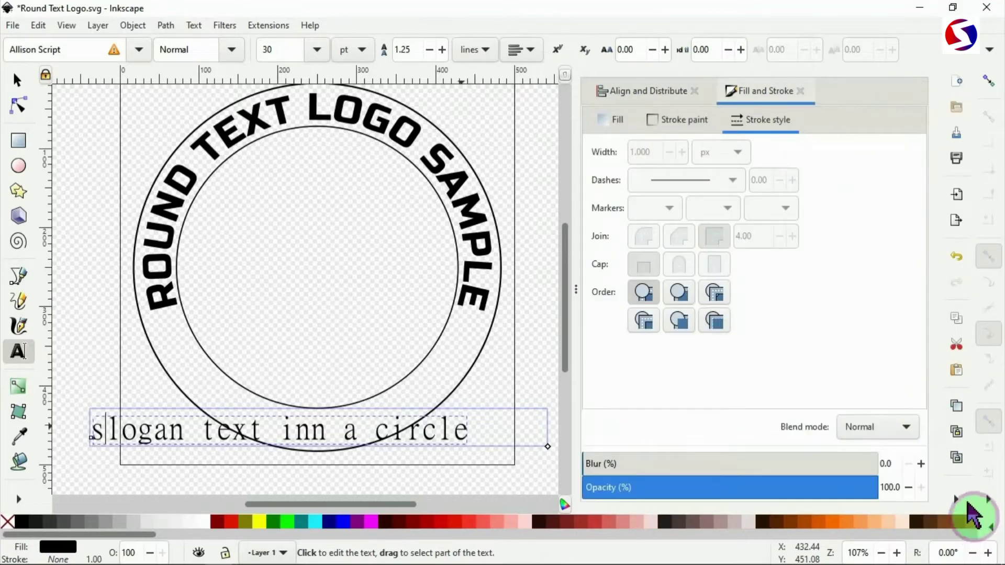
pyautogui.click(961, 503)
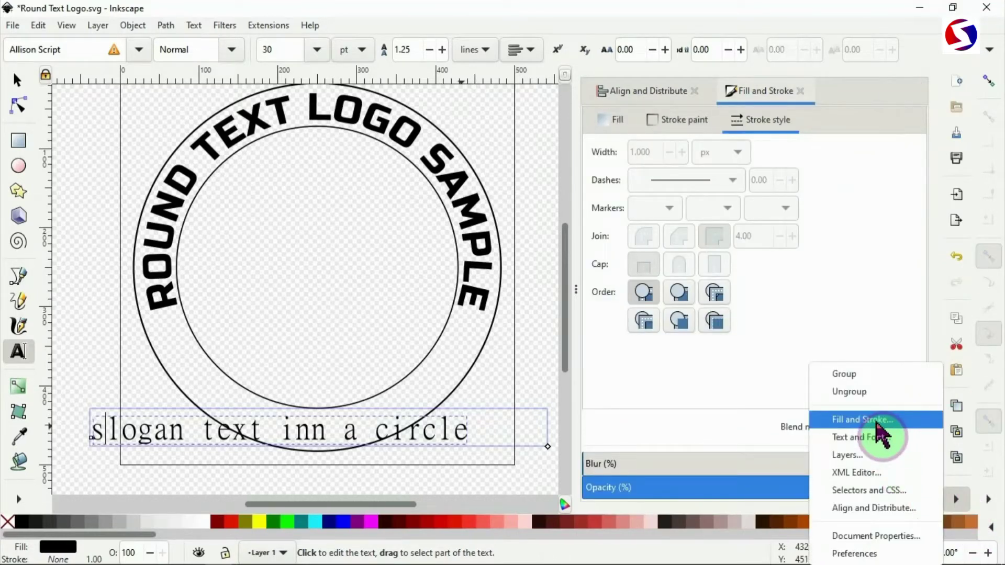
pyautogui.click(871, 439)
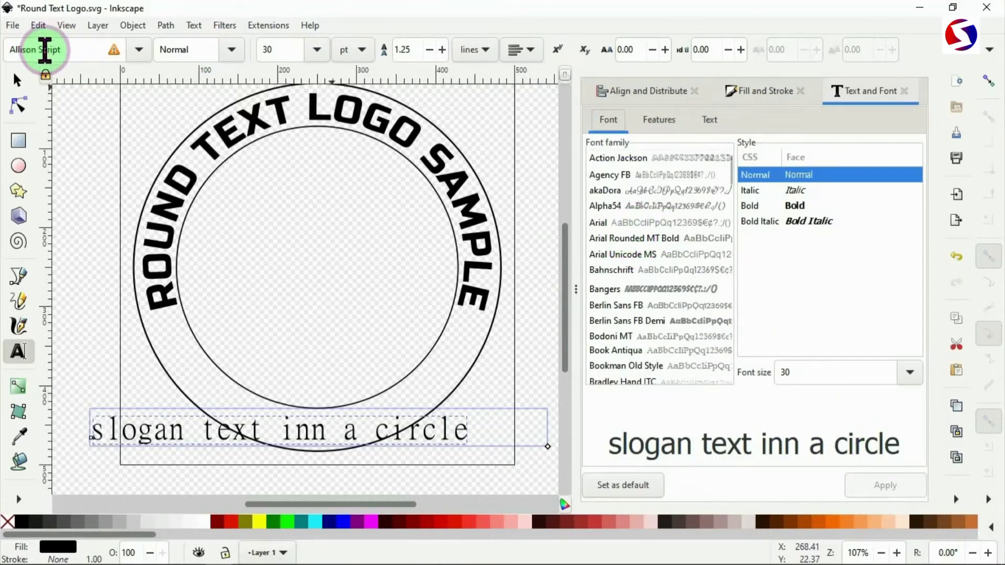
pyautogui.click(63, 49)
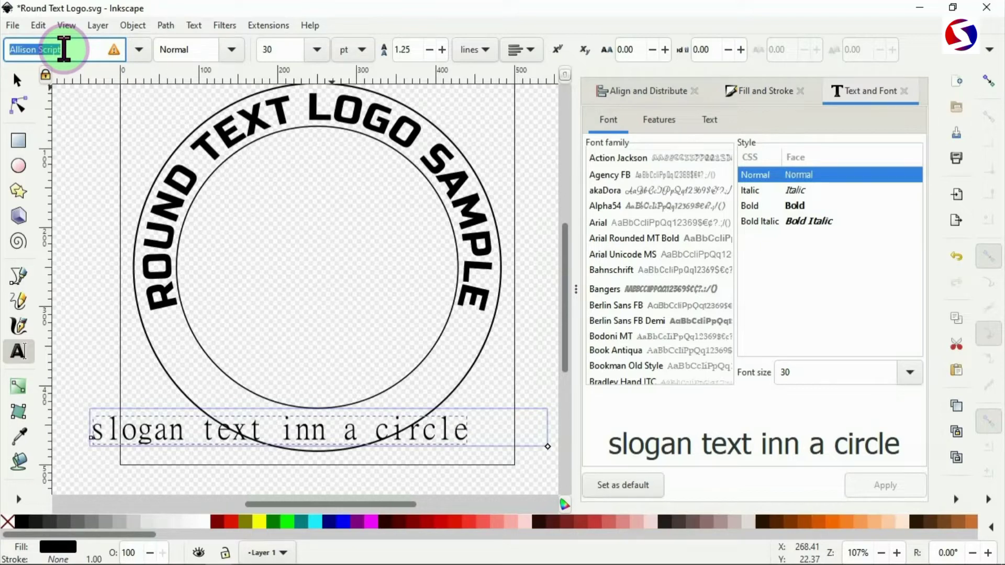
pyautogui.write('da')
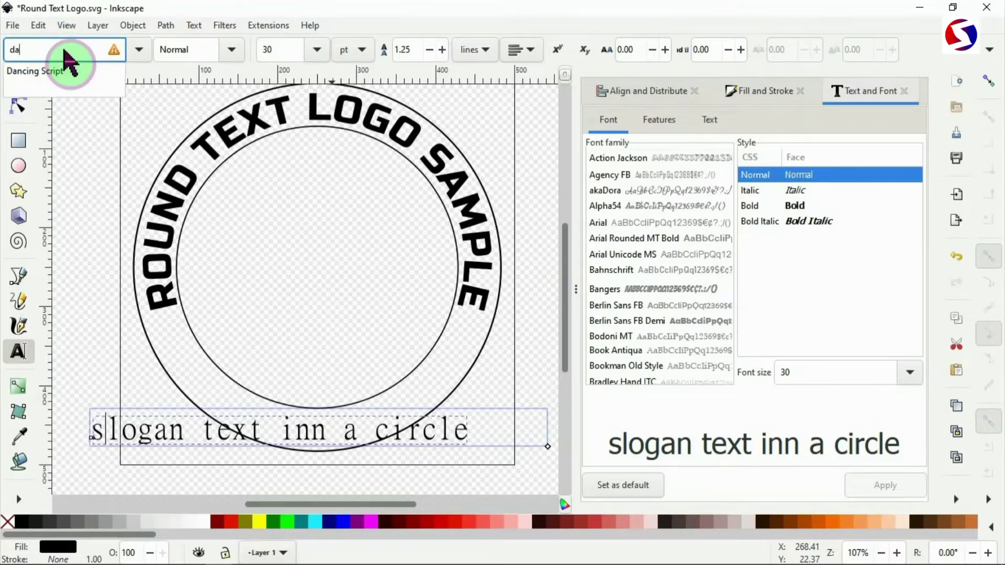
pyautogui.click(63, 72)
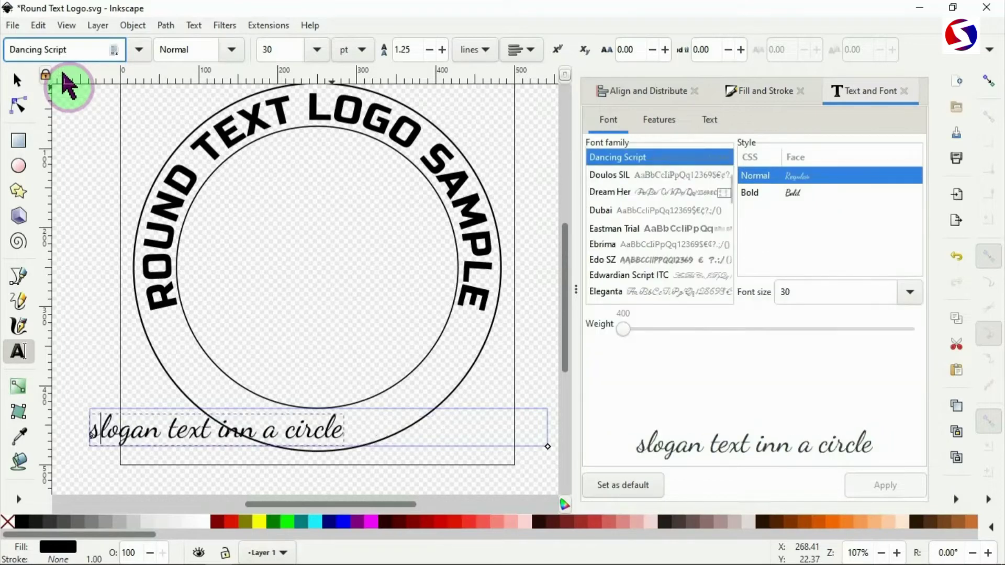
# Step: Correct the slogan's wording to "slogan text in a circle" and leave text editing
pyautogui.click(246, 434)
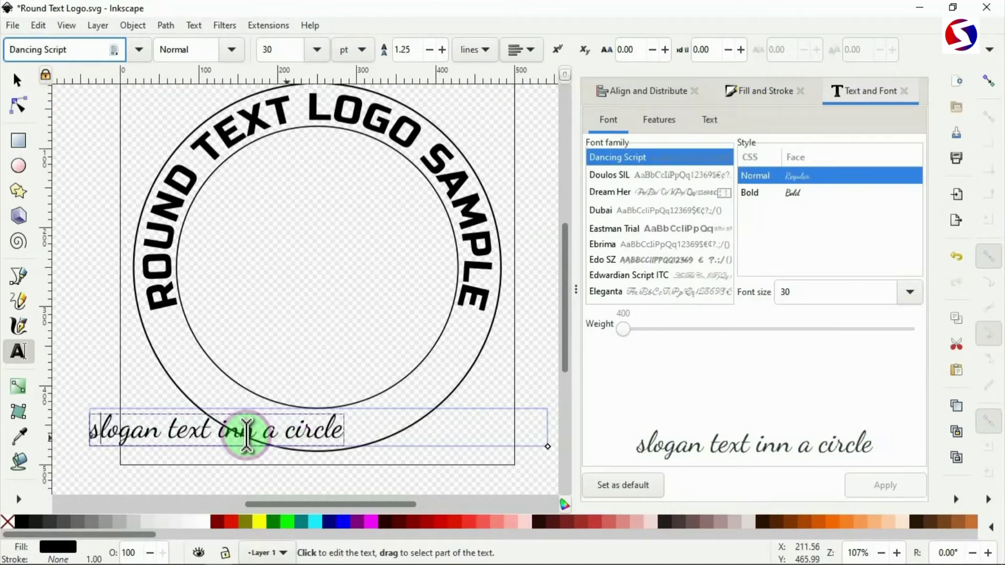
pyautogui.press('BackSpace')
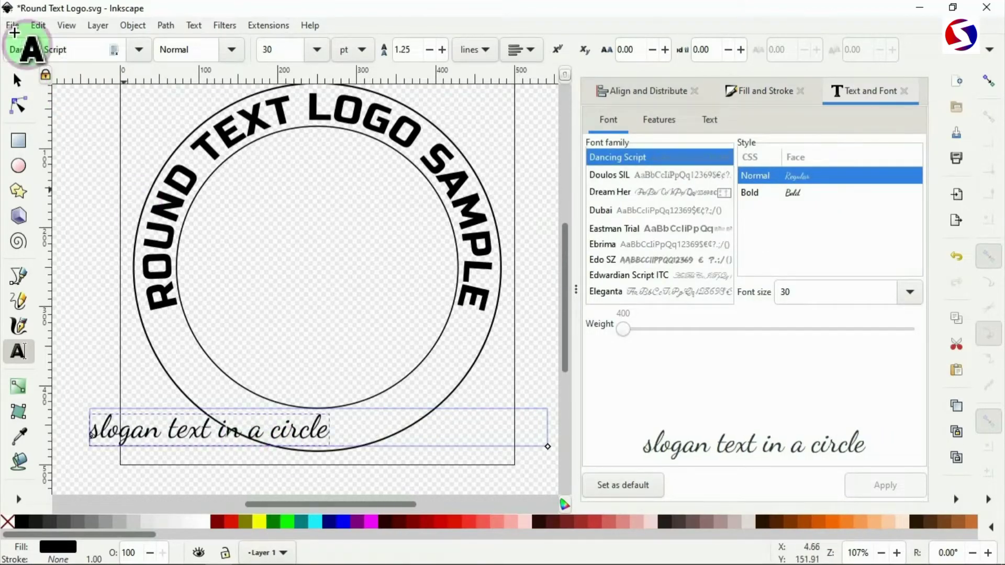
pyautogui.click(16, 90)
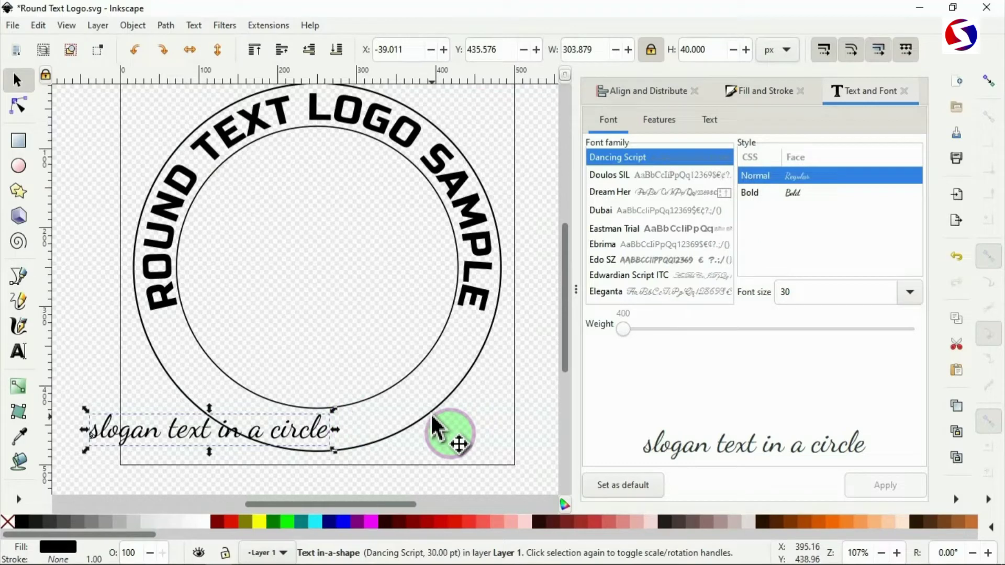
# Step: Put the slogan text on the path of the outer circle
pyautogui.press('shift')
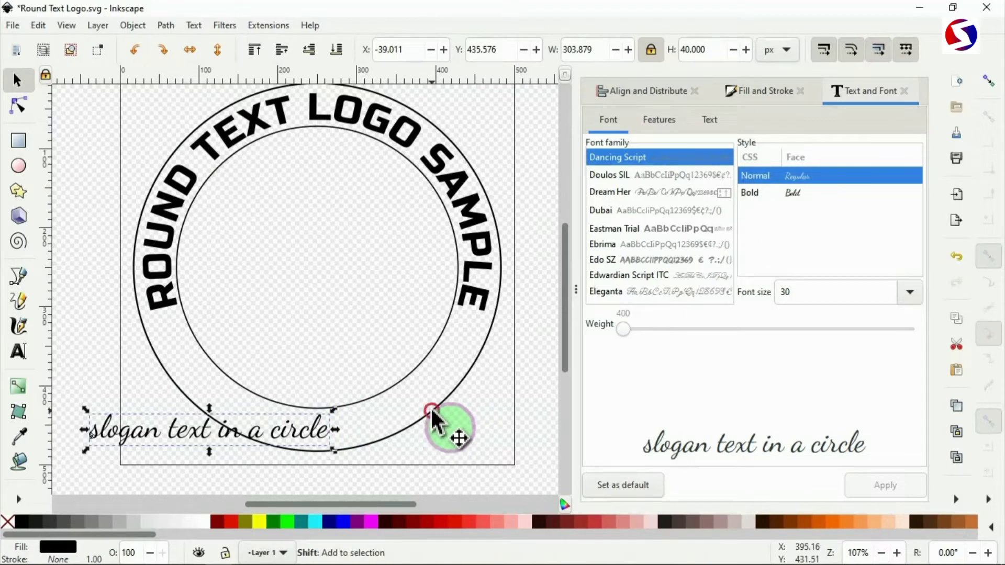
pyautogui.keyDown('shift'); pyautogui.click(433, 414); pyautogui.keyUp('shift')
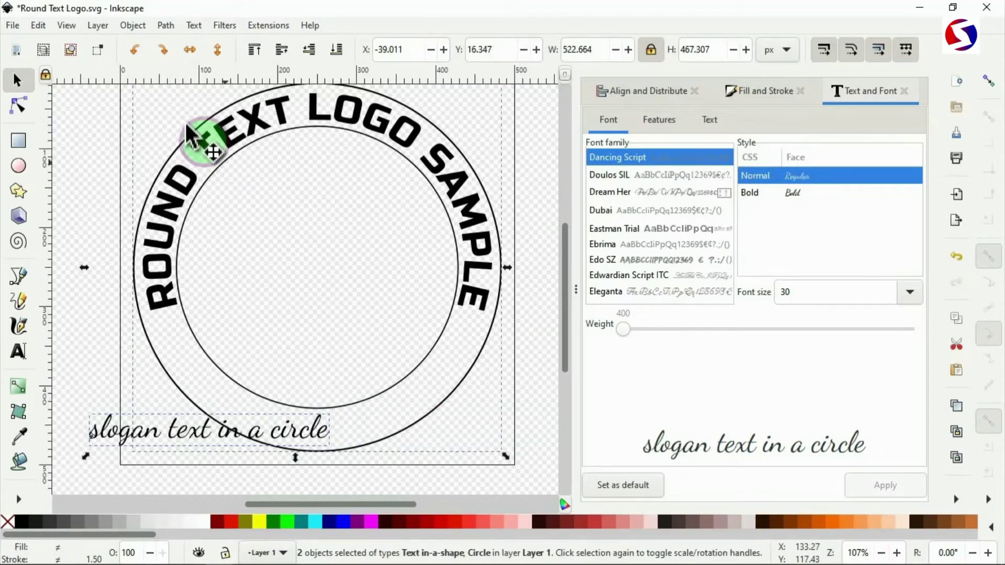
pyautogui.click(194, 28)
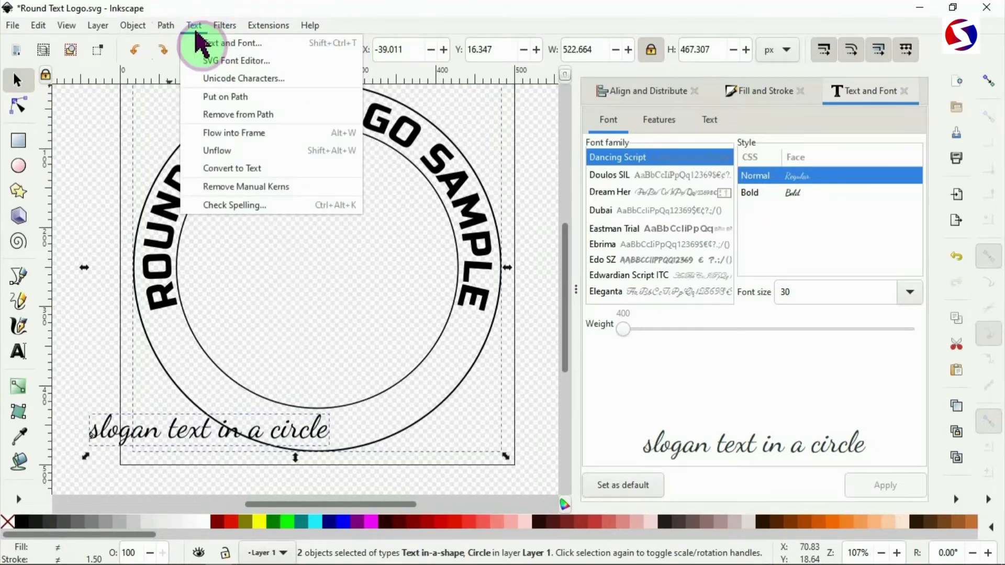
pyautogui.click(225, 97)
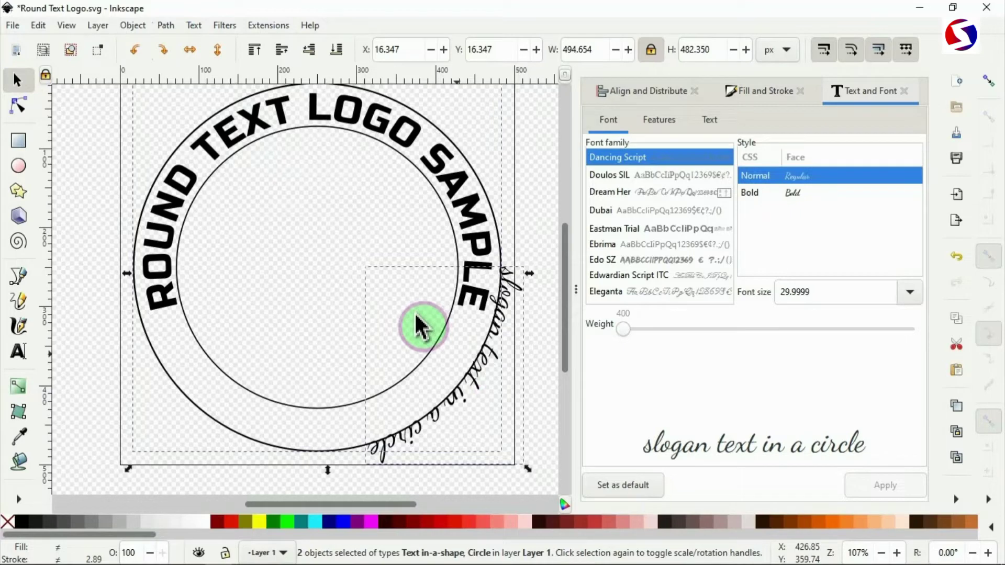
# Step: Flip the slogan and outer circle vertically and rotate them clockwise until the slogan runs along the inside of the circle's bottom
pyautogui.click(218, 52)
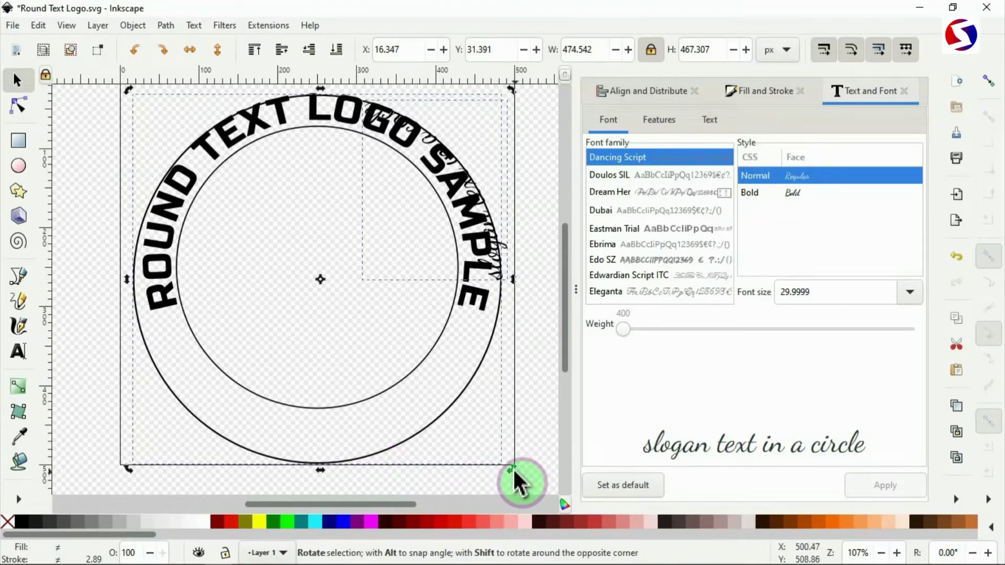
pyautogui.moveTo(512, 470)
pyautogui.mouseDown()
pyautogui.moveTo(456, 501)
pyautogui.moveTo(273, 477)
pyautogui.moveTo(388, 493)
pyautogui.moveTo(511, 471)
pyautogui.moveTo(503, 471)
pyautogui.mouseUp()
# Step: Set the whole slogan's font size to 45
pyautogui.tripleClick(415, 437)
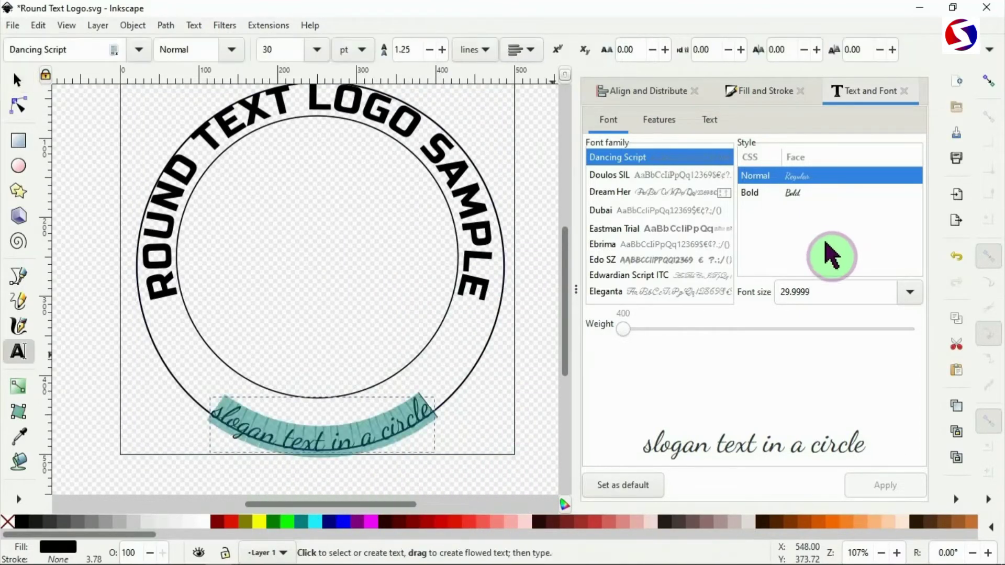
pyautogui.moveTo(816, 290); pyautogui.dragTo(771, 301)
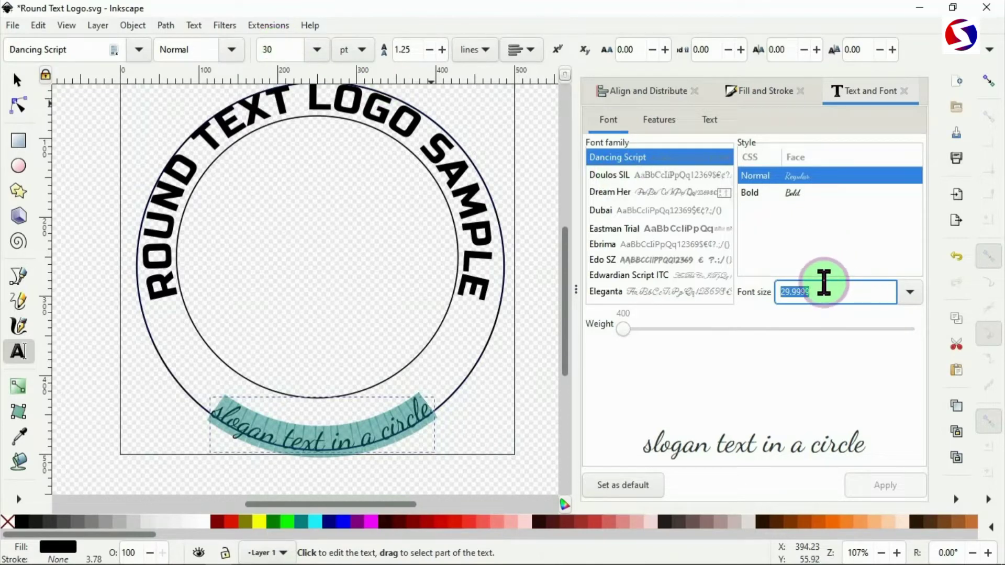
pyautogui.write('45')
pyautogui.press('Return')
pyautogui.click(898, 492)
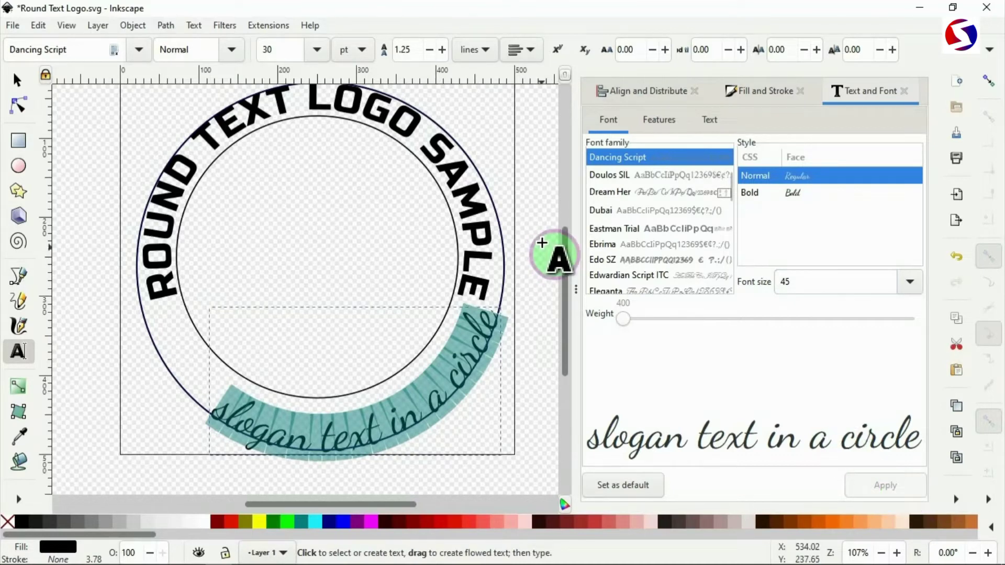
# Step: Center the outer circle horizontally and vertically relative to the page
pyautogui.click(16, 83)
pyautogui.click(432, 146)
pyautogui.click(433, 147)
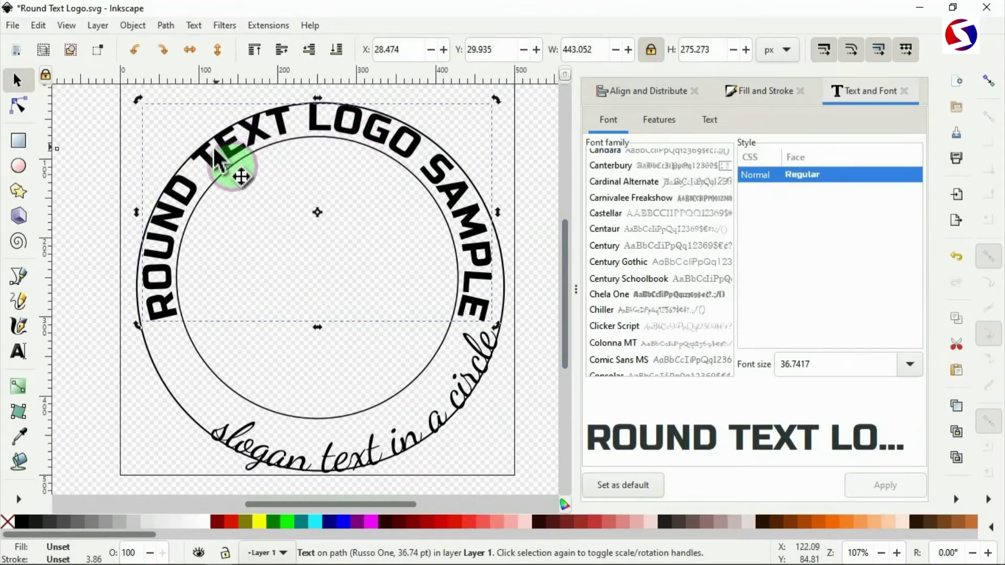
pyautogui.click(151, 365)
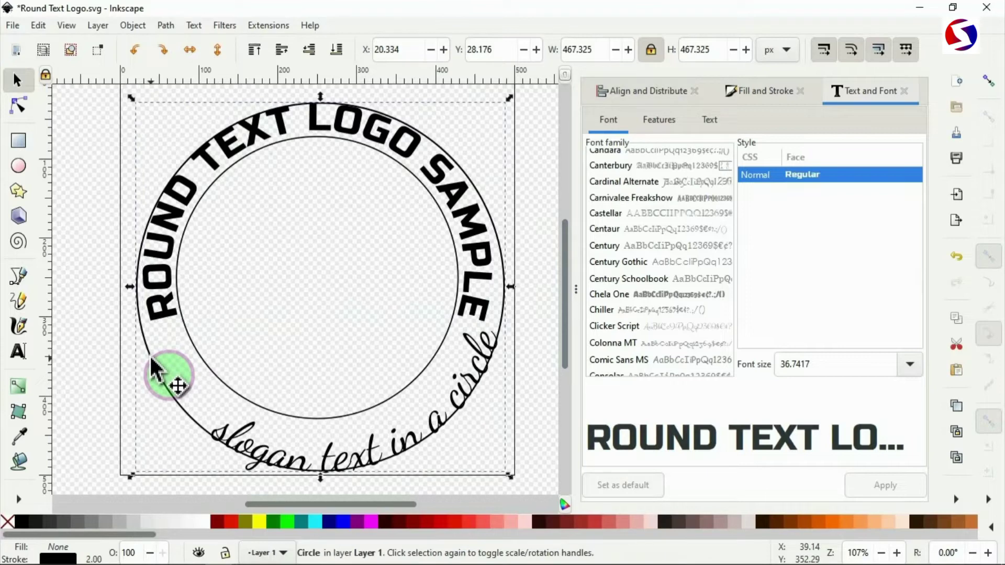
pyautogui.click(649, 97)
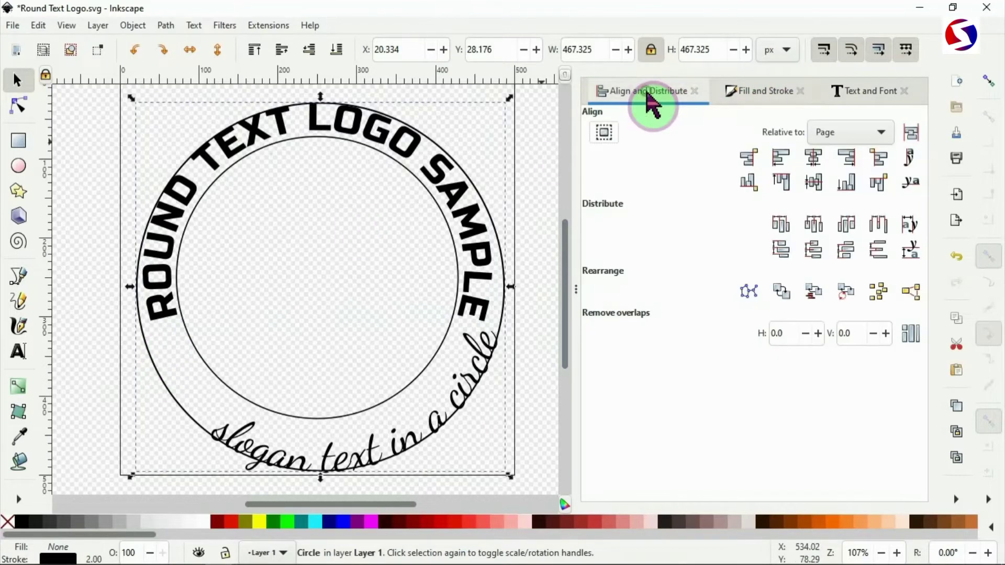
pyautogui.click(812, 159)
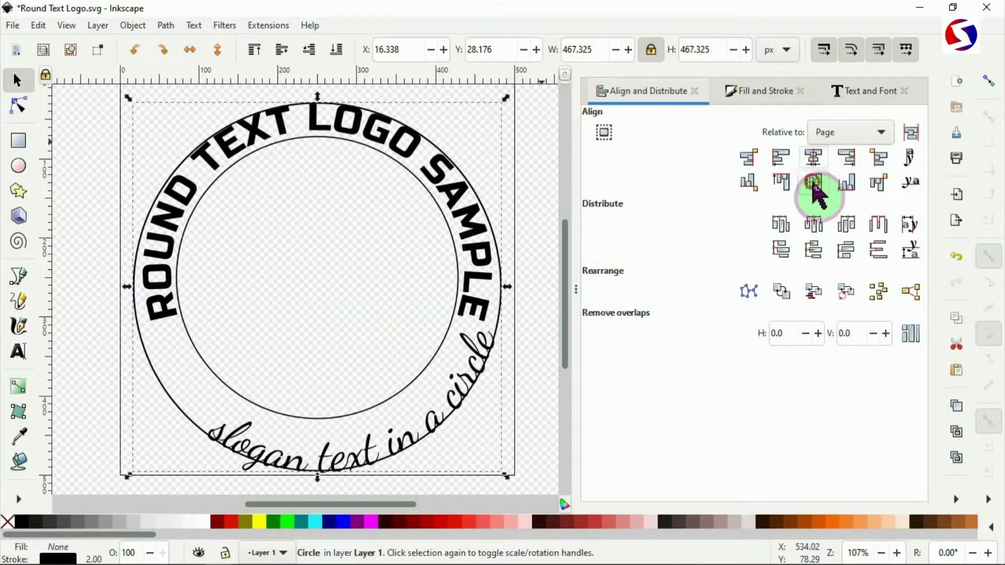
pyautogui.click(814, 183)
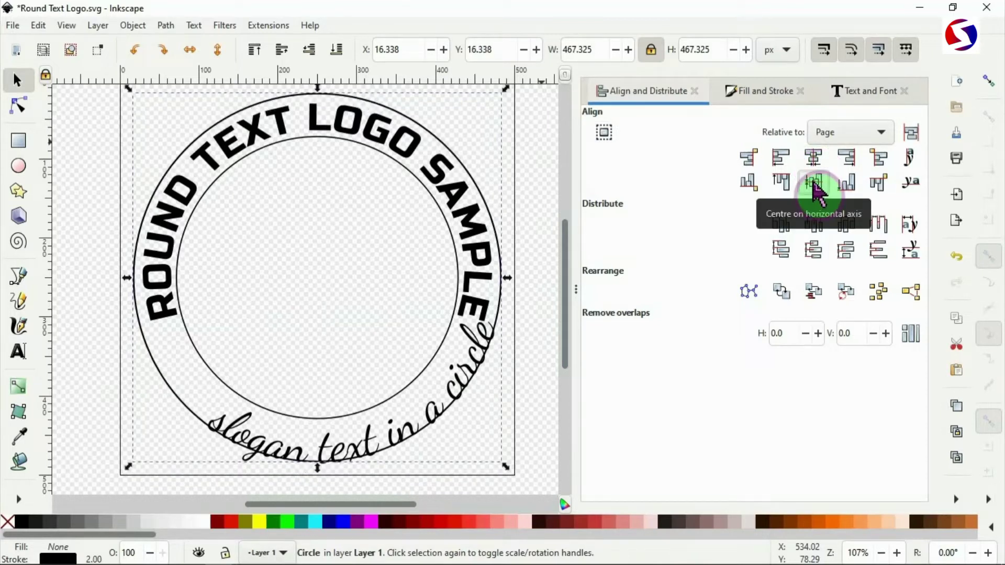
# Step: Rotate the slogan together with the outer circle clockwise until the slogan is balanced along the bottom
pyautogui.click(539, 210)
pyautogui.click(465, 368)
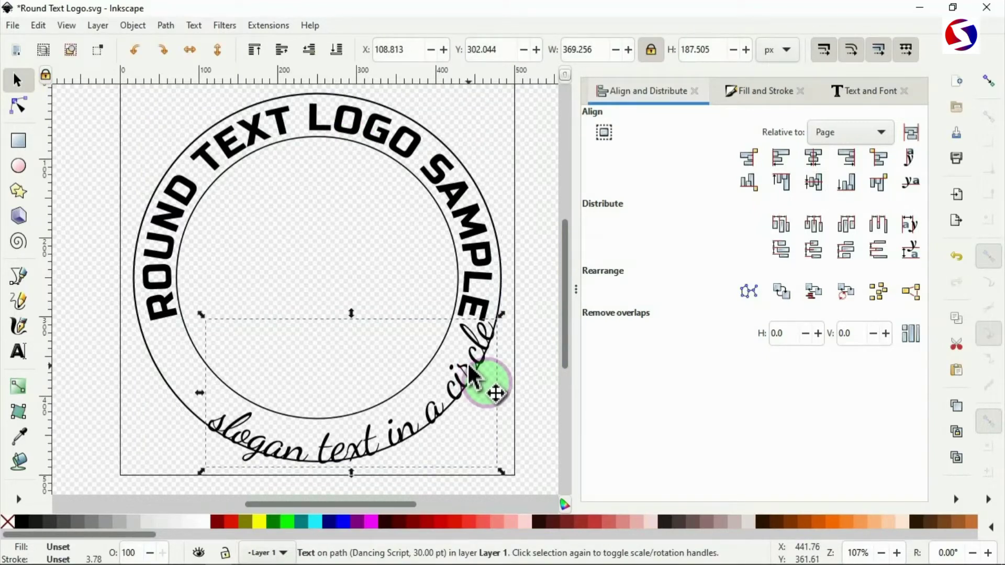
pyautogui.keyDown('shift'); pyautogui.click(174, 396); pyautogui.keyUp('shift')
pyautogui.click(174, 396)
pyautogui.moveTo(124, 468); pyautogui.dragTo(100, 457)
# Step: Nudge only the slogan text up by a net 4 px, away from the outer circle's line
pyautogui.click(484, 379)
pyautogui.press('Up')
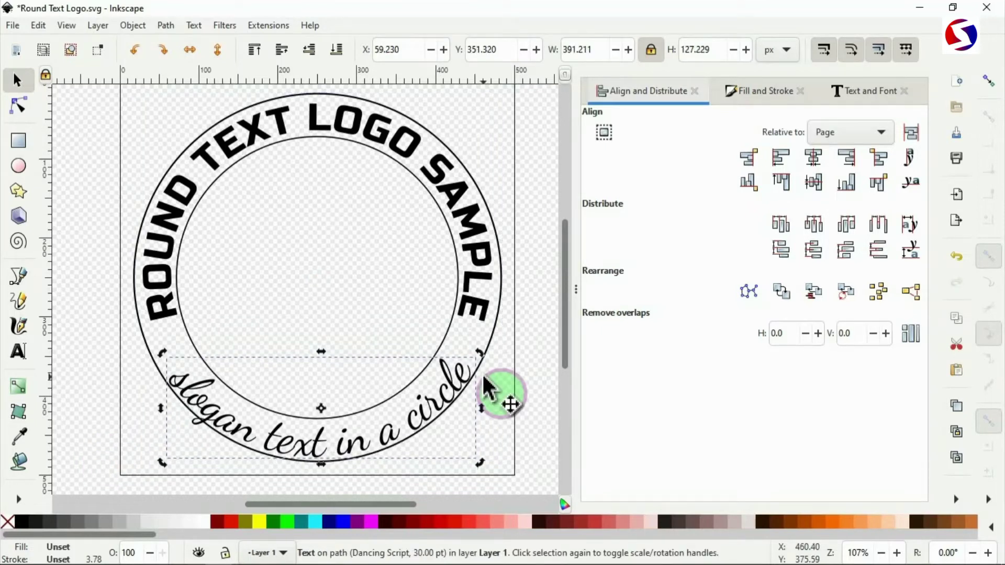
pyautogui.press('Up')
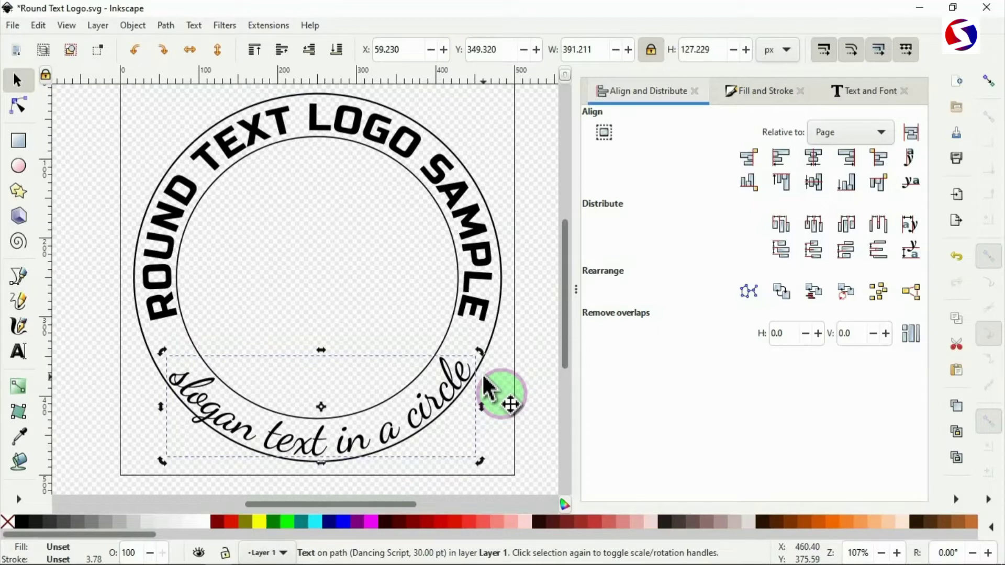
pyautogui.press('Up')
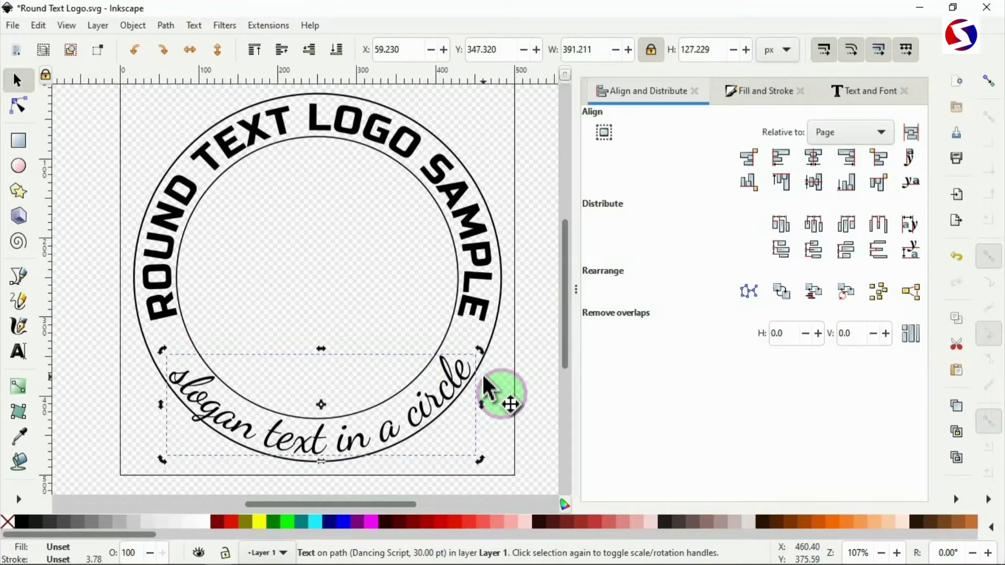
pyautogui.press('Down')
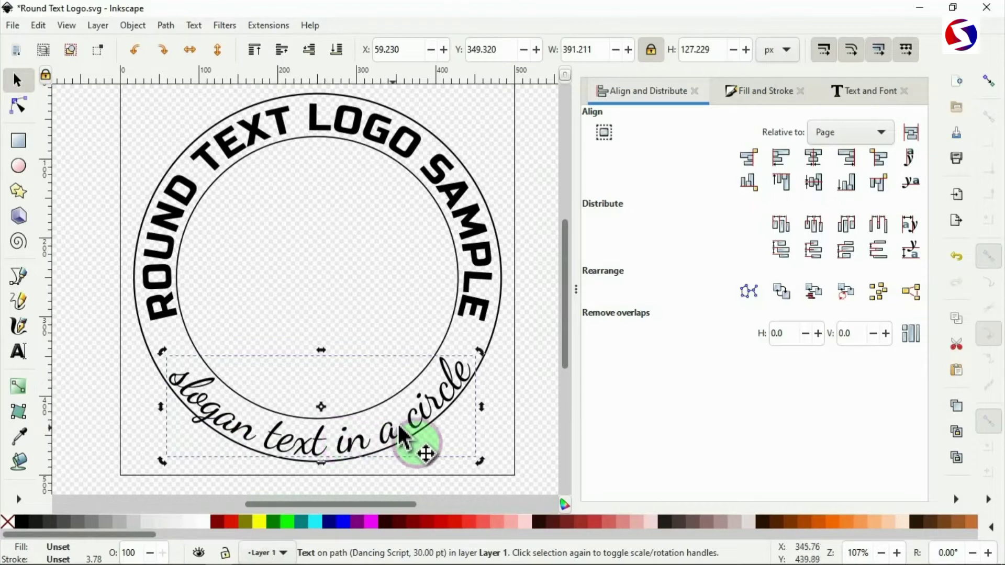
# Step: Reduce the whole slogan's font size to 40 pt
pyautogui.press('t')
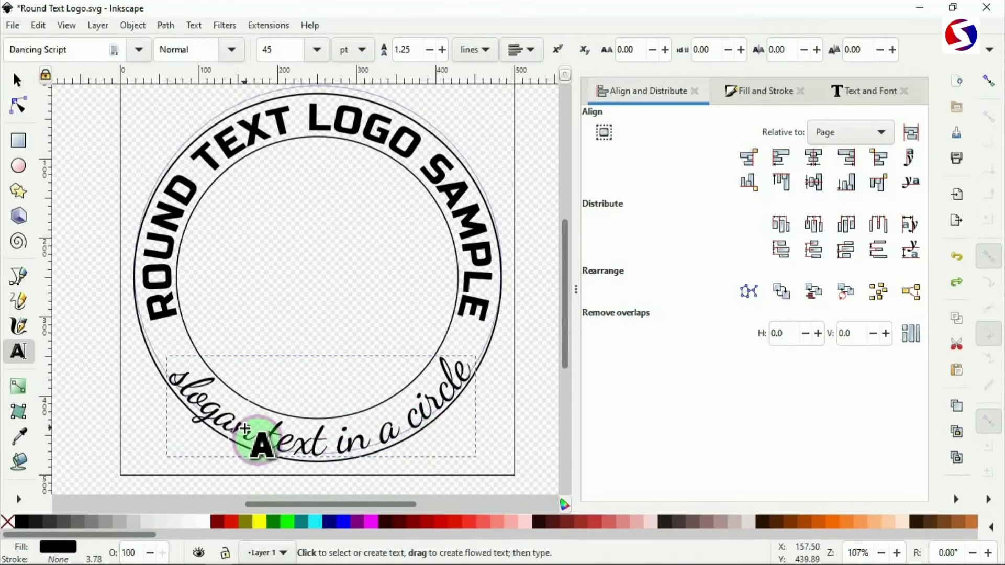
pyautogui.click(244, 429)
pyautogui.doubleClick(274, 49)
pyautogui.write('40')
pyautogui.press('Return')
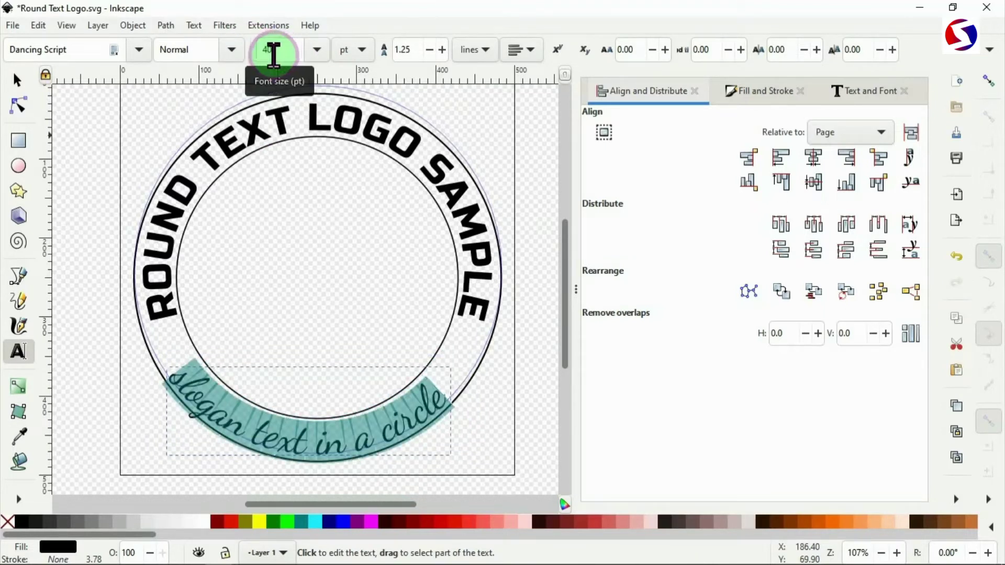
# Step: Rotate the slogan slightly counterclockwise to level its ends along the bottom, and nudge the text up by 2 px
pyautogui.click(17, 81)
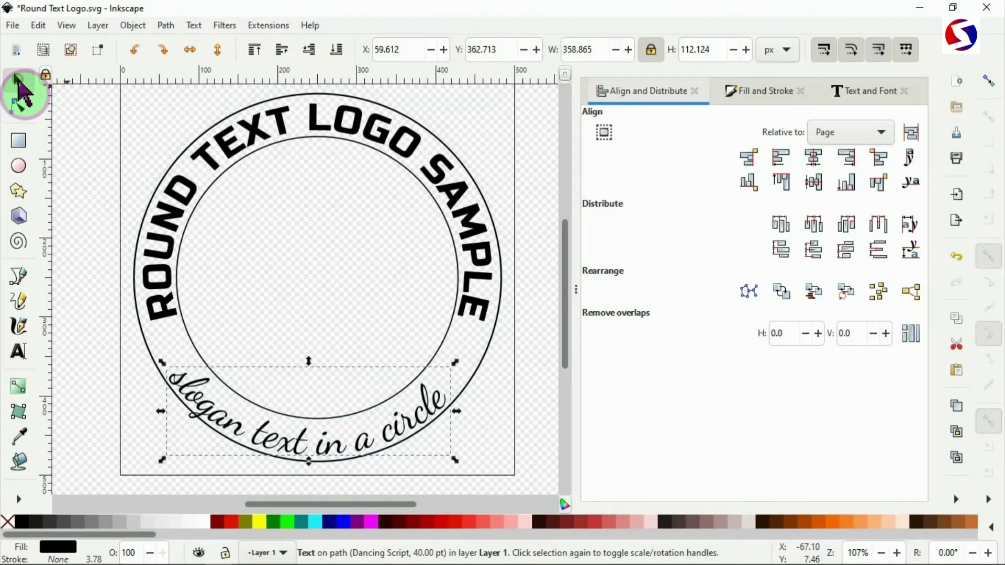
pyautogui.moveTo(292, 381); pyautogui.dragTo(218, 421)
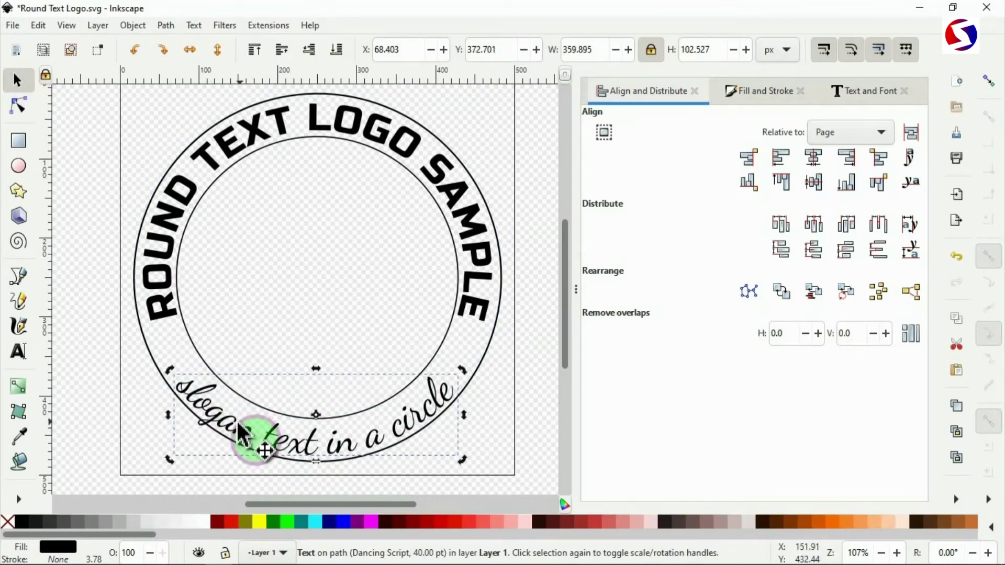
pyautogui.press('Up')
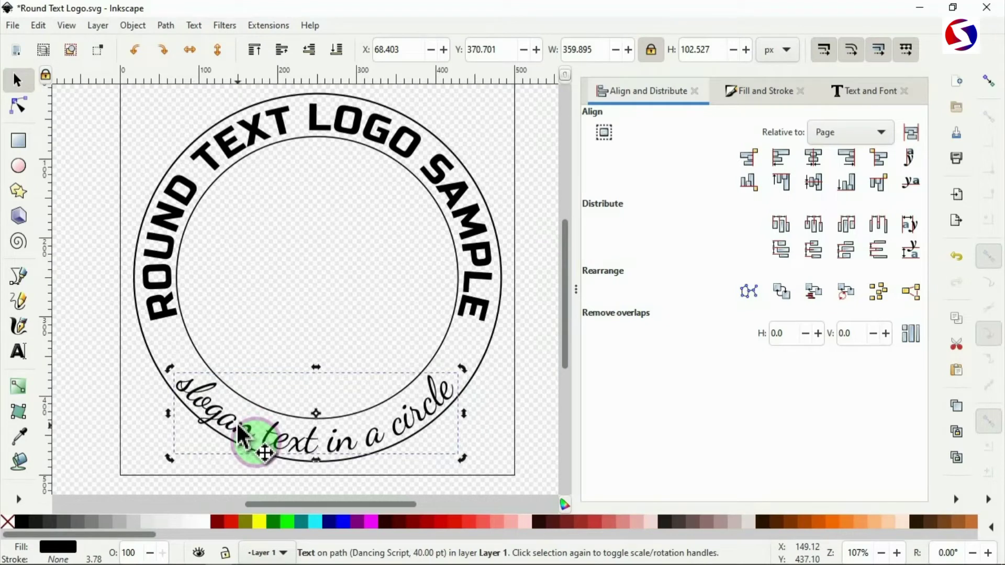
# Step: Nudge the slogan text up by 6 px so it sits clear of the outer circle's line, and deselect it
pyautogui.press('Up')
pyautogui.press('Up')
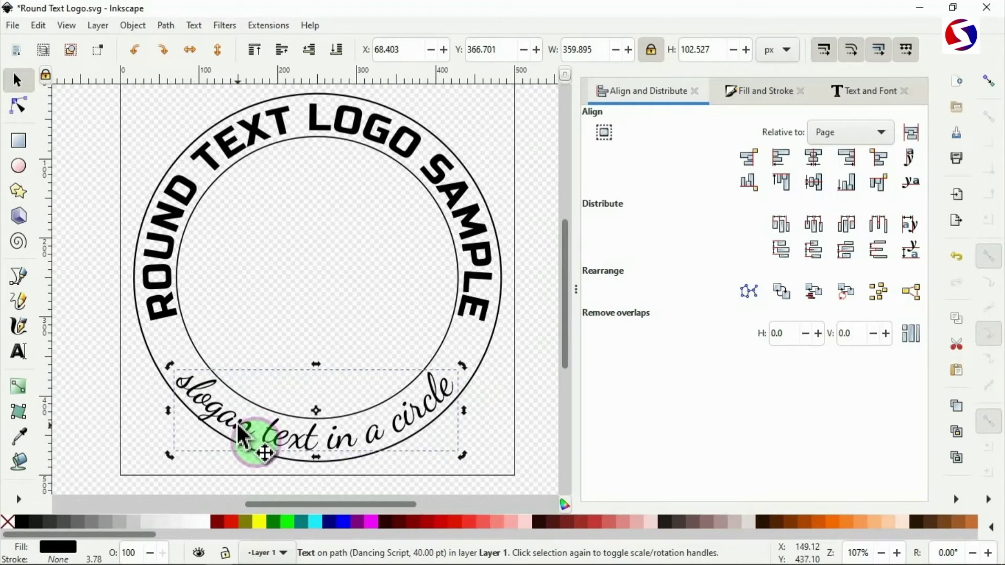
pyautogui.press('Up')
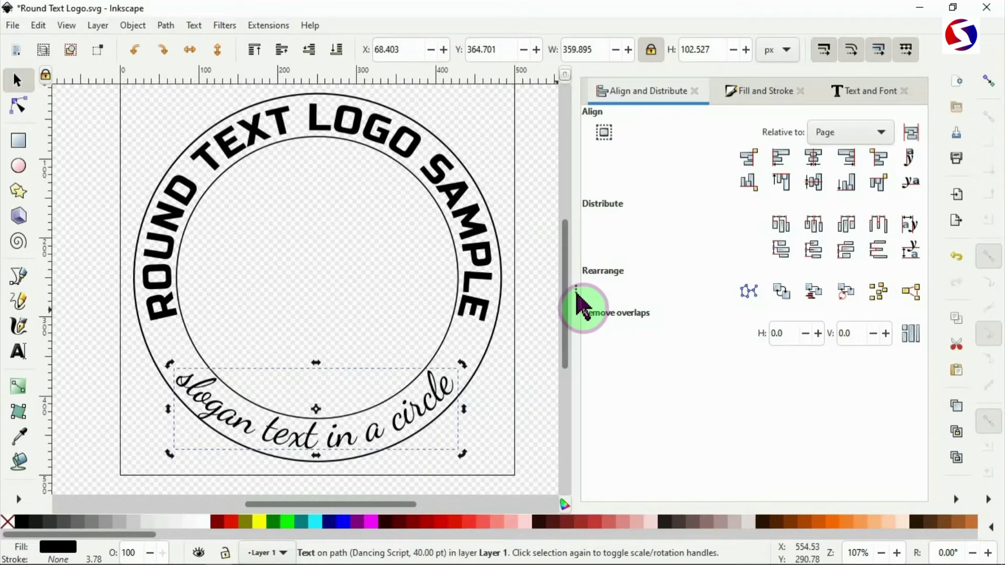
pyautogui.click(813, 158)
pyautogui.hotkey('ctrl', 'z')
pyautogui.press('Escape')
# Step: Group both circles and both curved texts of the logo on the page into one object
pyautogui.press('-')
pyautogui.press('-')
pyautogui.moveTo(466, 381); pyautogui.dragTo(181, 159)
pyautogui.press('ctrl')
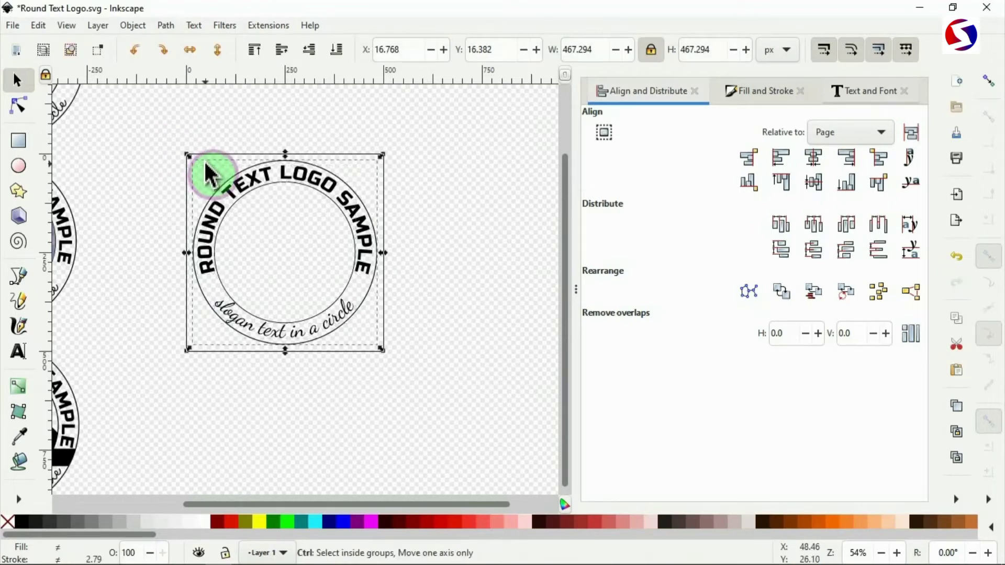
pyautogui.hotkey('ctrl', 'g')
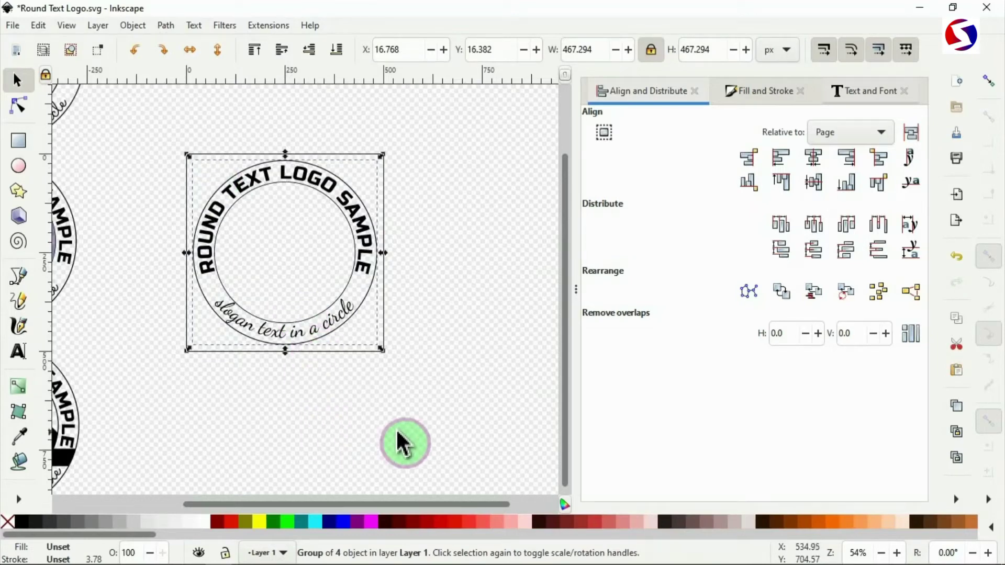
# Step: Move the grouped logo off the page into the empty space above it, beside the earlier sample logo
pyautogui.scroll(3, 413, 437)
pyautogui.moveTo(311, 506); pyautogui.dragTo(263, 506)
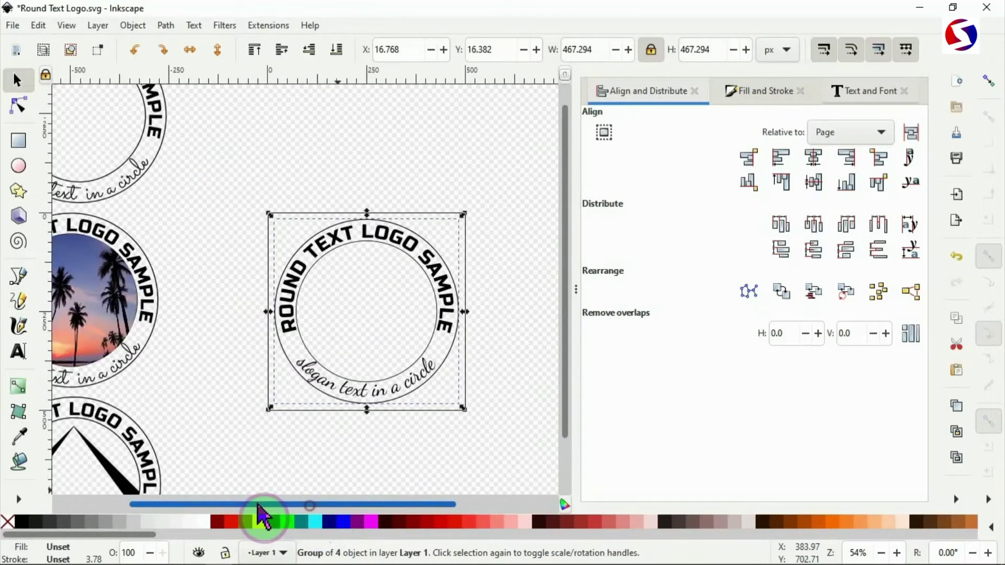
pyautogui.moveTo(298, 326); pyautogui.dragTo(244, 145)
pyautogui.scroll(3, 477, 310)
pyautogui.moveTo(412, 211); pyautogui.dragTo(366, 152)
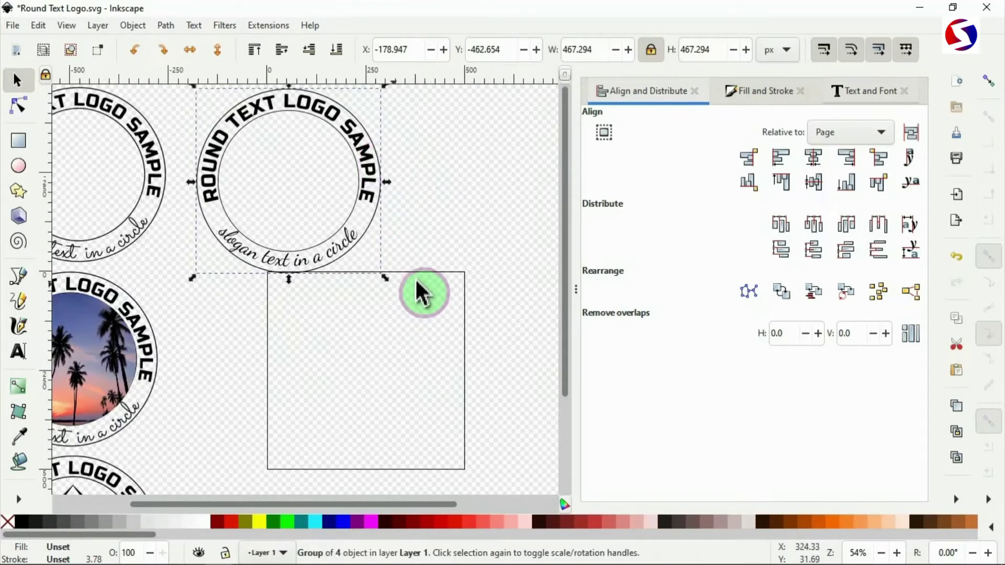
# Step: Examine the new logo next to the earlier sample, comparing how the slogan fits between the circles
pyautogui.scroll(2, 421, 282)
pyautogui.hscroll(-5, 423, 281)
pyautogui.scroll(5, 425, 280)
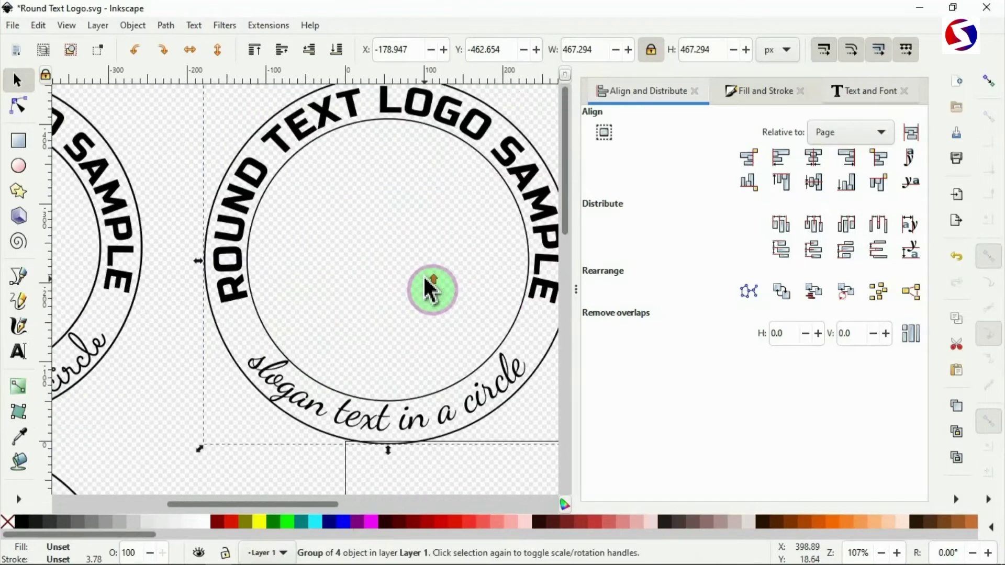
pyautogui.moveTo(312, 504); pyautogui.dragTo(224, 510)
pyautogui.moveTo(303, 505)
pyautogui.mouseDown()
pyautogui.moveTo(327, 506)
pyautogui.moveTo(291, 506)
pyautogui.mouseUp()
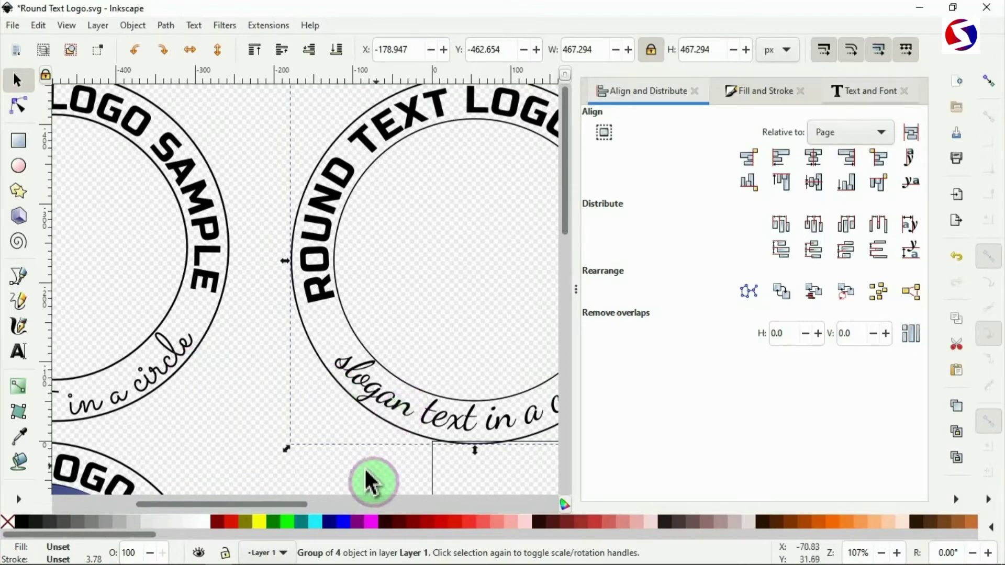
pyautogui.scroll(-1, 292, 504)
pyautogui.moveTo(332, 502); pyautogui.dragTo(359, 500)
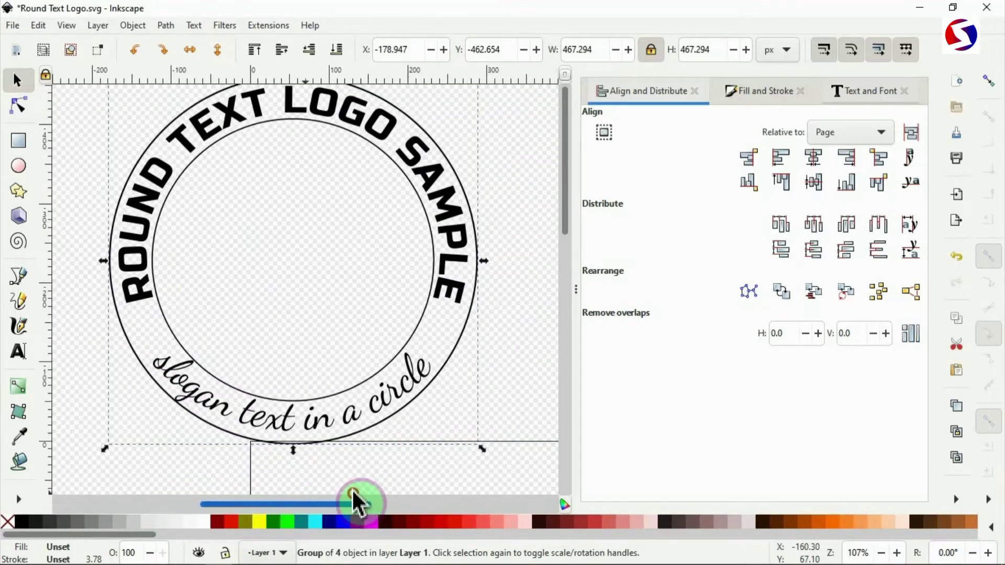
pyautogui.scroll(-1, 450, 419)
pyautogui.hscroll(-2, 450, 412)
pyautogui.scroll(-4, 419, 400)
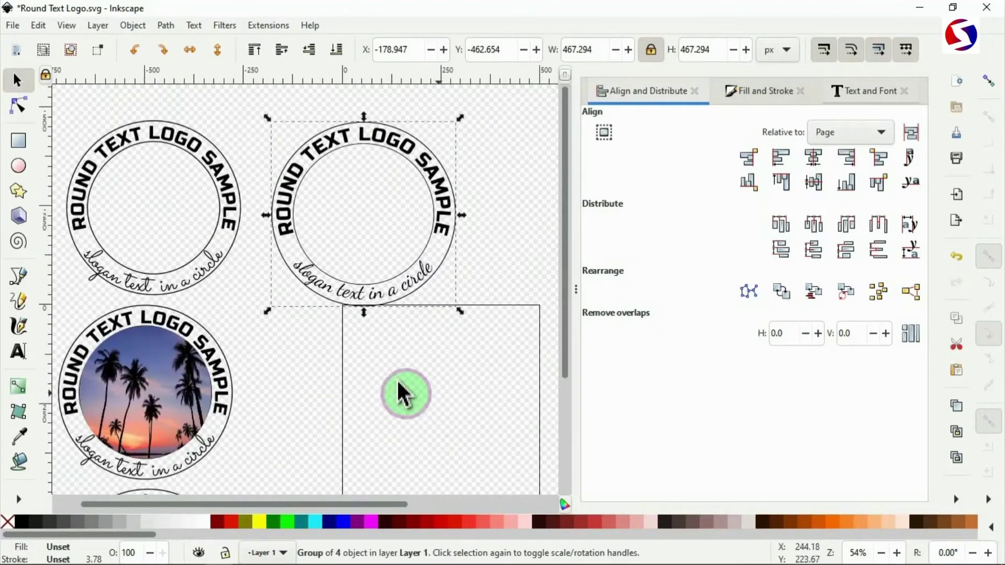
# Step: Duplicate the grouped logo and centre the copy horizontally and vertically on the page
pyautogui.scroll(-3, 374, 450)
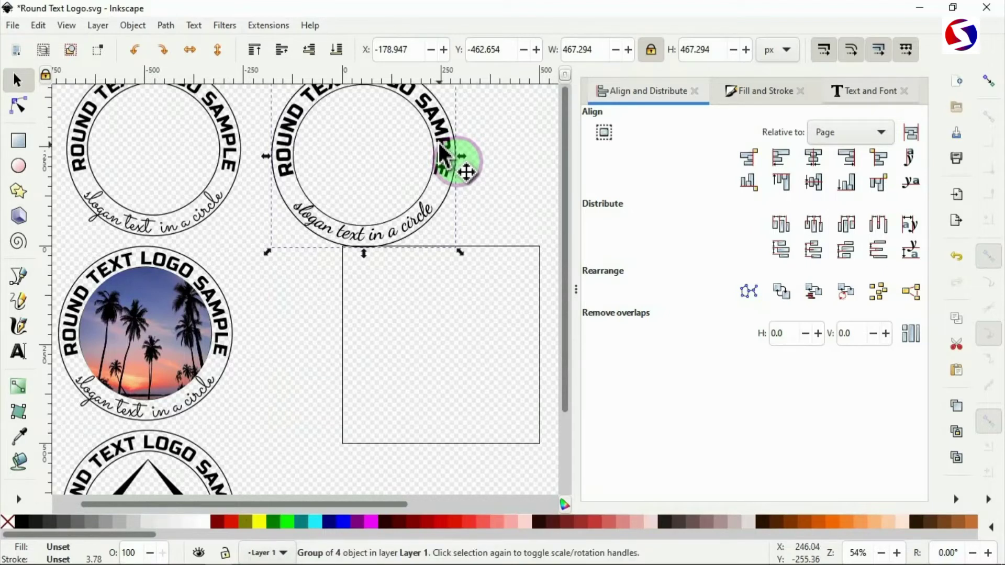
pyautogui.moveTo(441, 154); pyautogui.dragTo(496, 169)
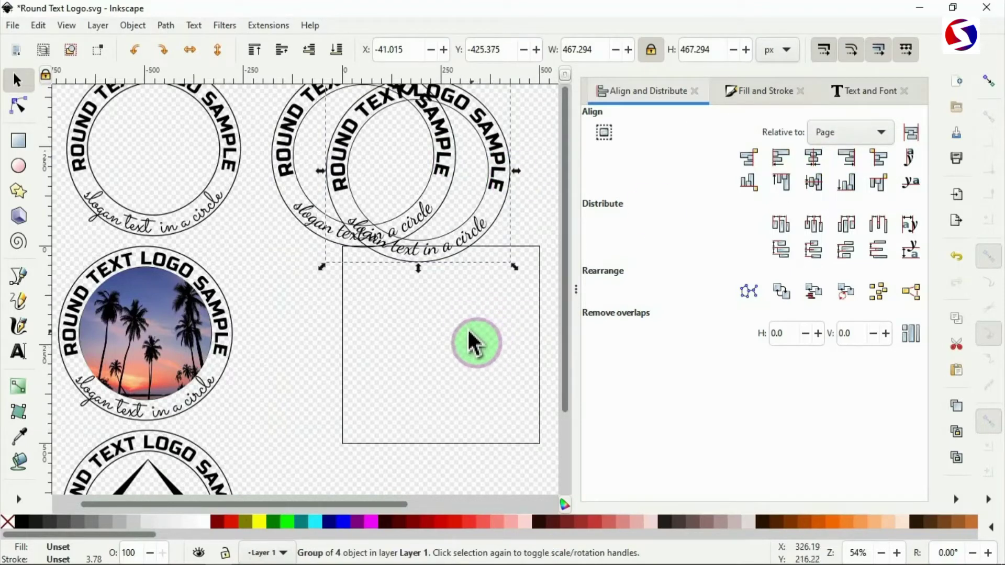
pyautogui.click(813, 157)
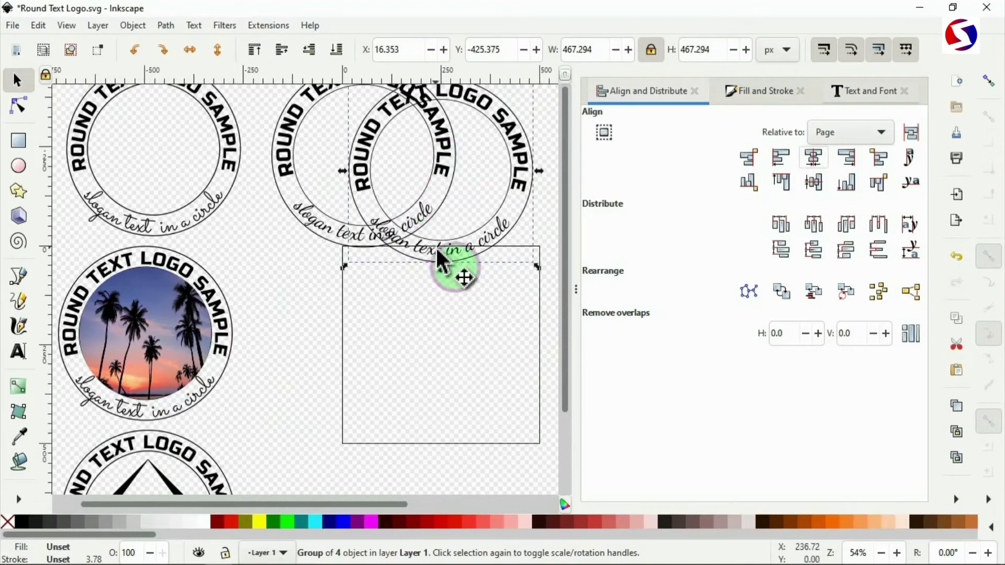
pyautogui.click(814, 183)
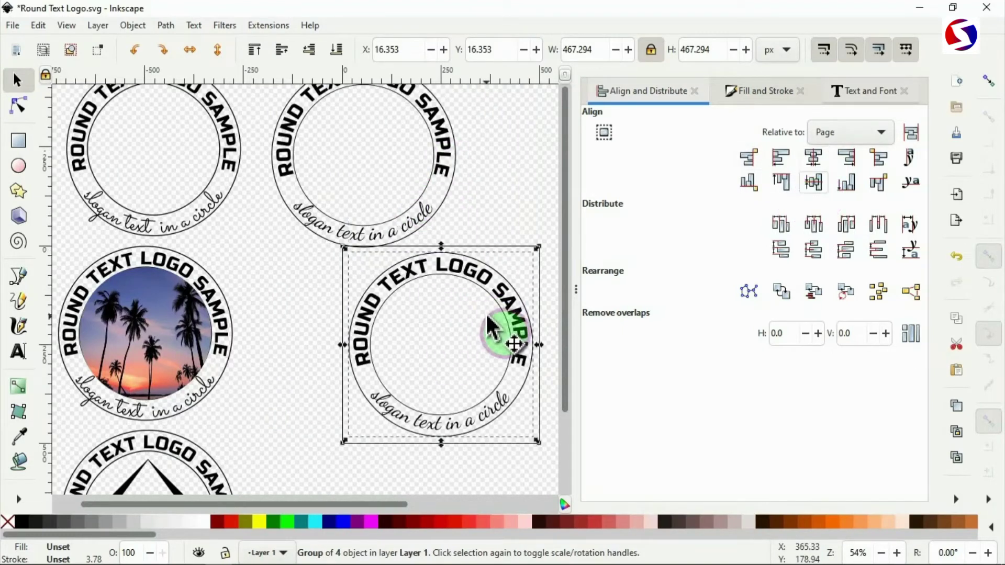
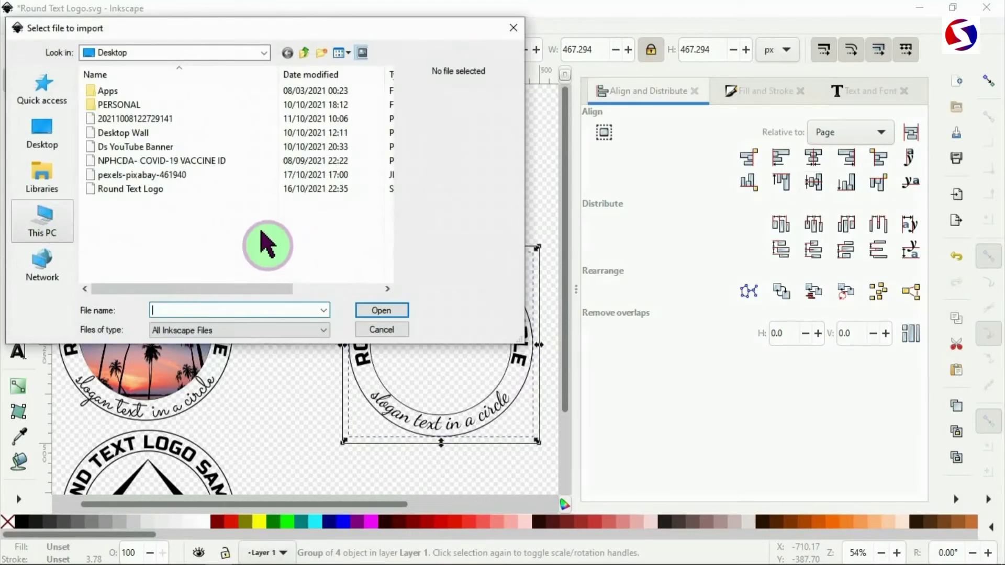
# Step: Import the desktop JPG pexels-pixabay-461940 as an embedded image, with DPI from file and rendering mode None (auto)
pyautogui.click(47, 149)
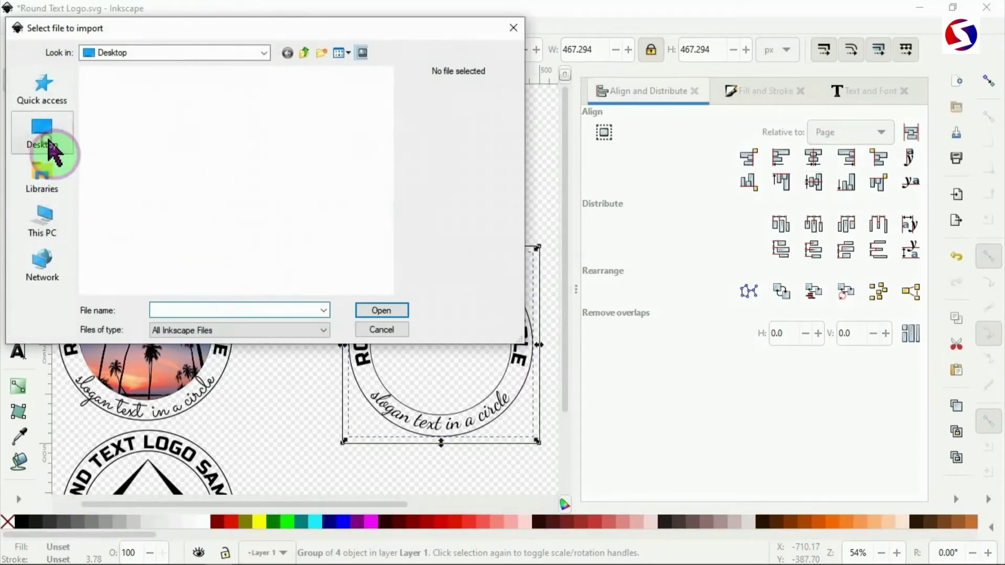
pyautogui.scroll(-3, 264, 215)
pyautogui.scroll(2, 233, 224)
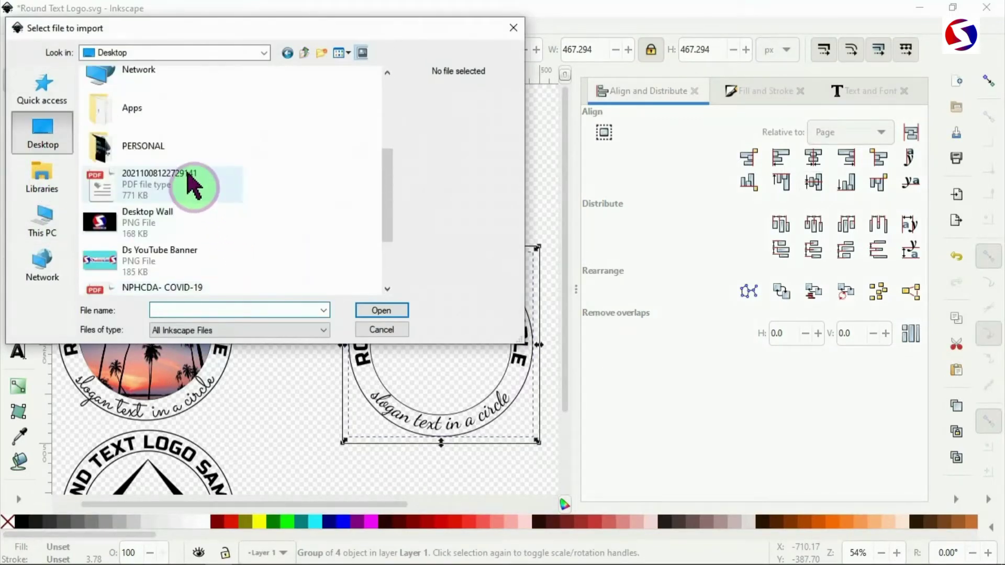
pyautogui.scroll(2, 190, 191)
pyautogui.scroll(-5, 190, 184)
pyautogui.click(166, 242)
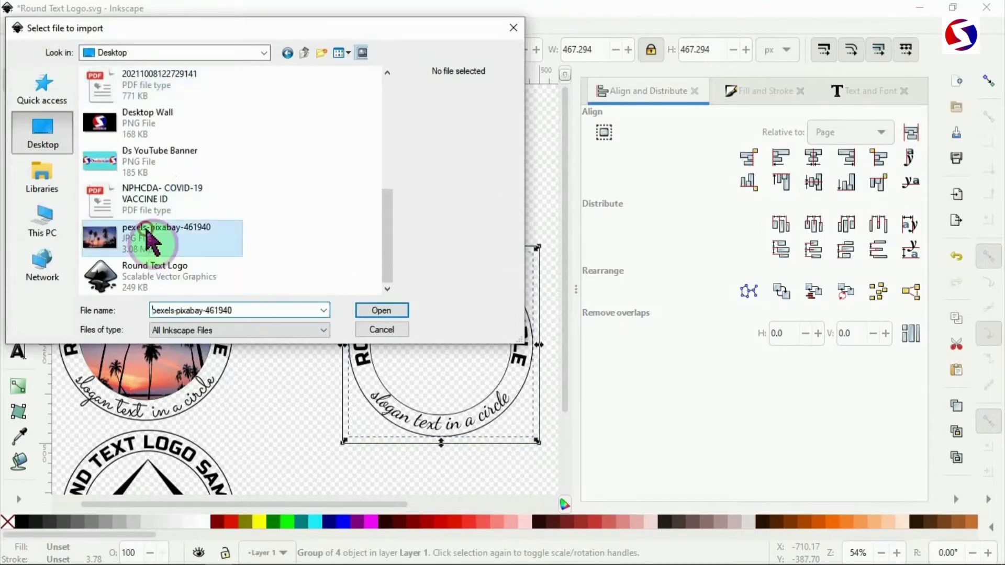
pyautogui.click(384, 310)
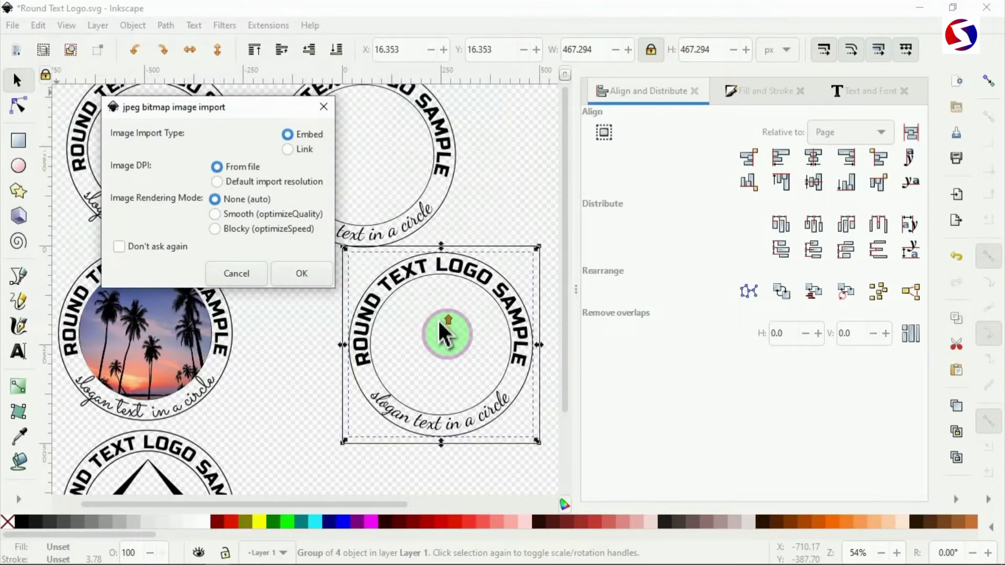
pyautogui.click(302, 274)
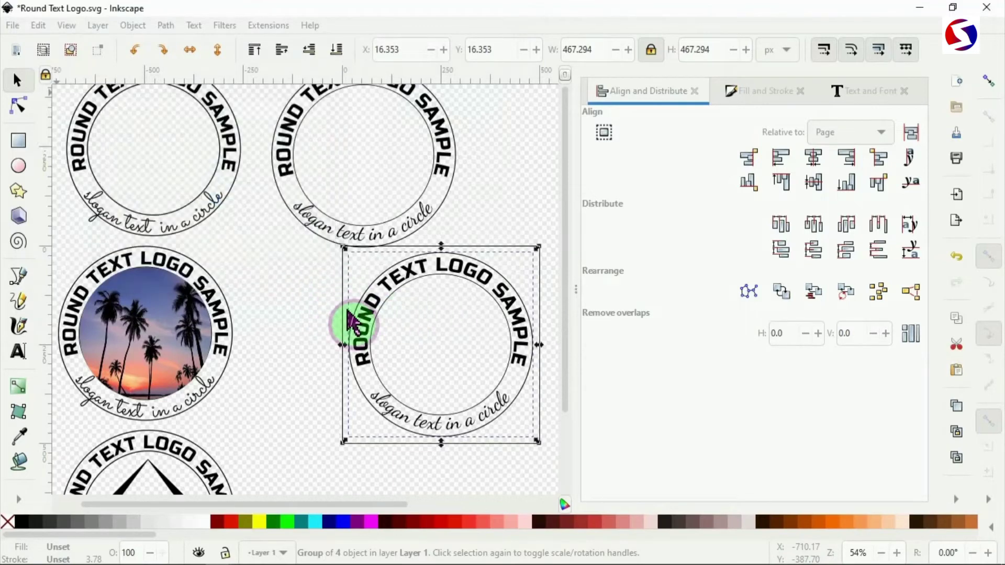
# Step: Scale the palm tree photo to about 826 × 530 px and move it below the page
pyautogui.press('3')
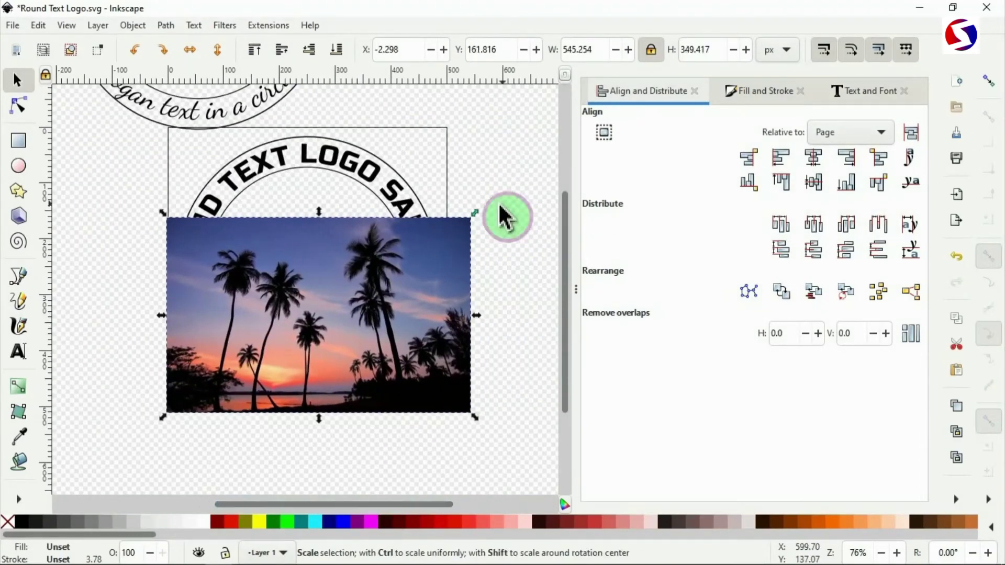
pyautogui.moveTo(505, 213); pyautogui.dragTo(79, 141)
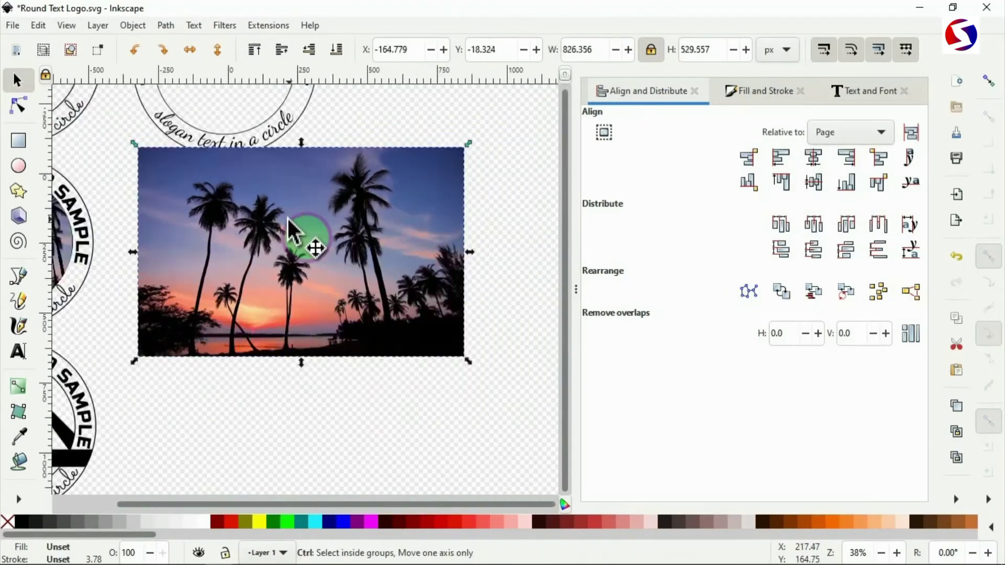
pyautogui.moveTo(290, 230); pyautogui.dragTo(352, 274)
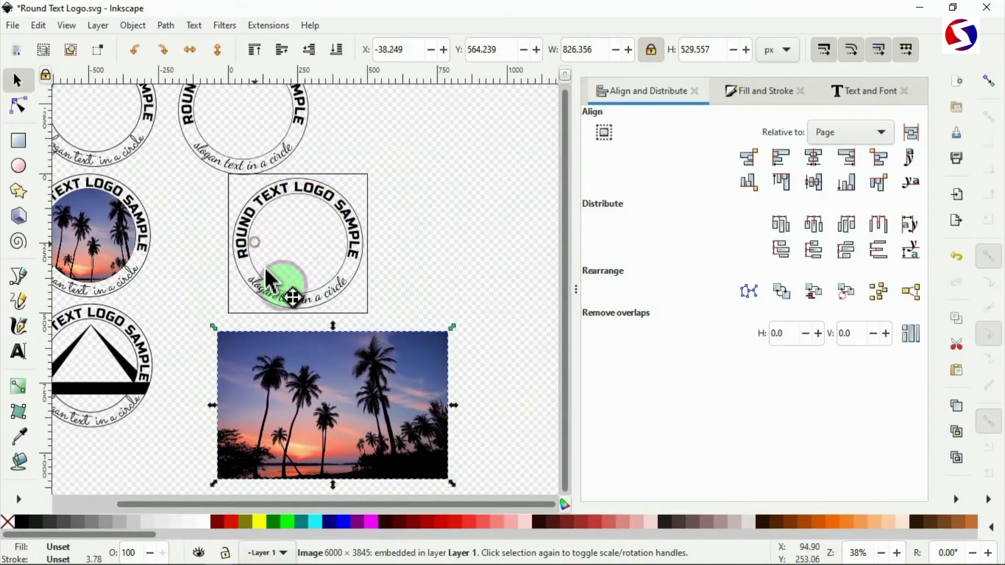
# Step: Ungroup the logo copy centred on the page and deselect its parts
pyautogui.moveTo(265, 269); pyautogui.dragTo(278, 292)
pyautogui.hotkey('ctrl', 'z')
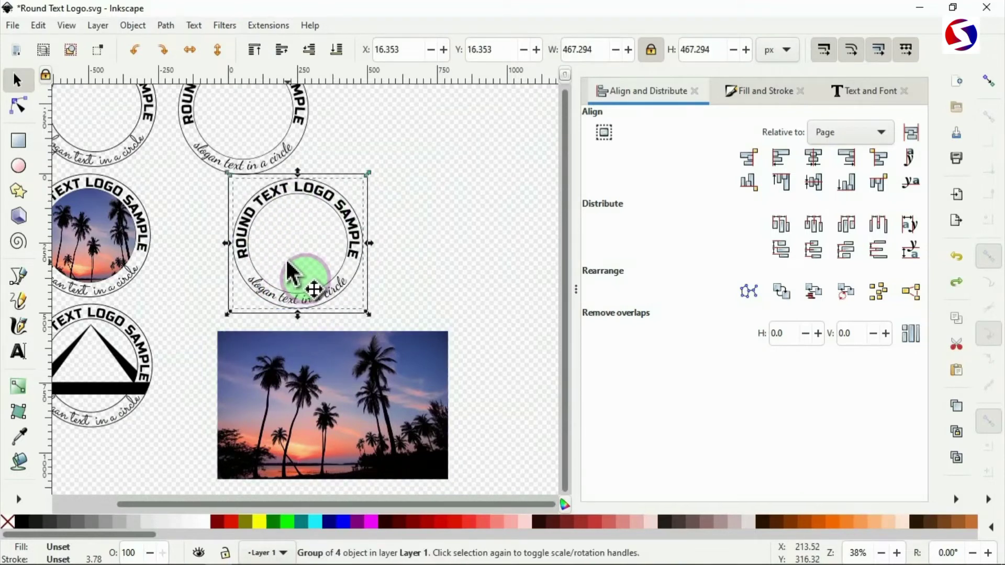
pyautogui.click(418, 240)
pyautogui.click(343, 263)
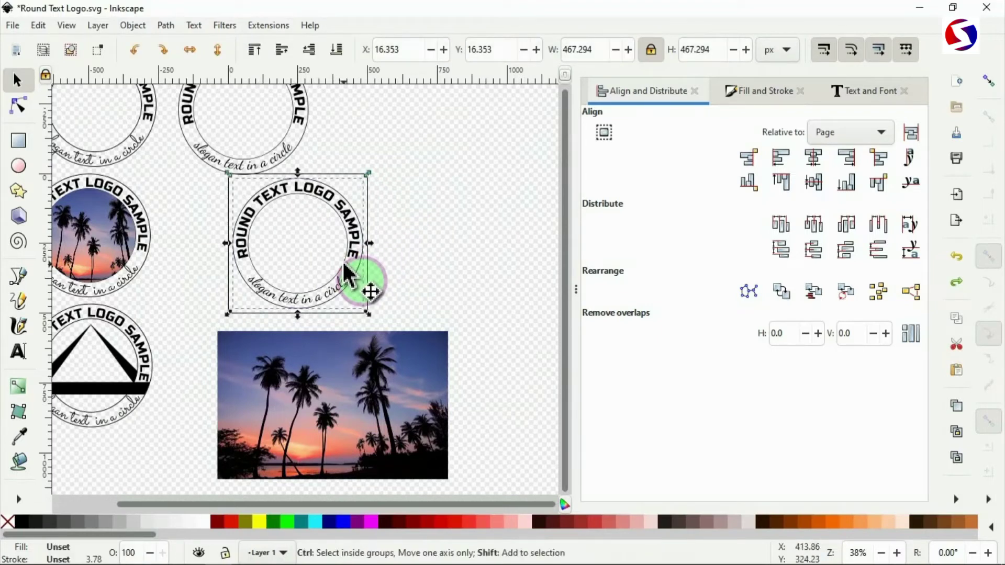
pyautogui.hotkey('ctrl', 'shift', 'g')
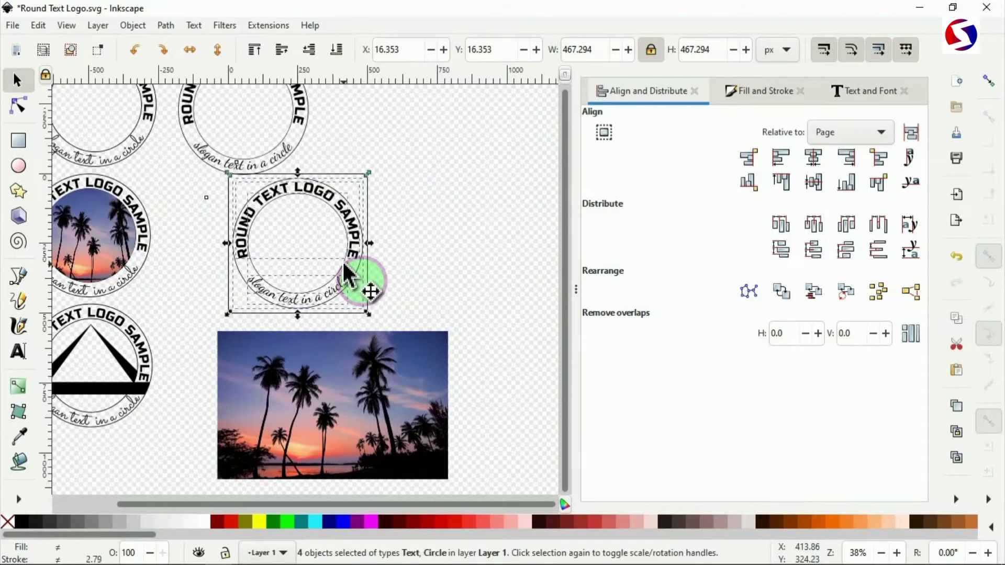
pyautogui.click(500, 259)
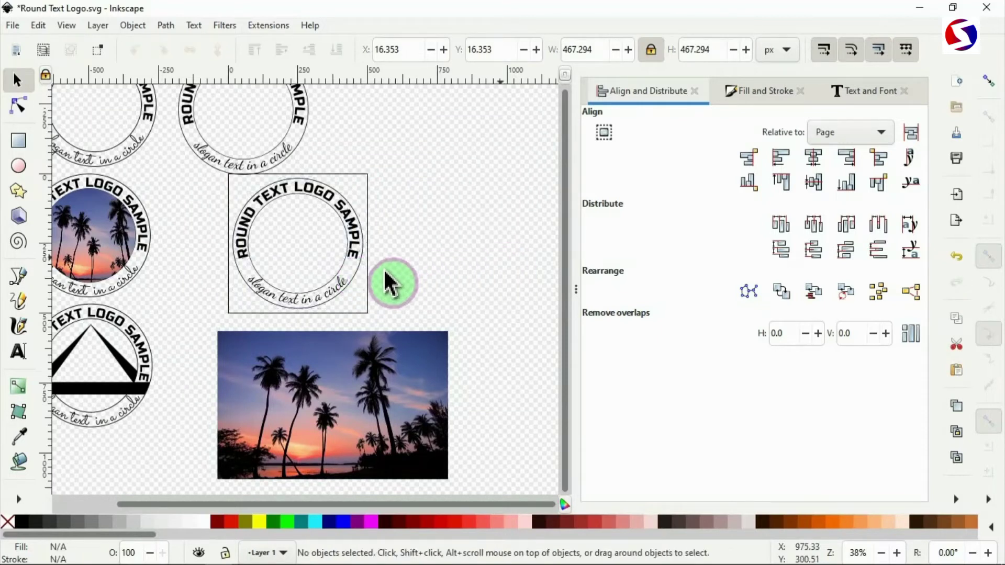
# Step: Duplicate the inner circle of the ungrouped logo and move the copy onto the palm tree photo
pyautogui.click(343, 262)
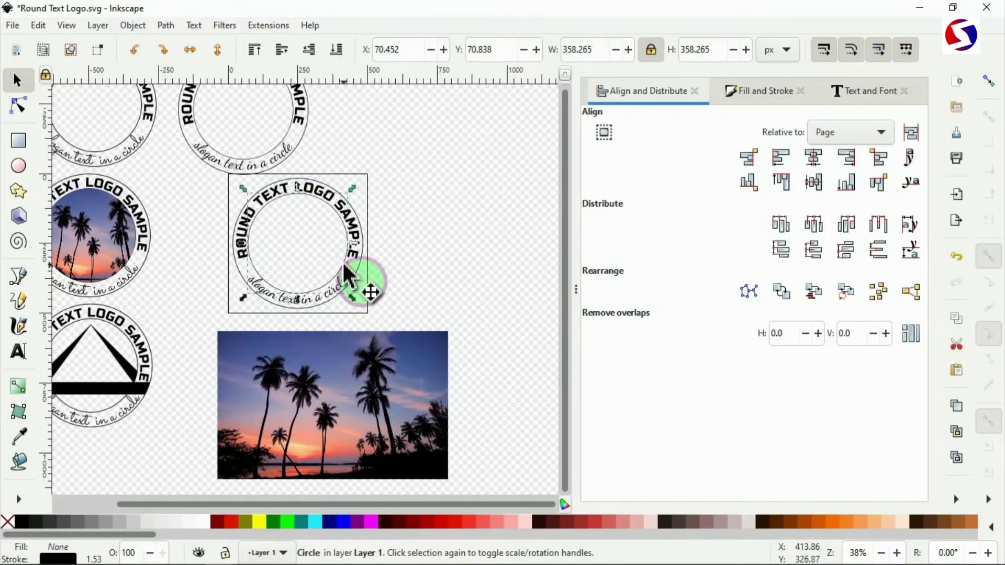
pyautogui.keyDown('ctrl'); pyautogui.click(344, 265); pyautogui.keyUp('ctrl')
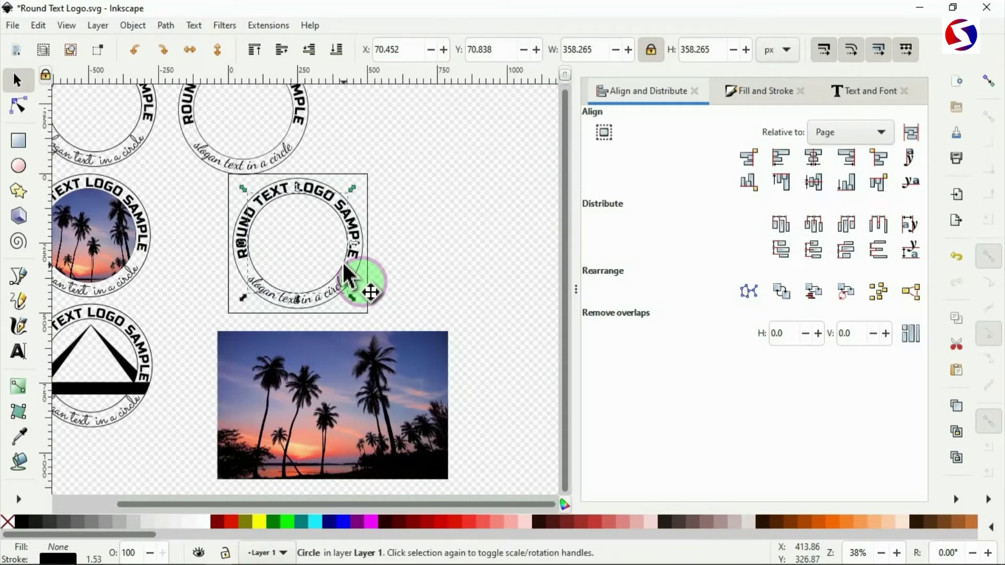
pyautogui.moveTo(343, 265); pyautogui.dragTo(381, 422)
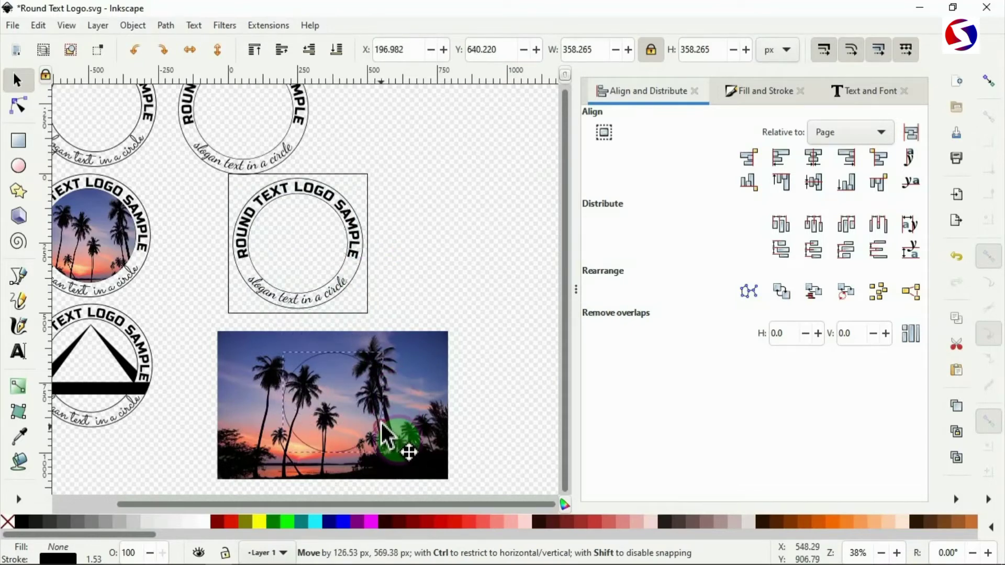
# Step: Fill the circle copy with yellow at 57.3% opacity and reposition it over the palms in the photo's lower left
pyautogui.scroll(-3, 450, 350)
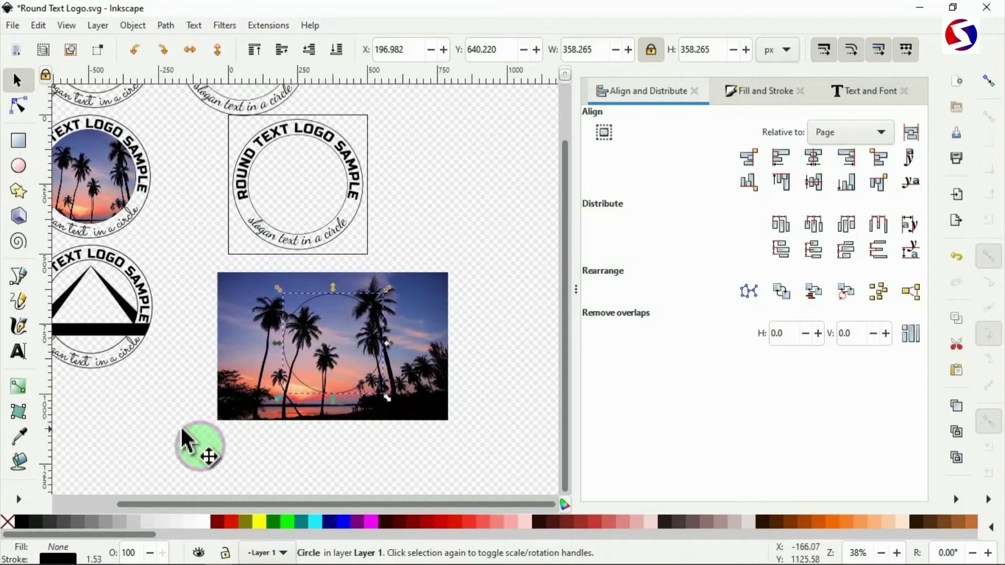
pyautogui.click(259, 522)
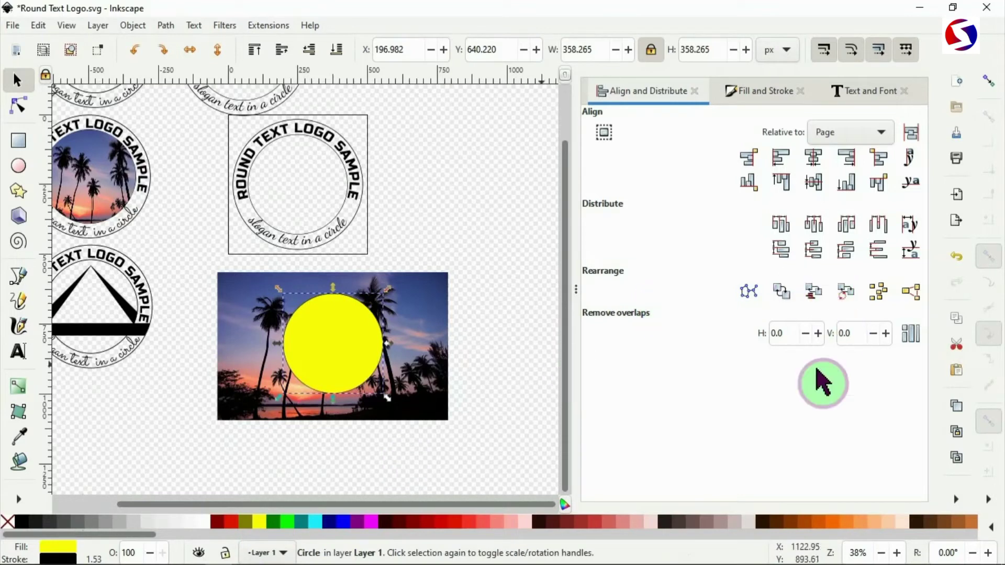
pyautogui.click(759, 102)
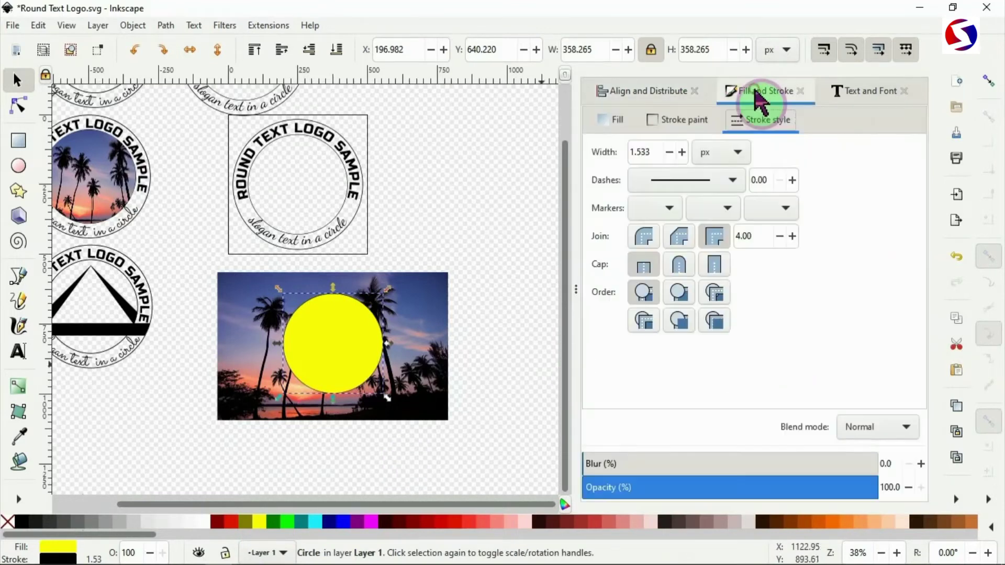
pyautogui.click(752, 488)
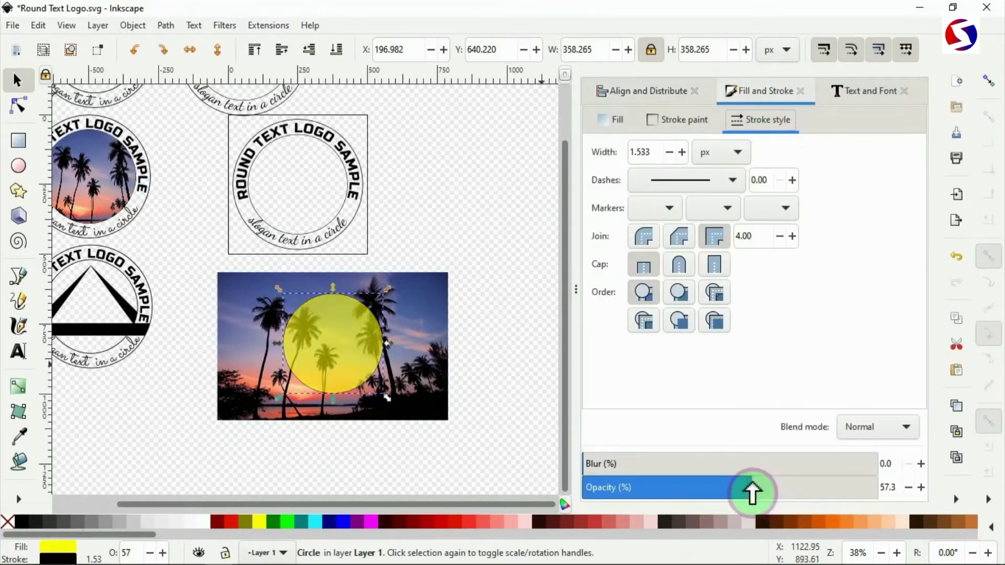
pyautogui.moveTo(350, 340); pyautogui.dragTo(296, 380)
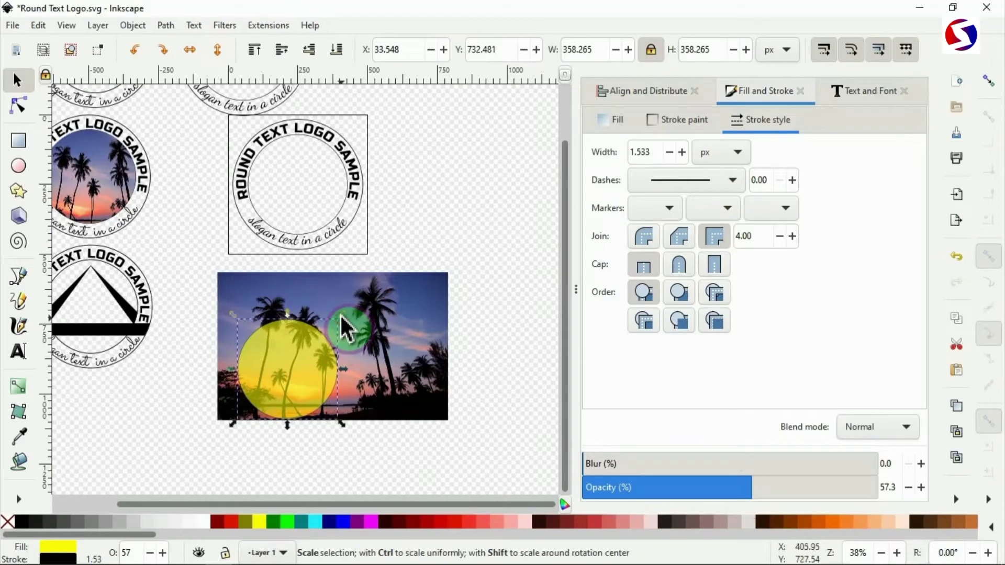
# Step: Enlarge the yellow circle proportionally to about 519 px and position it over the palms, within the photo's height
pyautogui.moveTo(342, 315); pyautogui.dragTo(404, 270)
pyautogui.scroll(1, 433, 340)
pyautogui.moveTo(287, 346); pyautogui.dragTo(291, 346)
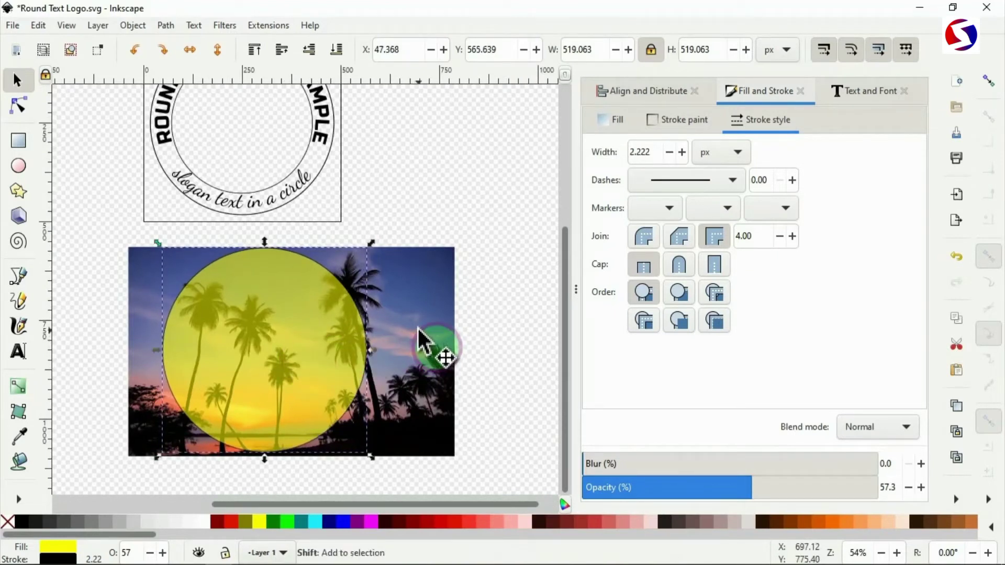
# Step: Clip the palm tree photo to the yellow circle
pyautogui.keyDown('shift'); pyautogui.click(419, 329); pyautogui.keyUp('shift')
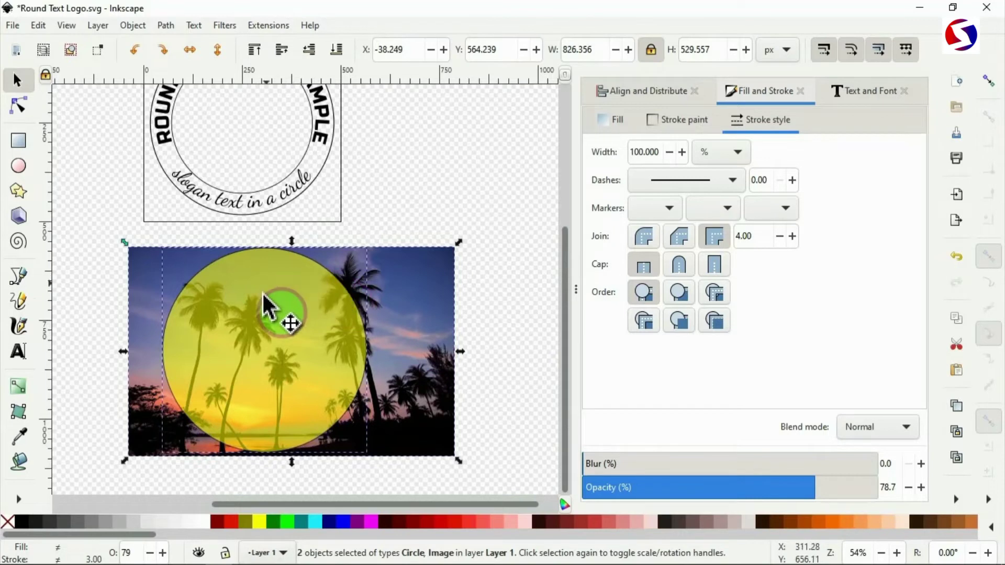
pyautogui.click(133, 28)
pyautogui.moveTo(142, 205)
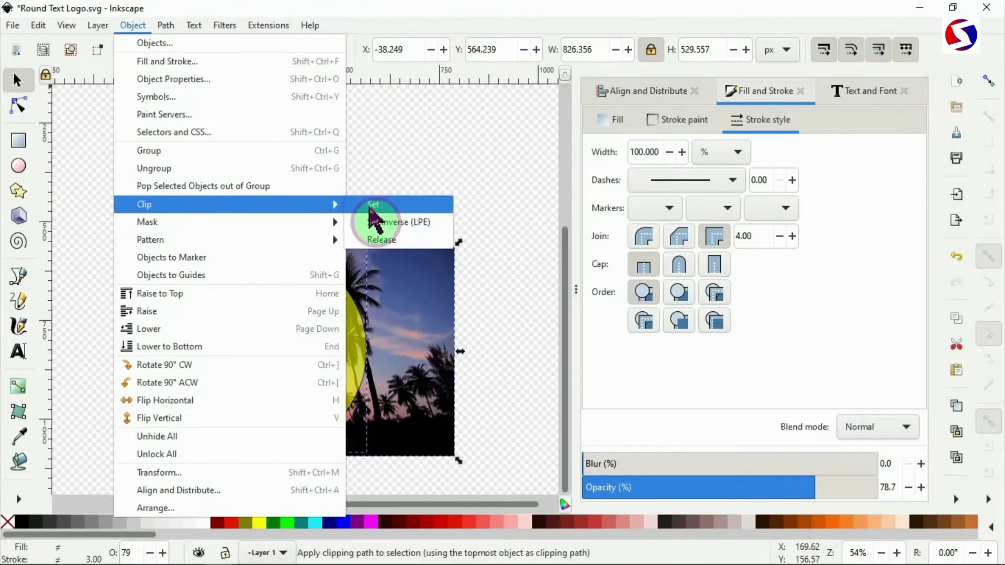
pyautogui.click(402, 209)
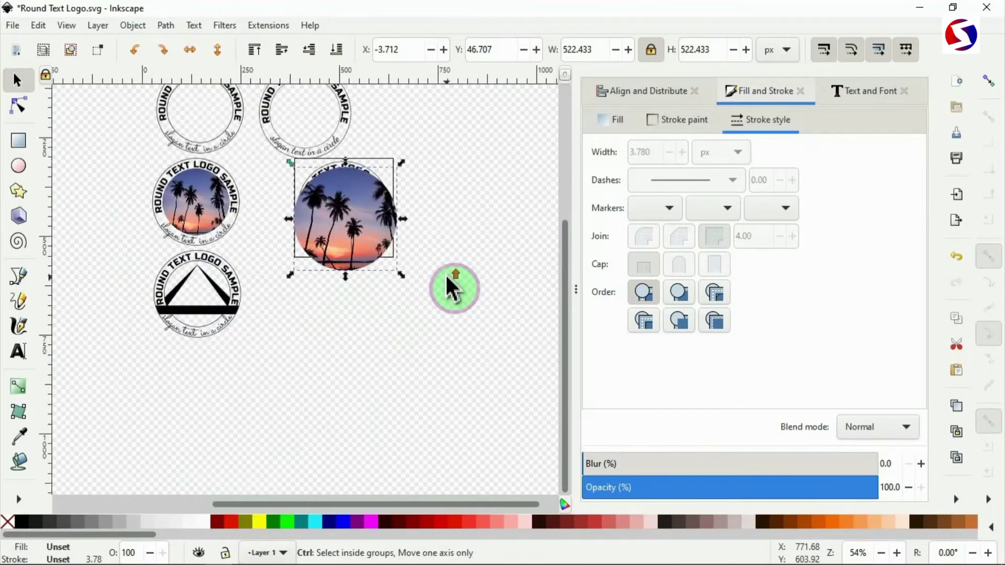
# Step: Centre the round palm photo on the page and scale it down proportionally to about 356 px to fit the logo's inner circle
pyautogui.scroll(4, 450, 287)
pyautogui.hscroll(-6, 451, 288)
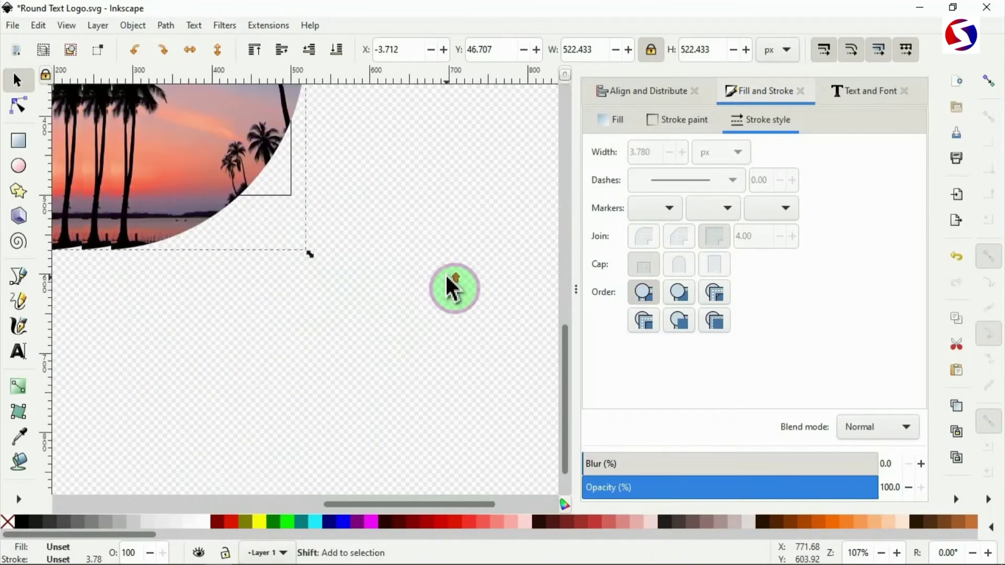
pyautogui.scroll(8, 450, 287)
pyautogui.hscroll(-3, 451, 287)
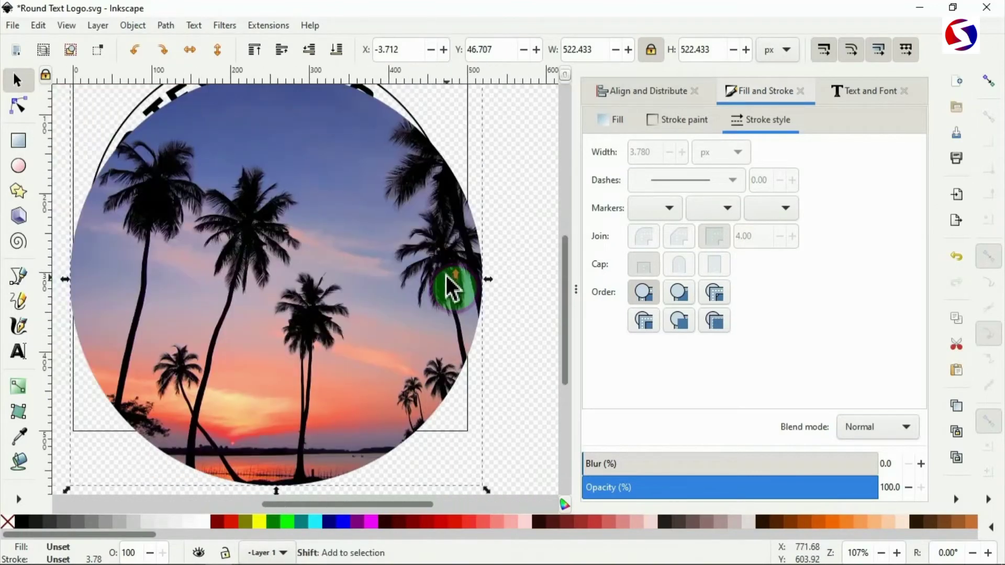
pyautogui.scroll(3, 450, 287)
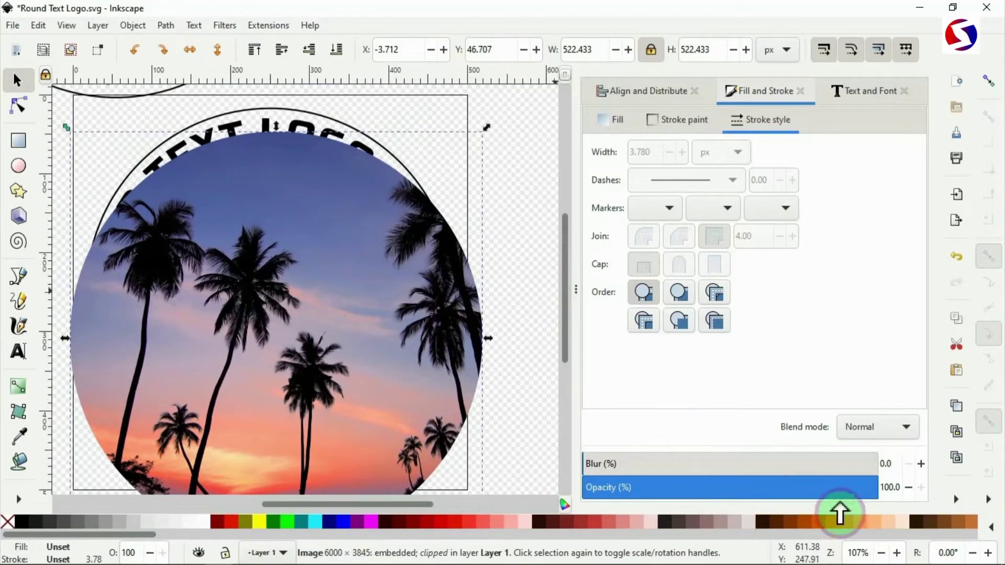
pyautogui.click(881, 553)
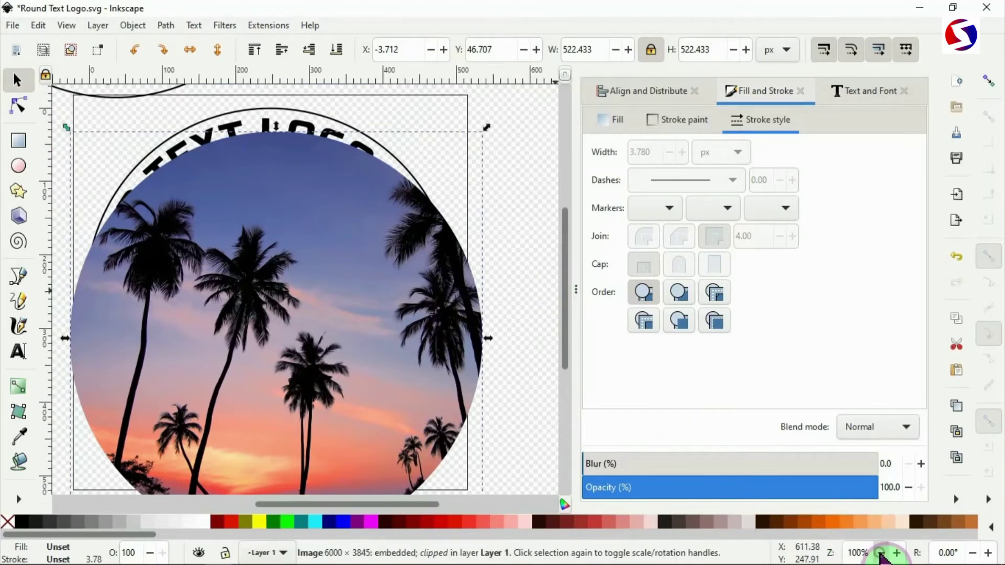
pyautogui.click(881, 553)
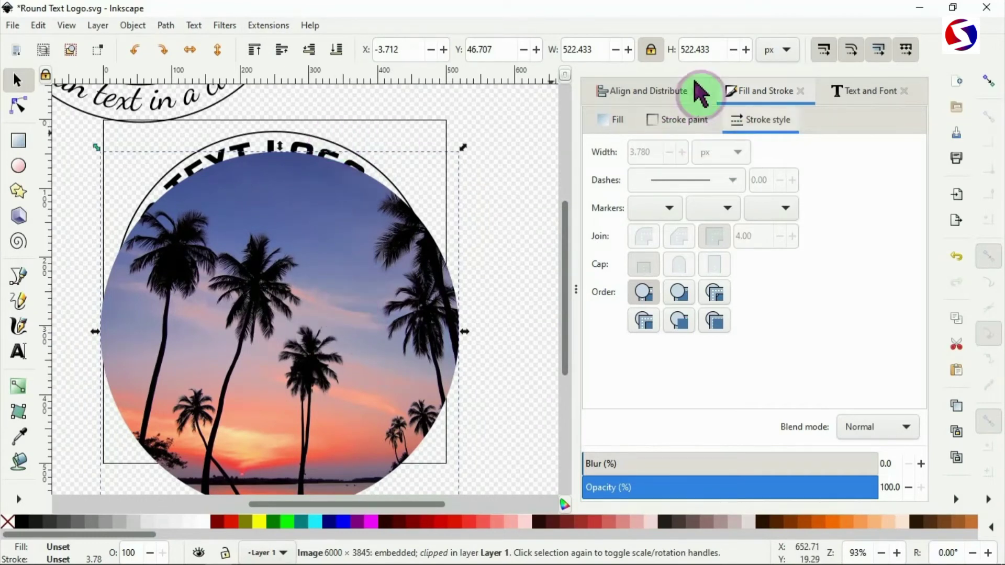
pyautogui.click(646, 94)
pyautogui.click(812, 159)
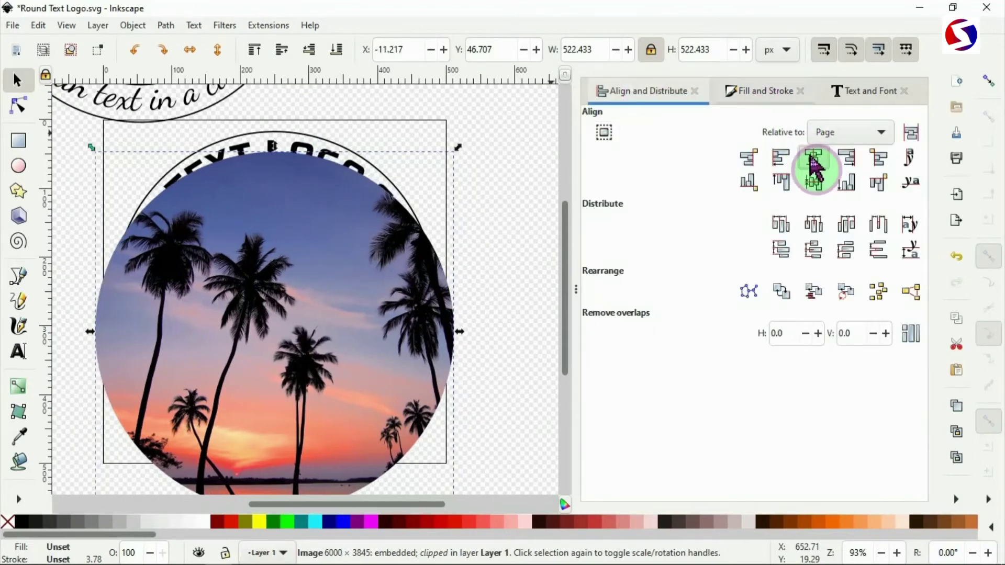
pyautogui.moveTo(457, 148); pyautogui.dragTo(404, 431)
pyautogui.moveTo(146, 433); pyautogui.dragTo(145, 430)
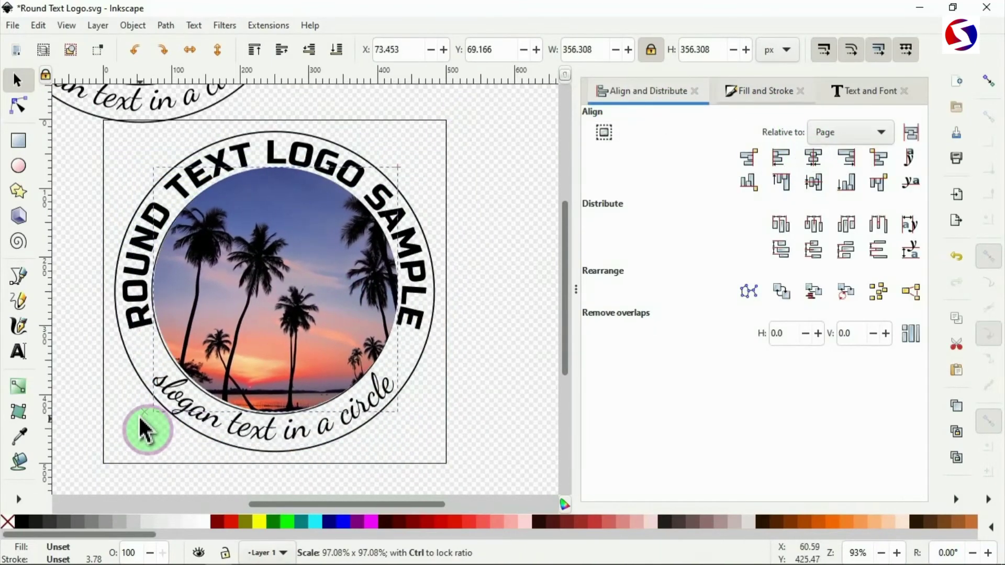
pyautogui.click(814, 168)
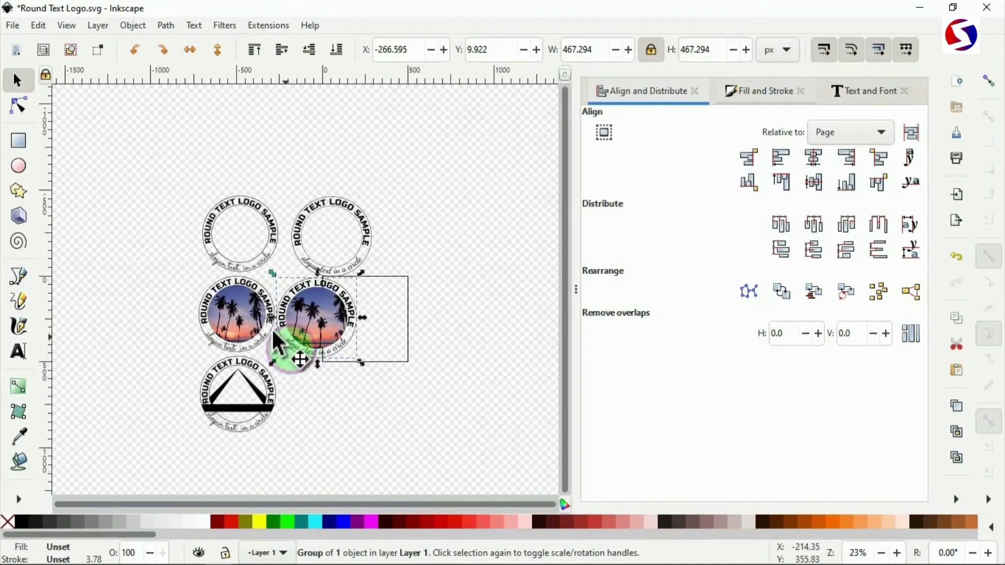
# Step: Move the two palm photo logos, the two plain logos and the triangle logo away from the page to clear it
pyautogui.keyDown('shift'); pyautogui.click(238, 314); pyautogui.keyUp('shift')
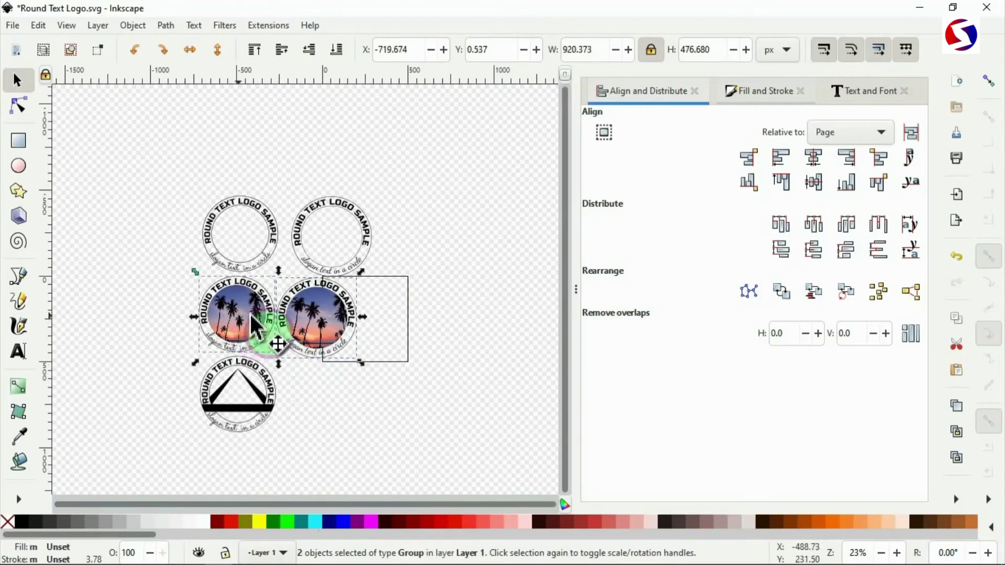
pyautogui.moveTo(251, 315); pyautogui.dragTo(192, 311)
pyautogui.click(245, 254)
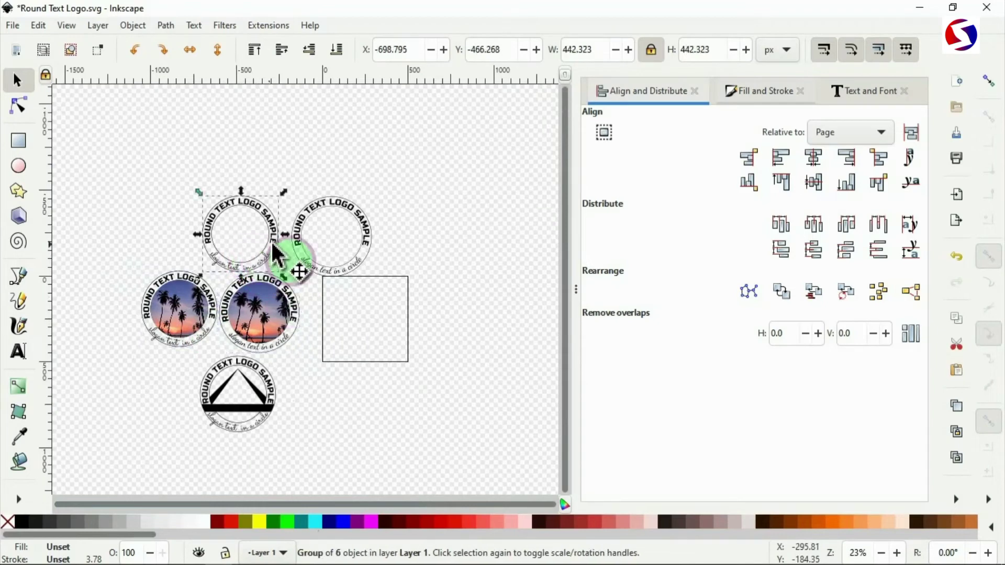
pyautogui.keyDown('shift'); pyautogui.click(341, 250); pyautogui.keyUp('shift')
pyautogui.moveTo(332, 251); pyautogui.dragTo(264, 224)
pyautogui.click(238, 414)
pyautogui.moveTo(231, 413); pyautogui.dragTo(159, 400)
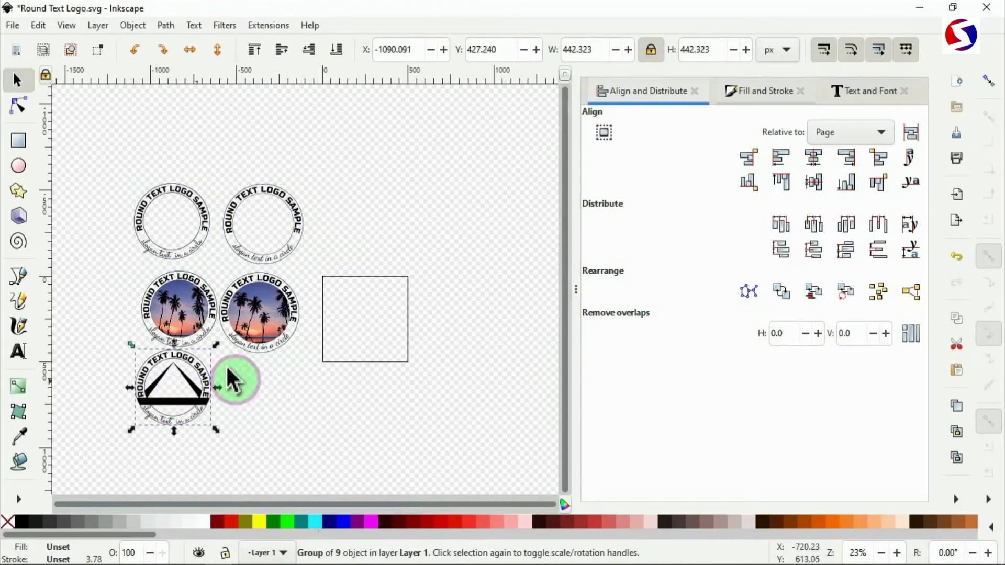
# Step: Duplicate the plain logo nearest the page and centre the copy on the page
pyautogui.click(276, 242)
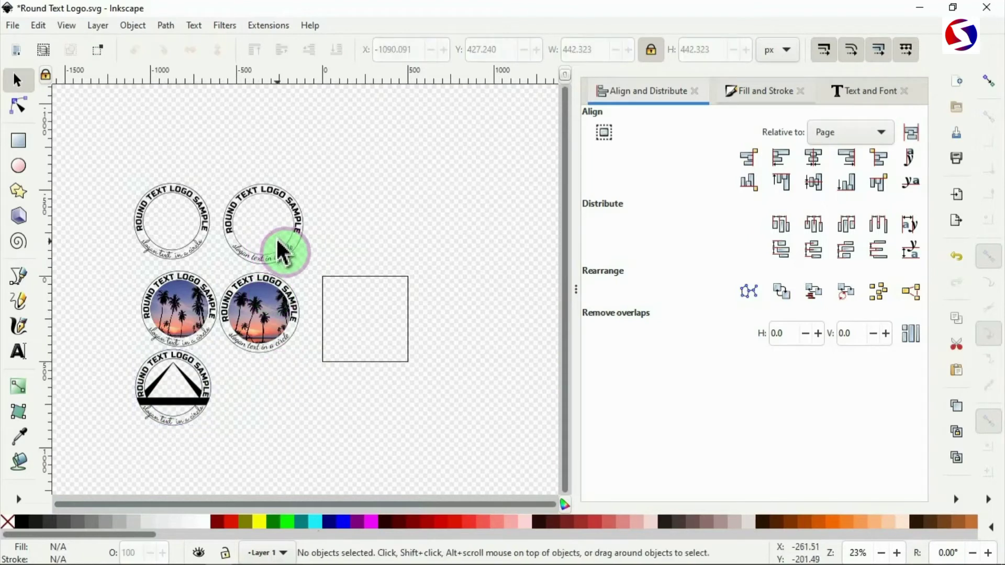
pyautogui.click(292, 252)
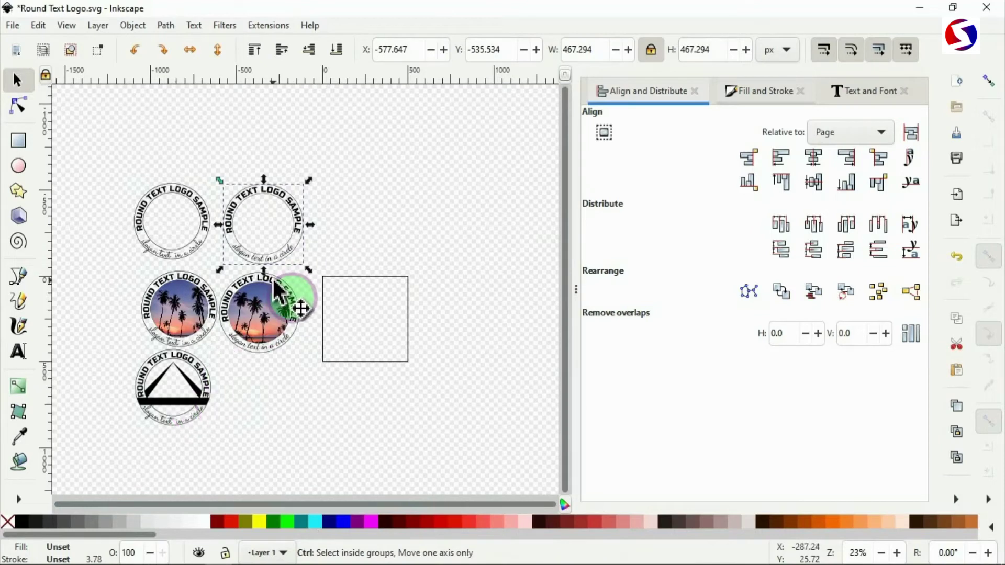
pyautogui.moveTo(263, 230); pyautogui.dragTo(360, 247)
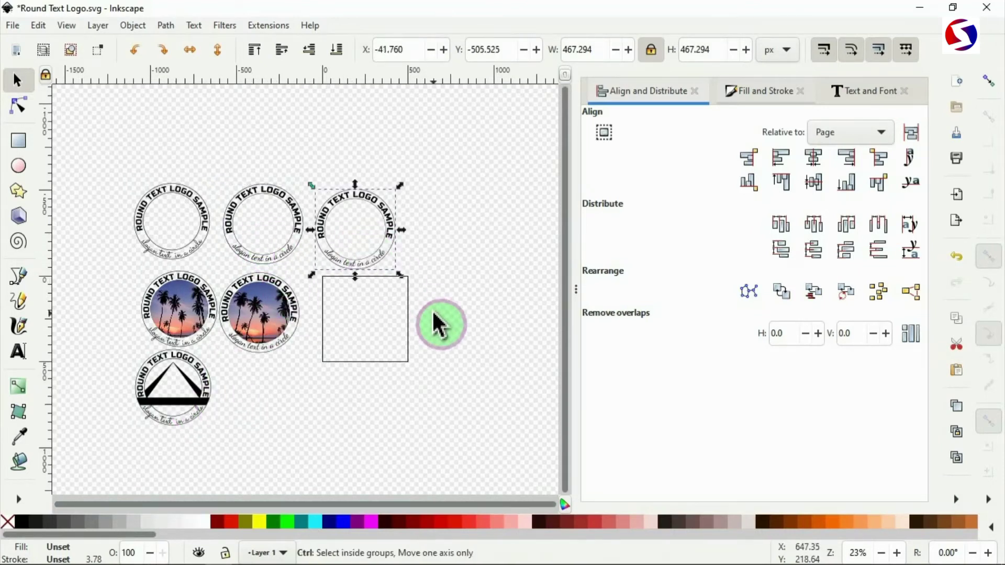
pyautogui.scroll(2, 433, 313)
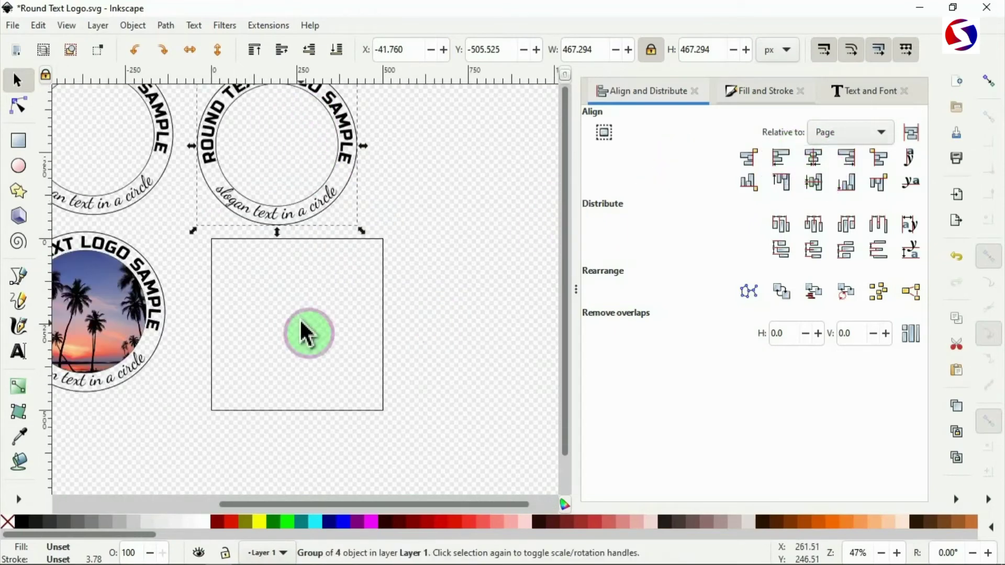
pyautogui.click(814, 158)
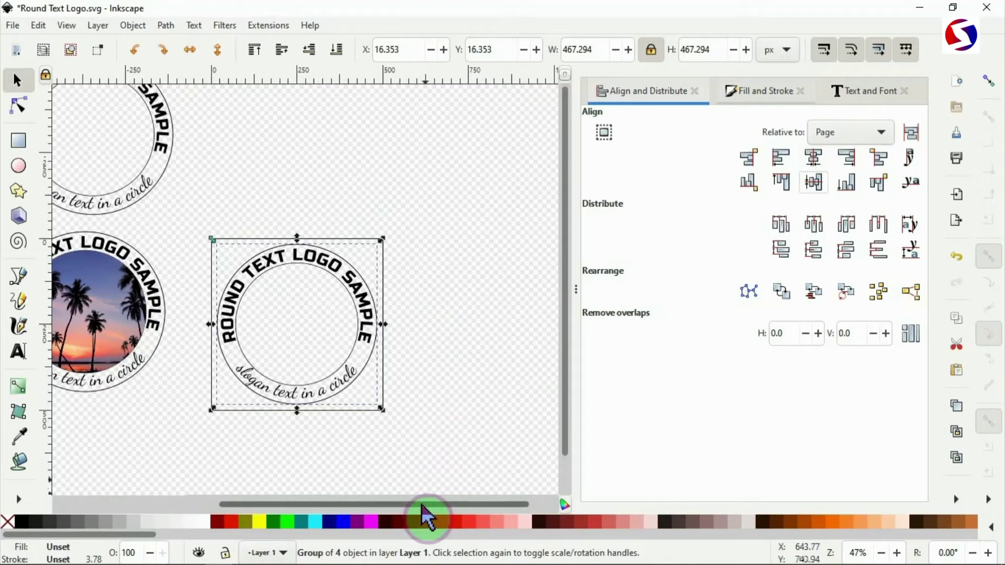
# Step: Ungroup the plain logo copy centred on the page and deselect its parts
pyautogui.moveTo(422, 504); pyautogui.dragTo(408, 504)
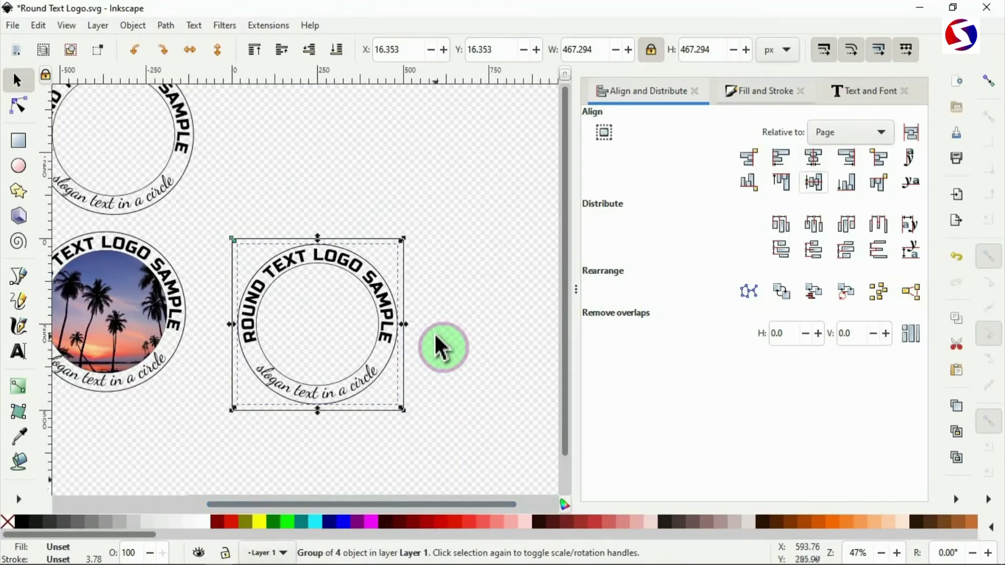
pyautogui.hotkey('ctrl', 'shift', 'g')
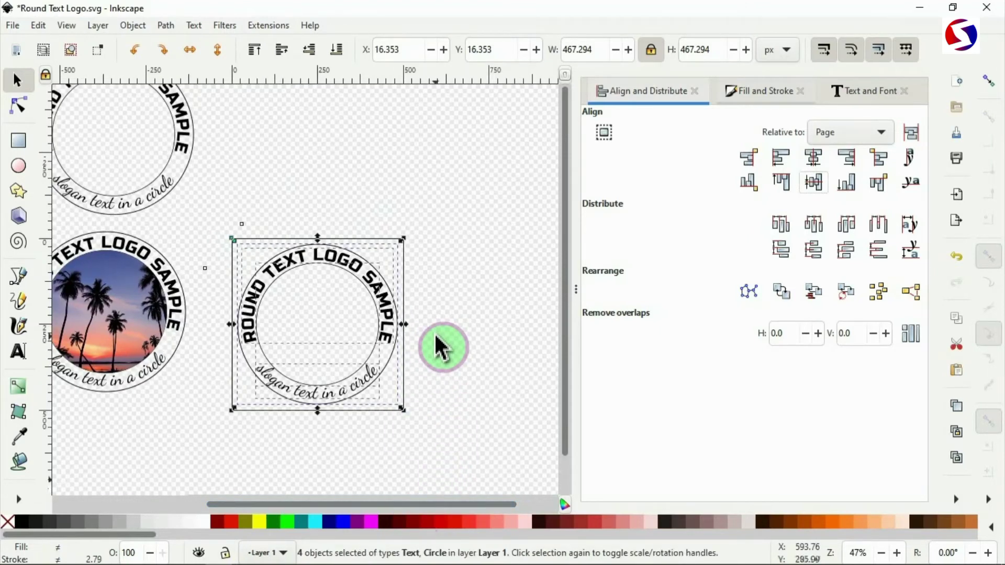
pyautogui.press('5')
pyautogui.press('Escape')
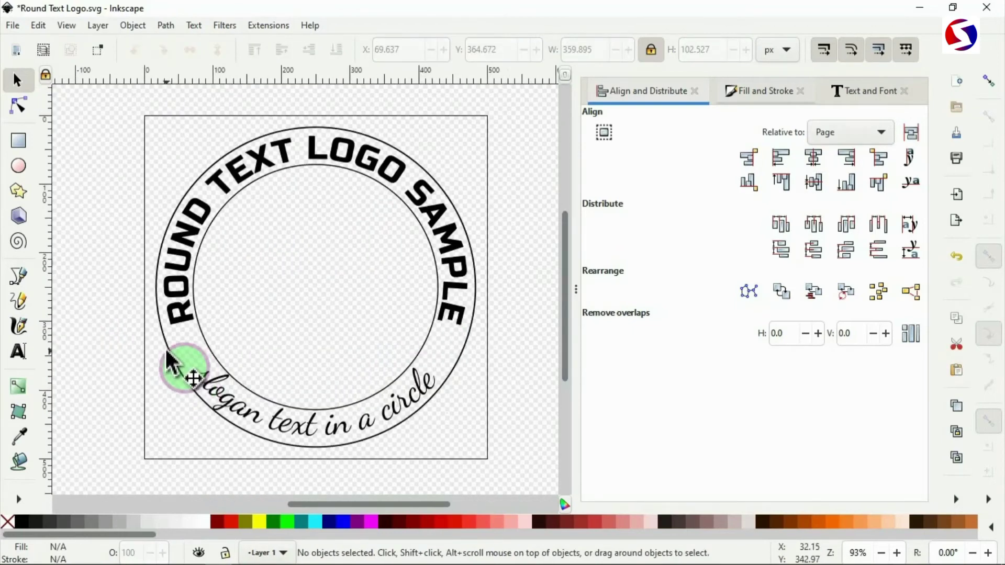
# Step: Draw a rectangle about 544 × 58 px across the logo, between the ends of the title and the slogan
pyautogui.click(19, 143)
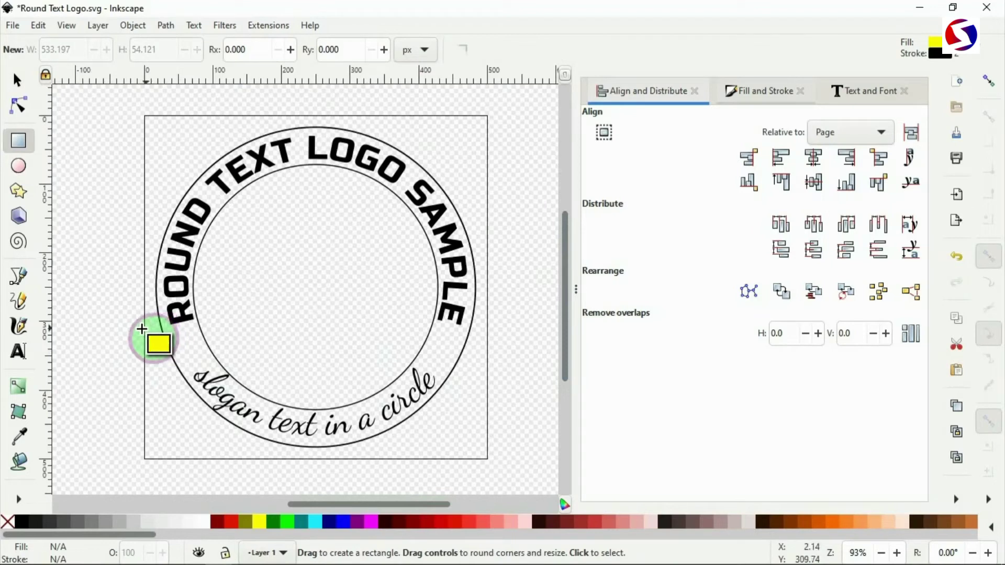
pyautogui.moveTo(141, 328); pyautogui.dragTo(513, 365)
pyautogui.press('s')
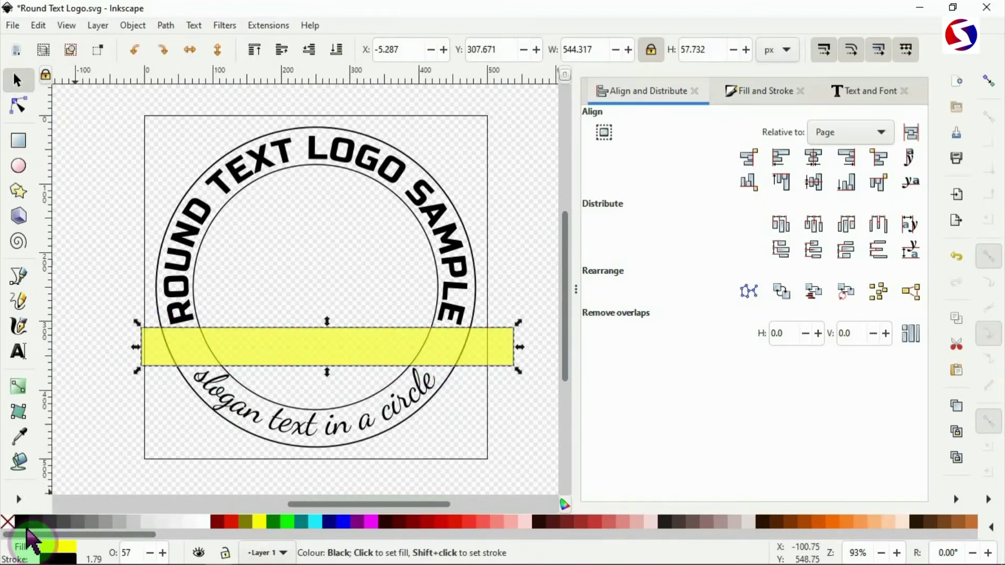
# Step: Fill the rectangle across the logo with black and set its opacity to 100%
pyautogui.click(23, 534)
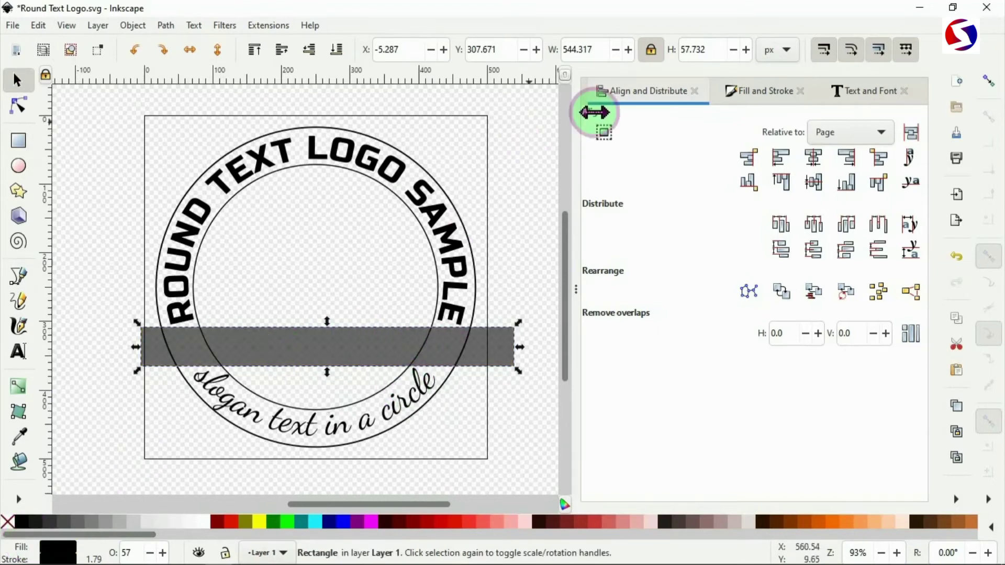
pyautogui.click(765, 93)
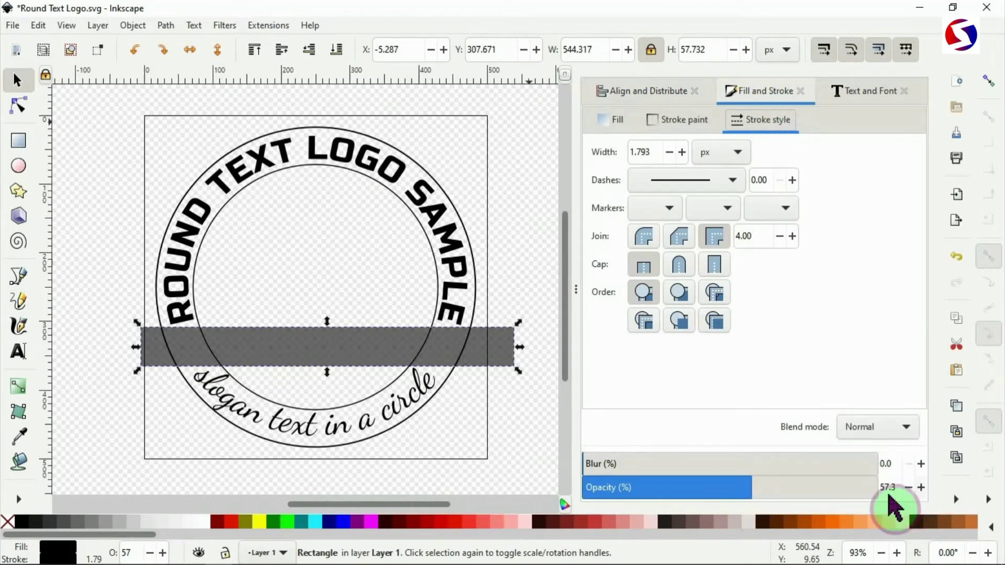
pyautogui.click(848, 492)
pyautogui.moveTo(869, 492); pyautogui.dragTo(916, 491)
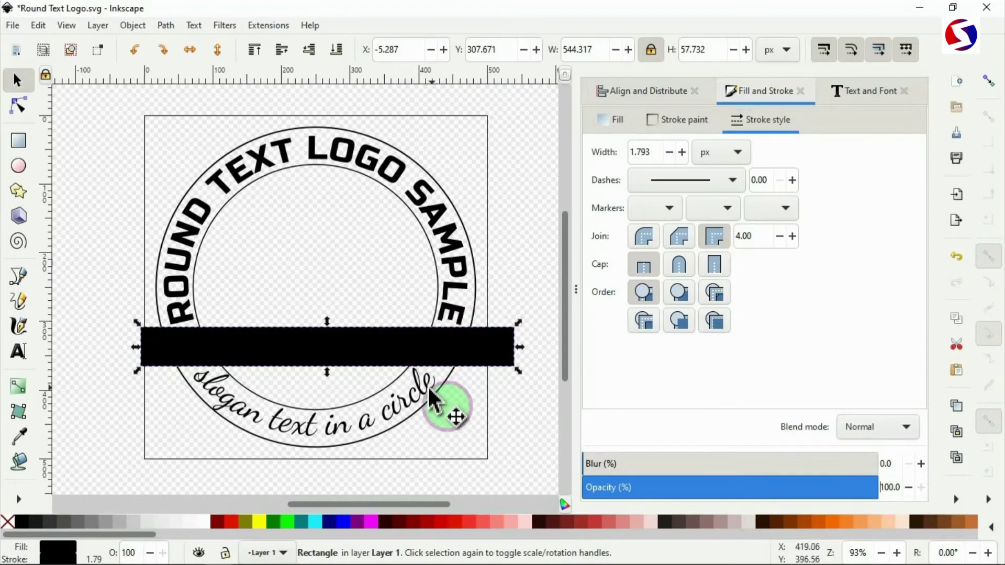
# Step: Duplicate the logo's outer circle and pull the copy off to the side
pyautogui.click(445, 378)
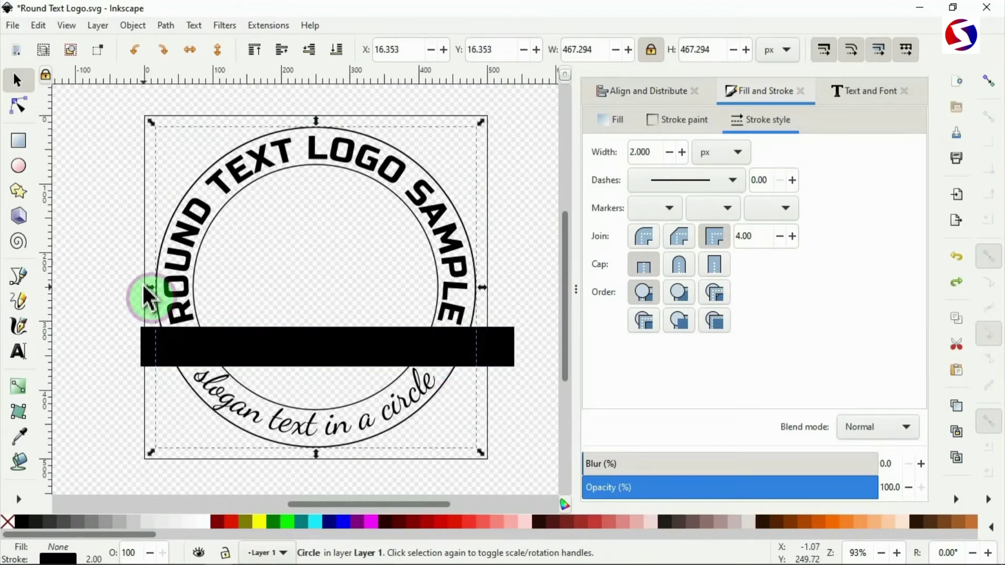
pyautogui.hotkey('ctrl', 'd')
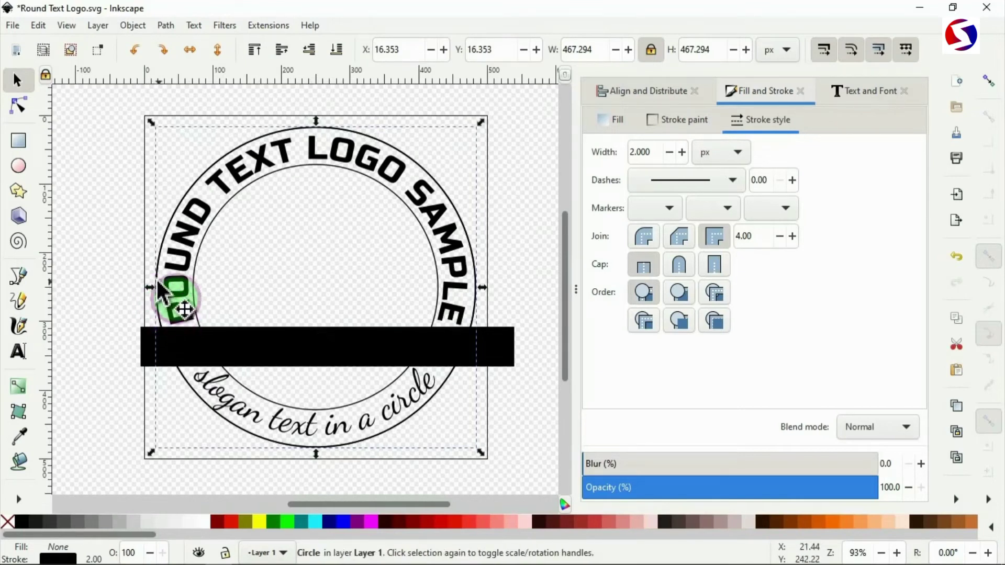
pyautogui.moveTo(156, 283); pyautogui.dragTo(246, 299)
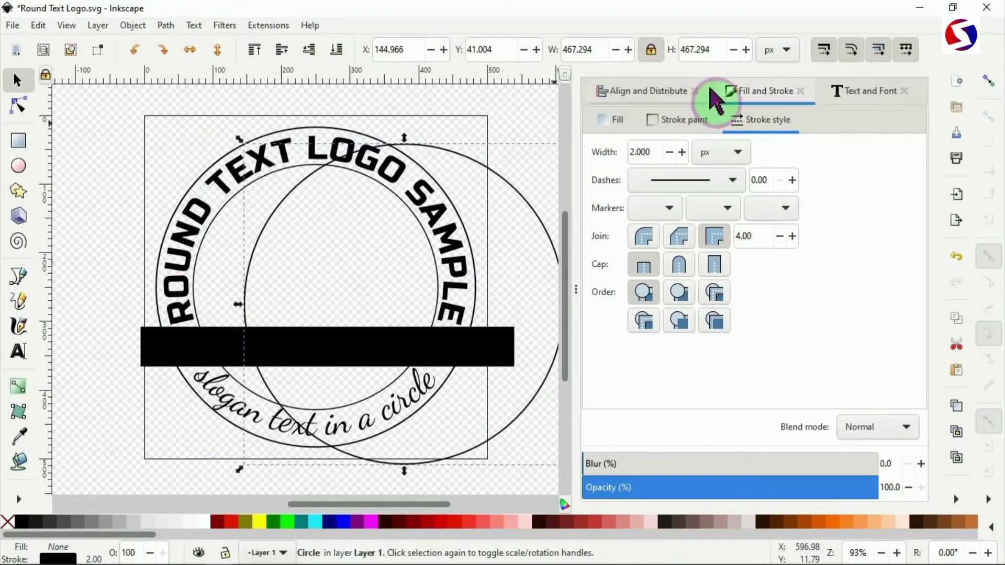
# Step: Centre the outer circle copy on the page both ways and select it together with the black rectangle
pyautogui.click(640, 94)
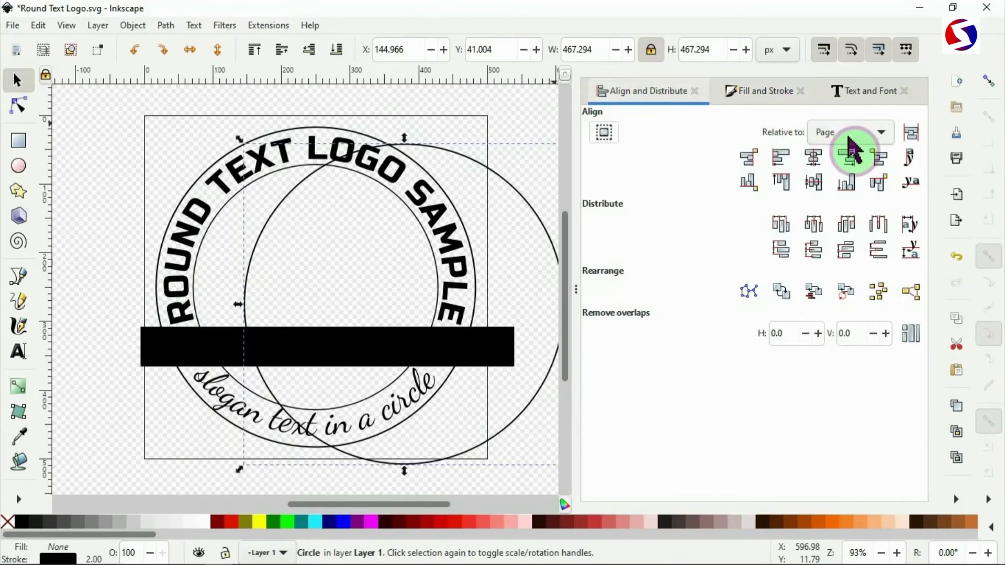
pyautogui.click(814, 158)
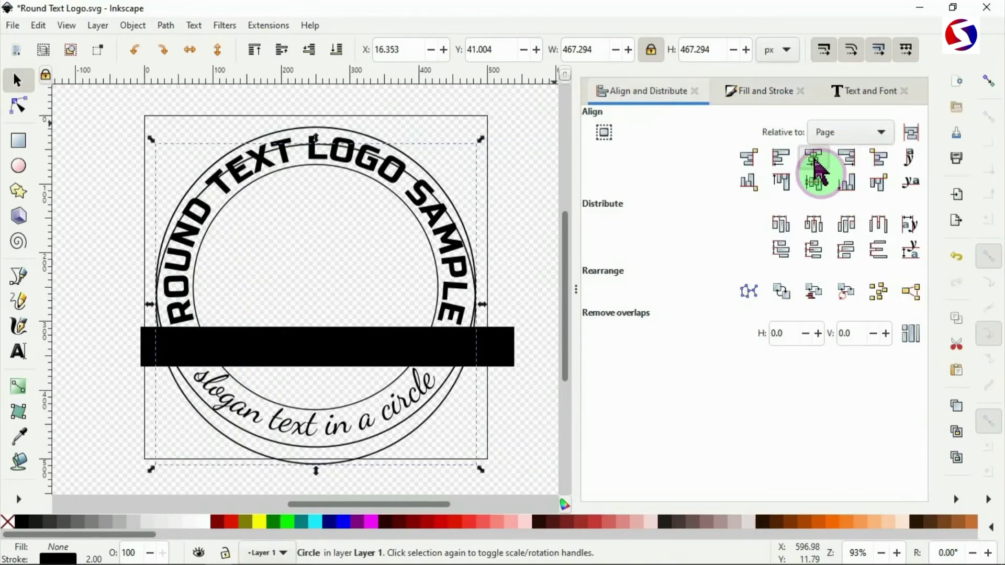
pyautogui.click(814, 184)
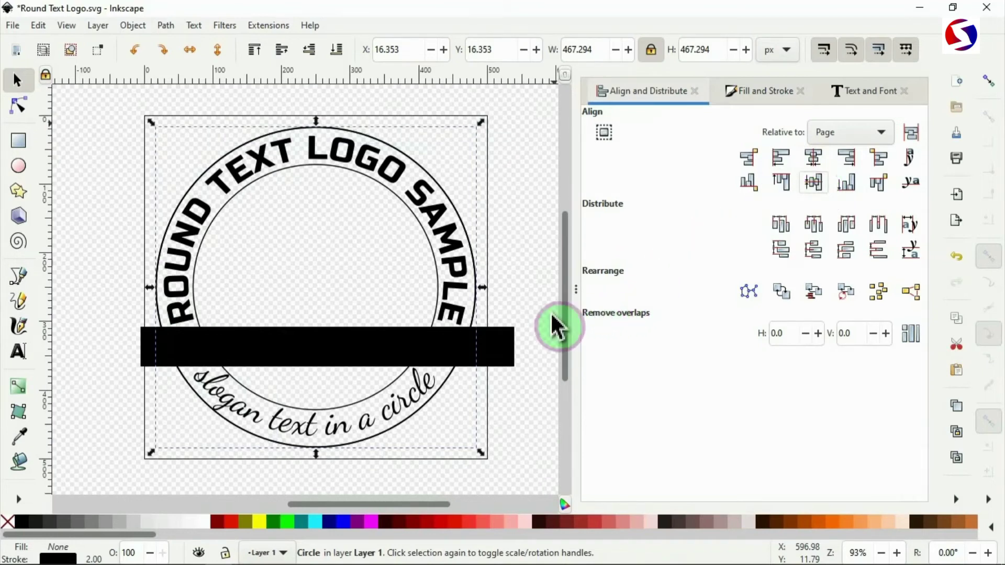
pyautogui.keyDown('shift'); pyautogui.click(501, 342); pyautogui.keyUp('shift')
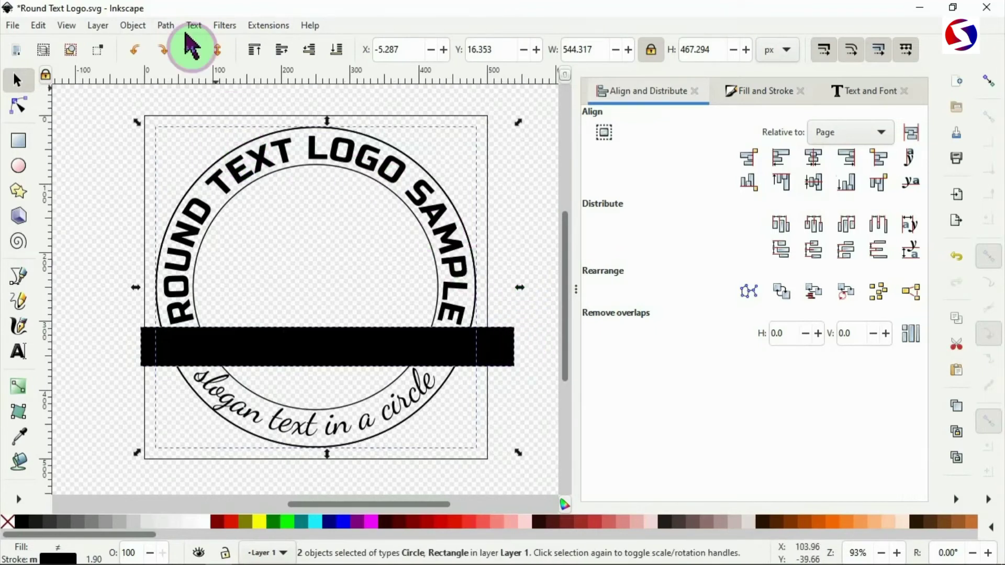
# Step: Clip the black rectangle to the outer circle copy so the bar ends at the logo's outer edge, and clear the selection
pyautogui.click(137, 26)
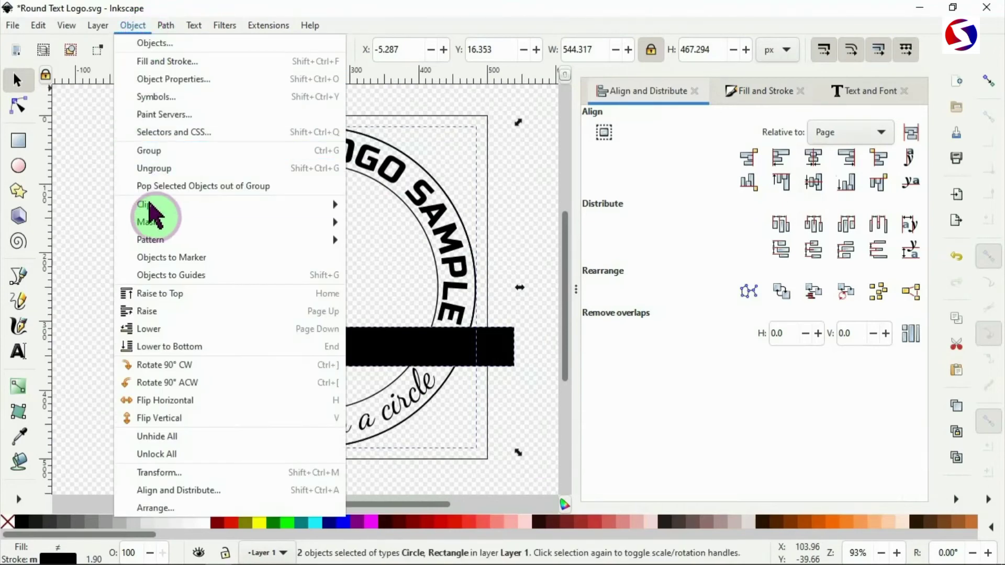
pyautogui.moveTo(148, 206)
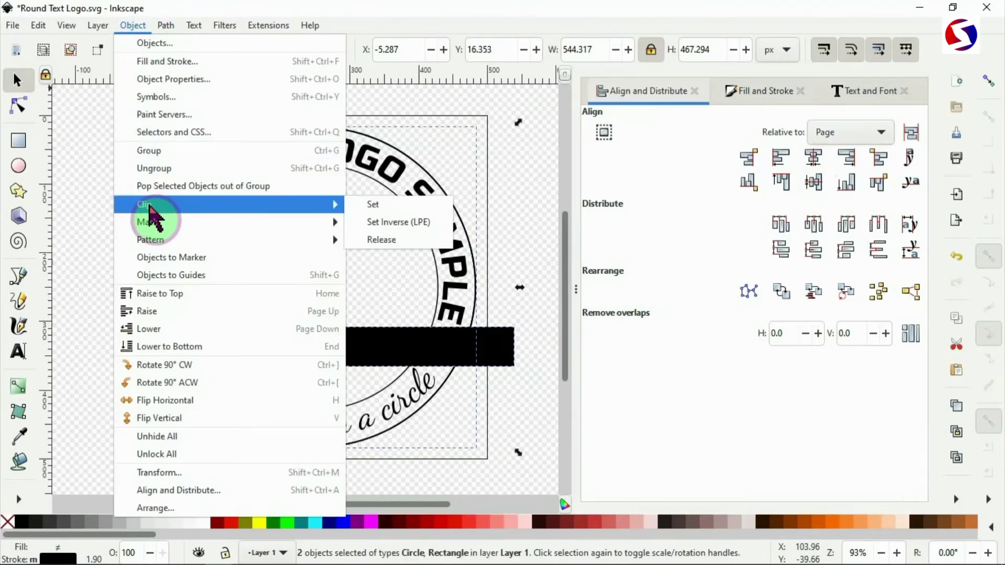
pyautogui.click(390, 210)
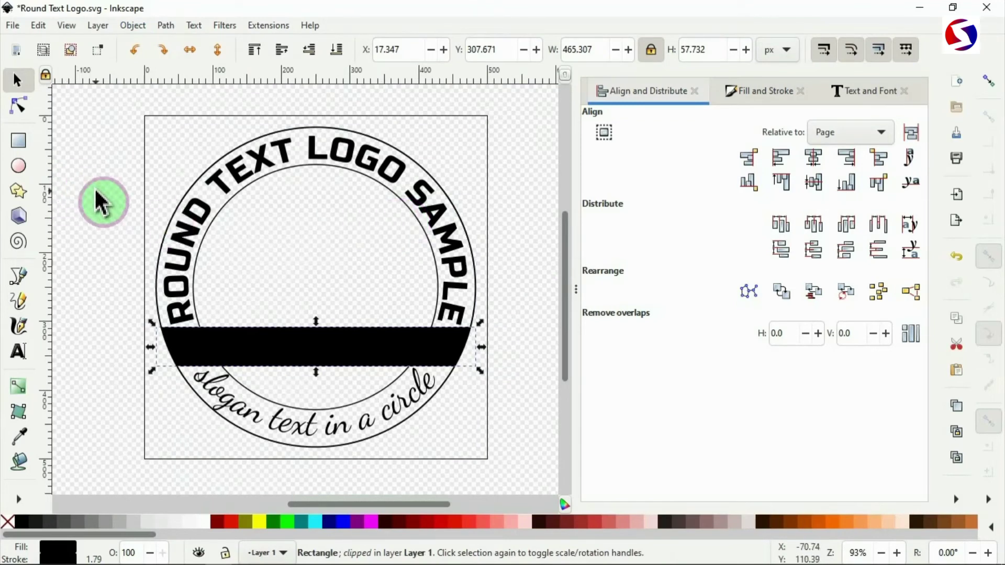
pyautogui.click(64, 282)
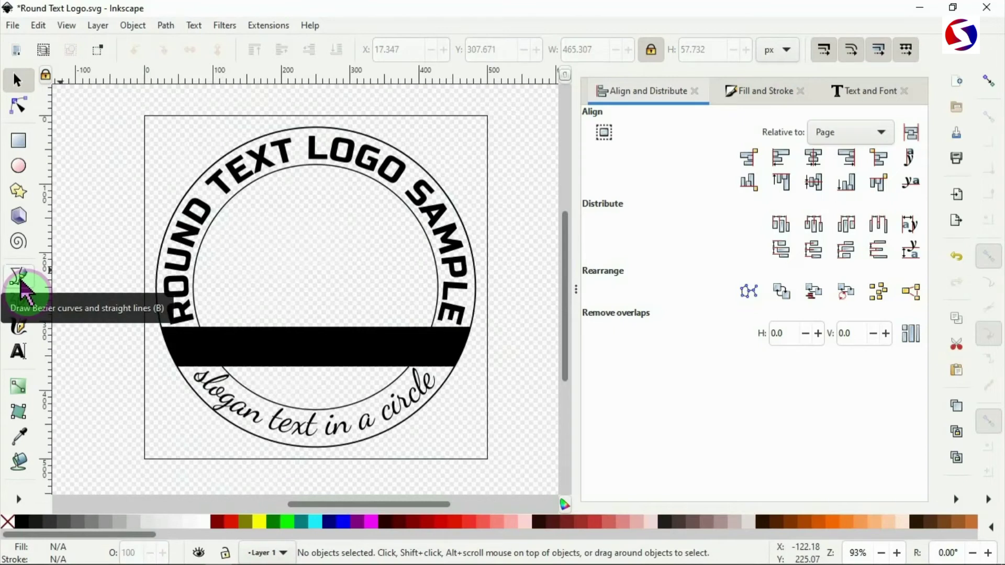
# Step: Draw a black-filled slanted triangle about 226 × 220 px, from the upper centre of the inner circle to the black bar's upper-left end
pyautogui.click(21, 283)
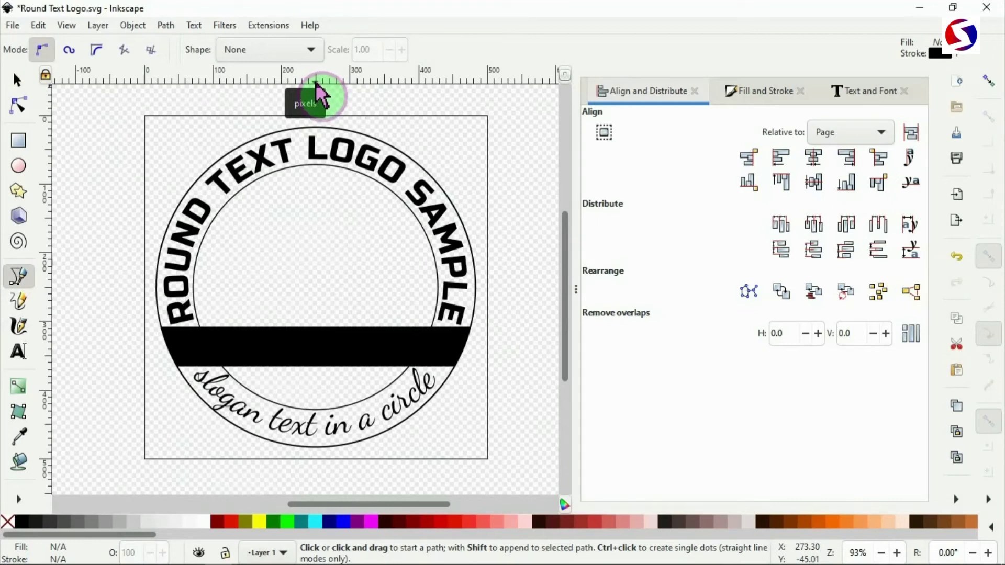
pyautogui.click(316, 185)
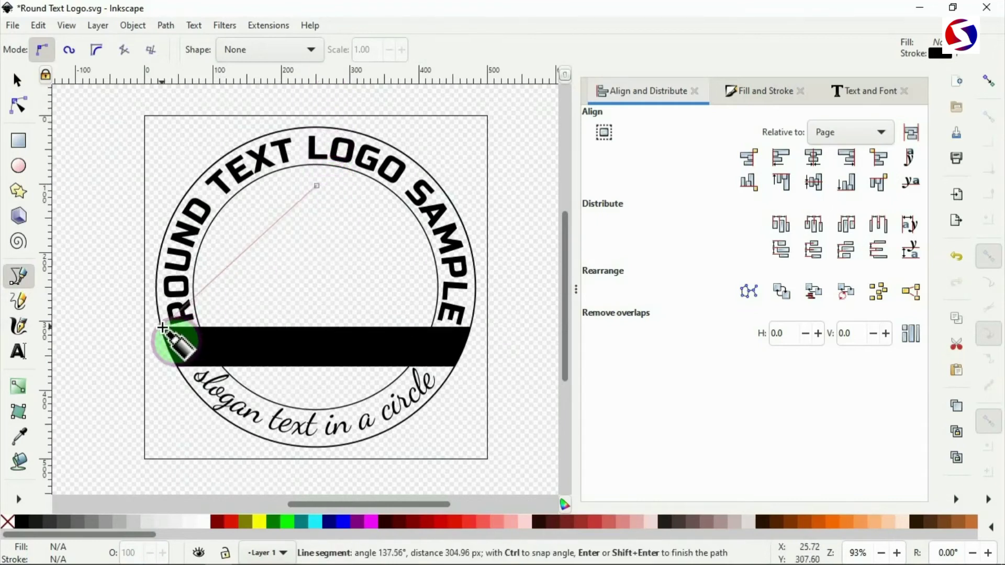
pyautogui.click(162, 328)
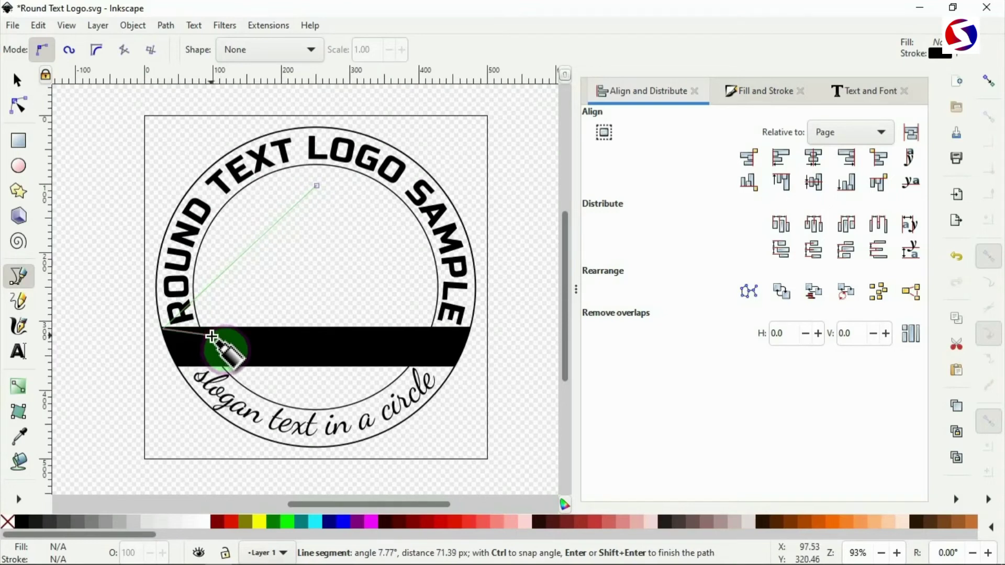
pyautogui.click(211, 335)
pyautogui.click(316, 186)
pyautogui.click(22, 521)
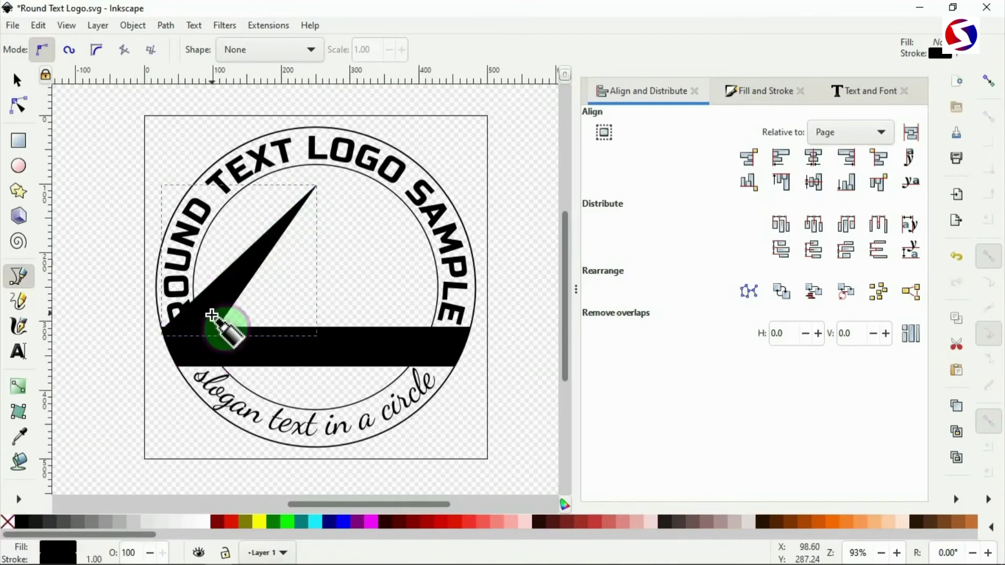
pyautogui.click(17, 81)
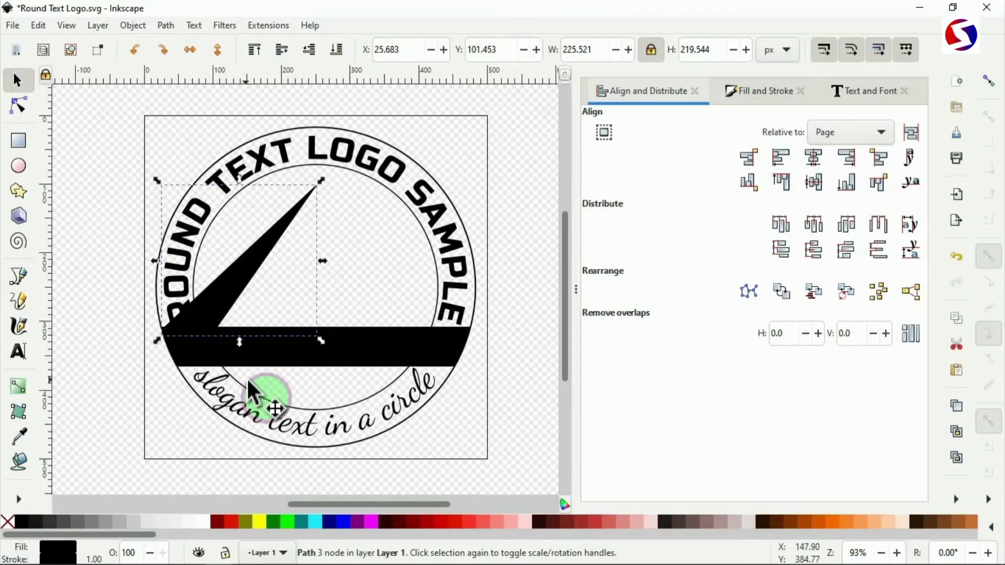
# Step: Duplicate the logo's inner circle and centre the copy on the page both horizontally and vertically
pyautogui.click(263, 404)
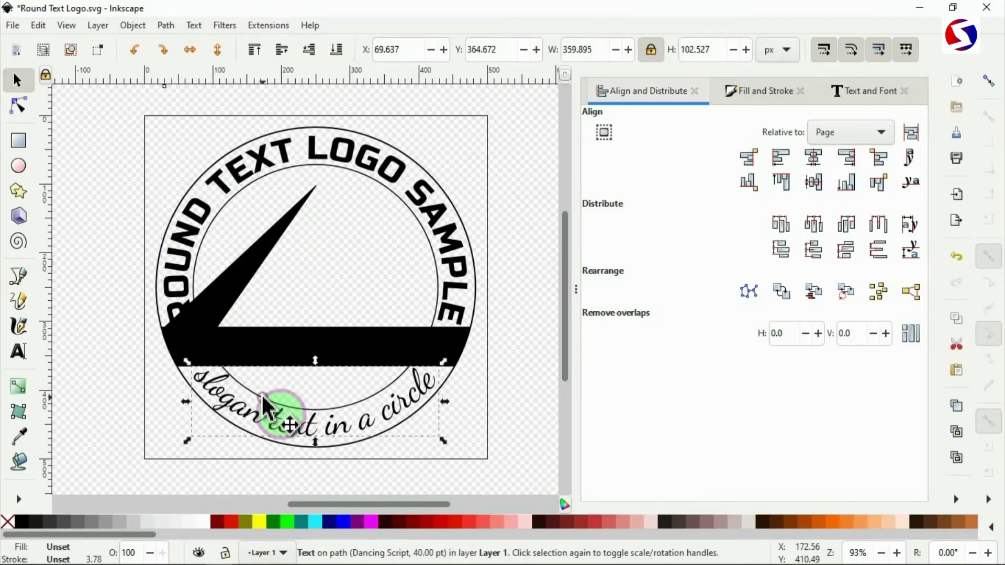
pyautogui.click(437, 314)
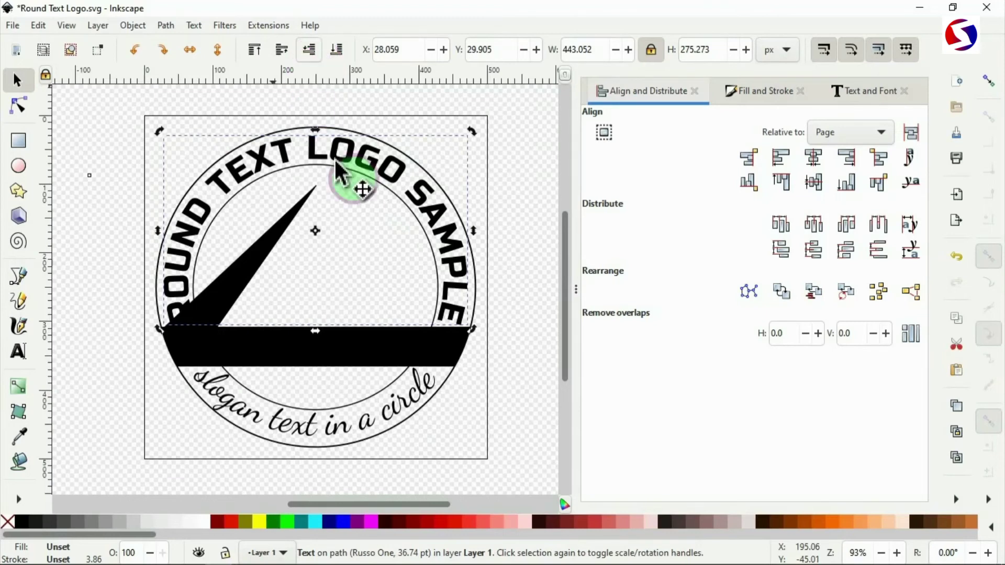
pyautogui.click(510, 211)
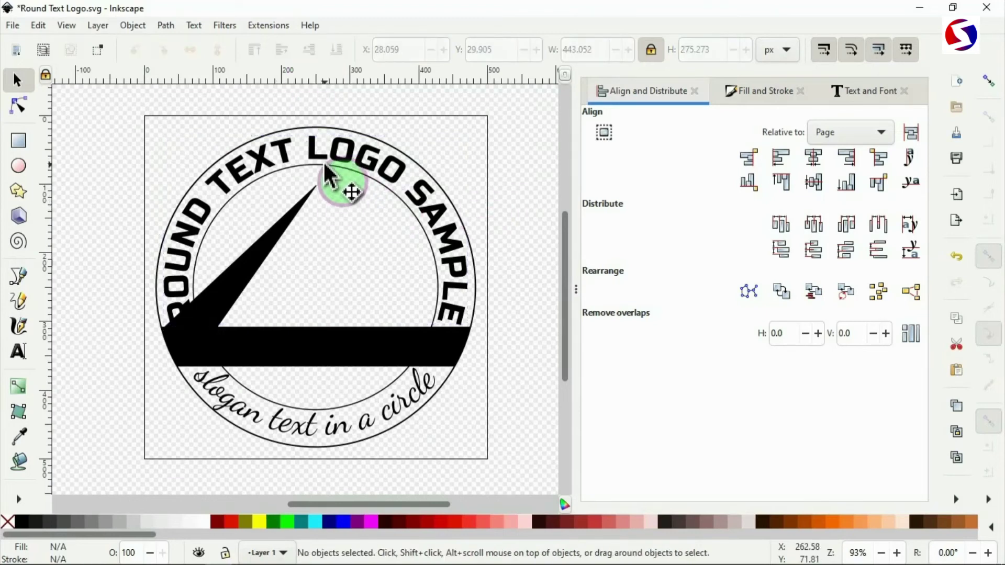
pyautogui.click(325, 165)
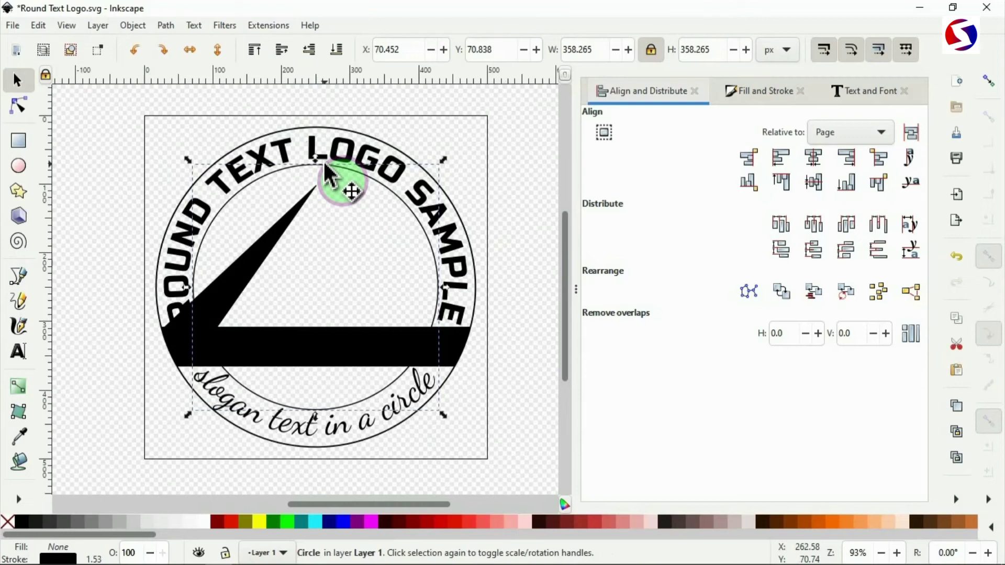
pyautogui.press('ctrl')
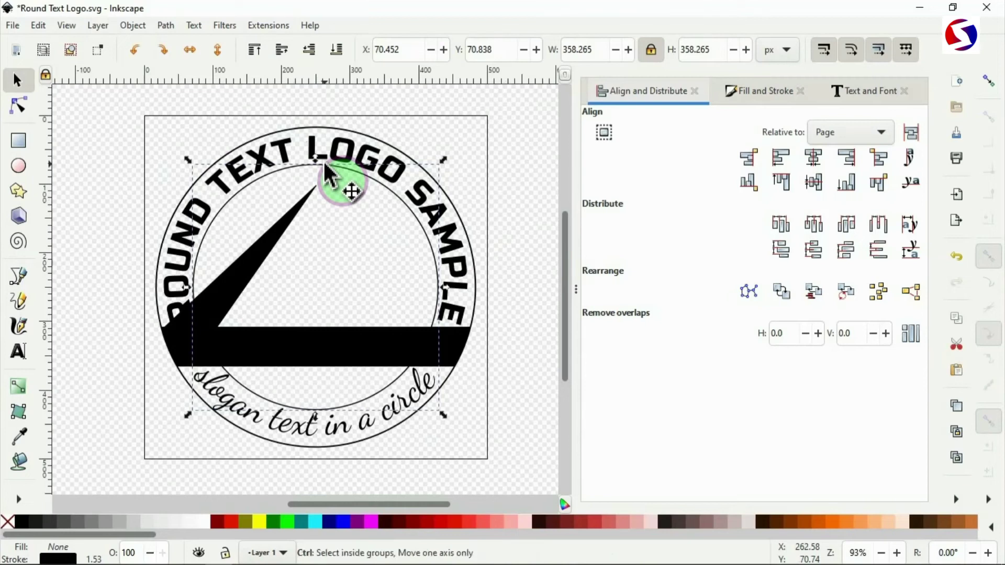
pyautogui.moveTo(324, 164); pyautogui.dragTo(266, 181)
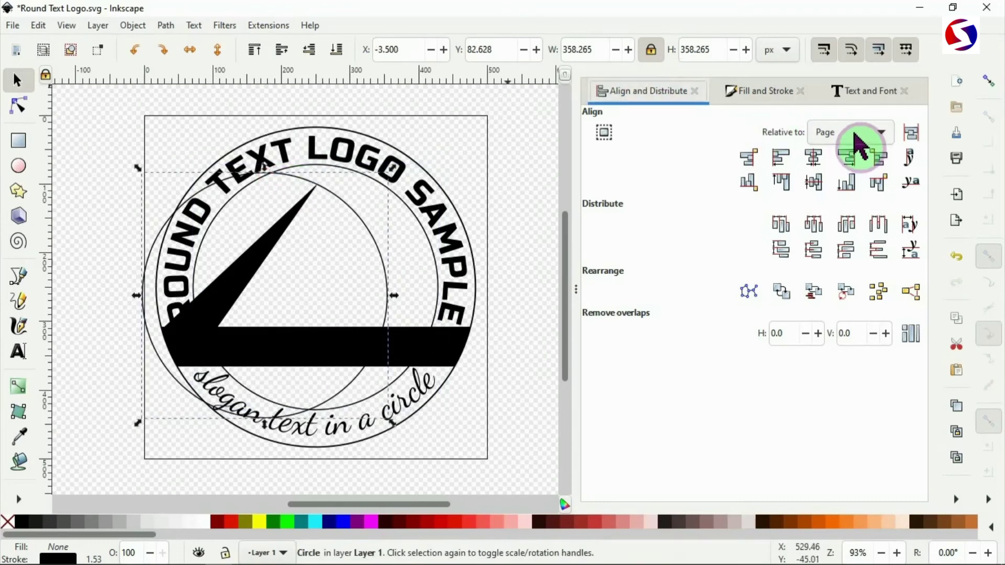
pyautogui.click(814, 162)
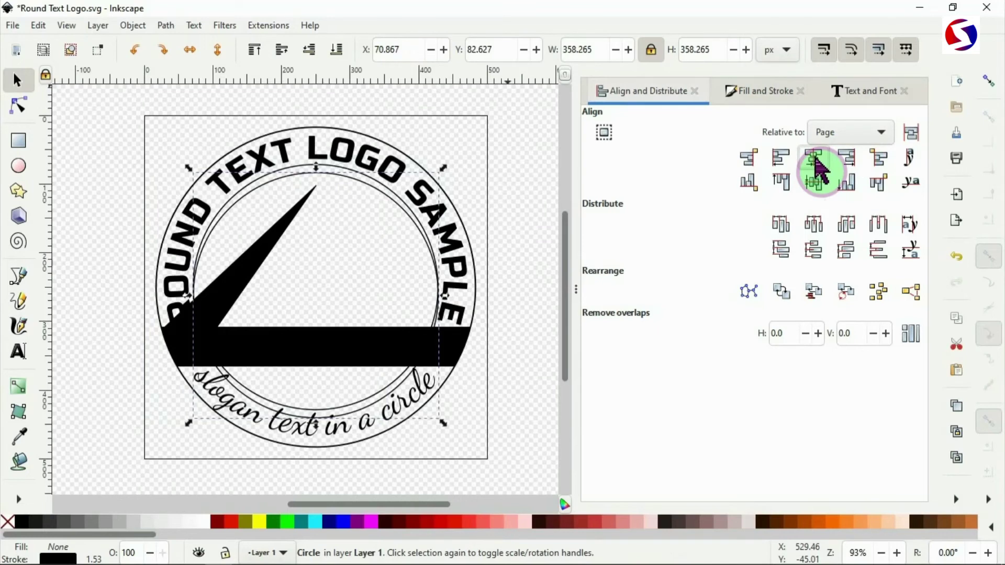
pyautogui.click(814, 183)
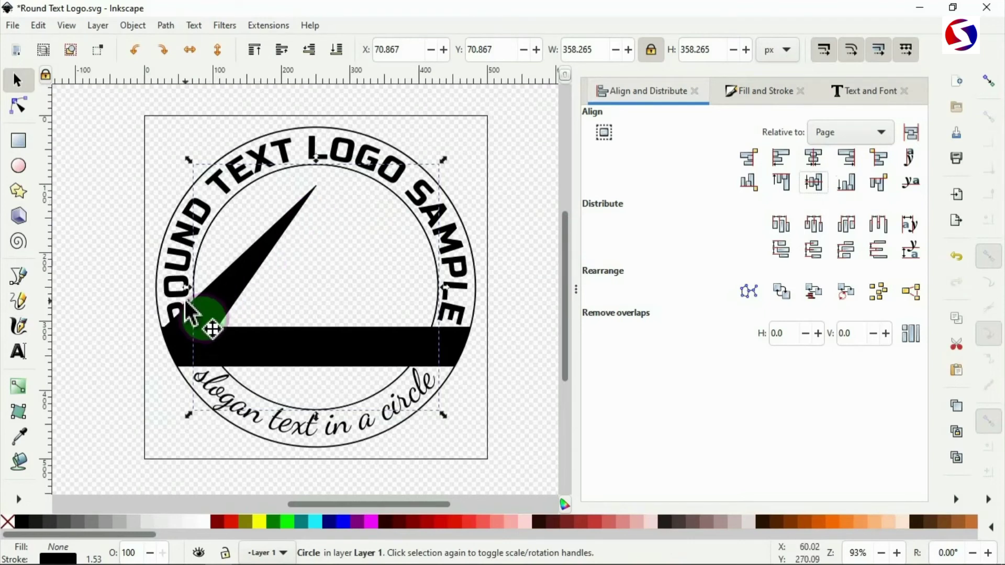
# Step: Clip the black triangle to the inner circle copy so it no longer covers the title text
pyautogui.keyDown('shift'); pyautogui.click(185, 317); pyautogui.keyUp('shift')
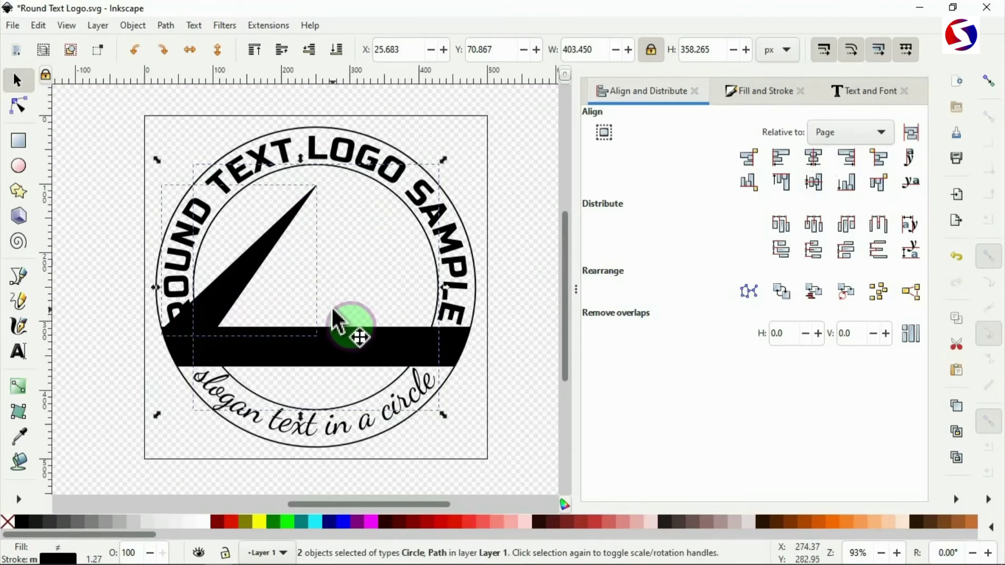
pyautogui.press('ctrl')
pyautogui.scroll(1, 337, 314)
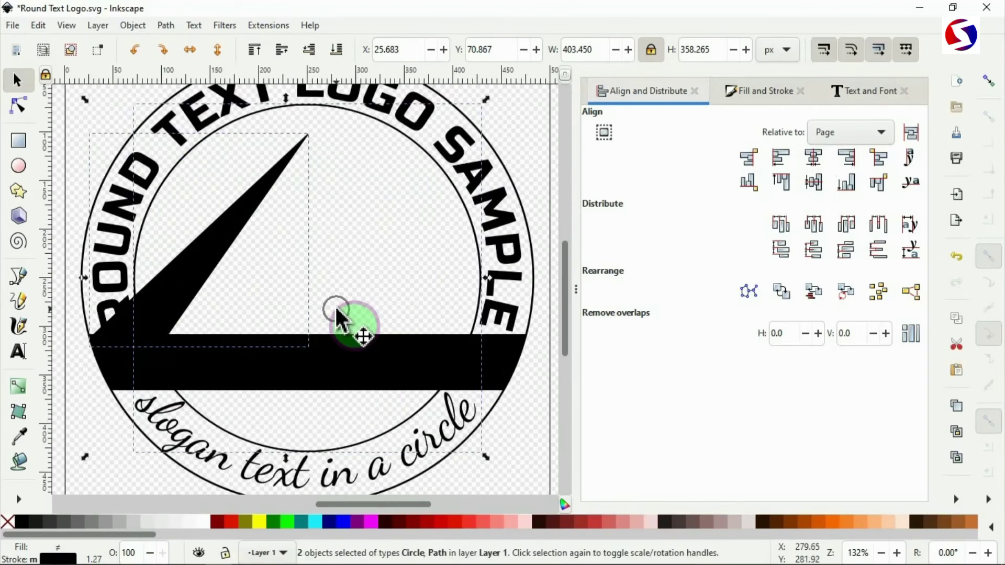
pyautogui.hscroll(-2, 340, 317)
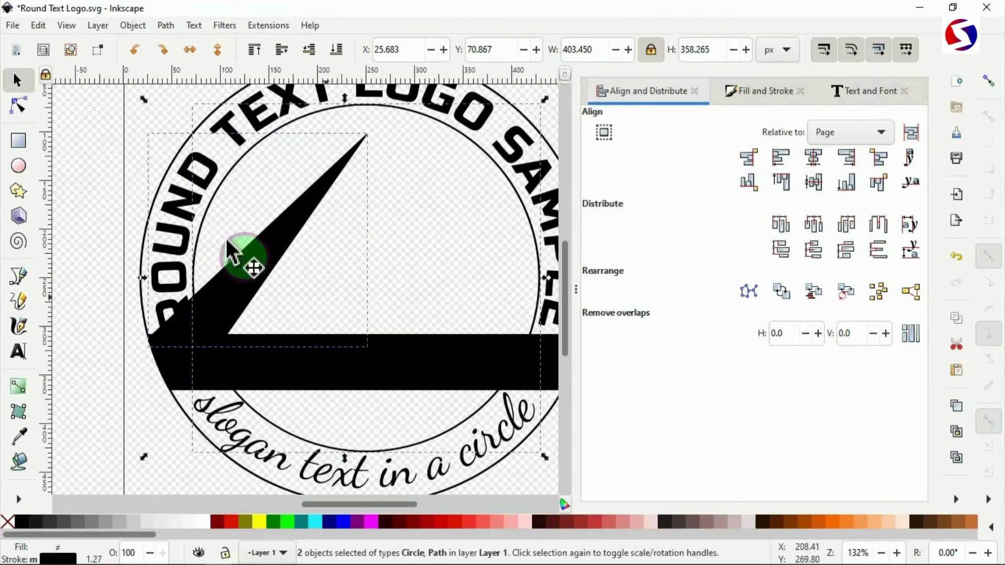
pyautogui.click(134, 27)
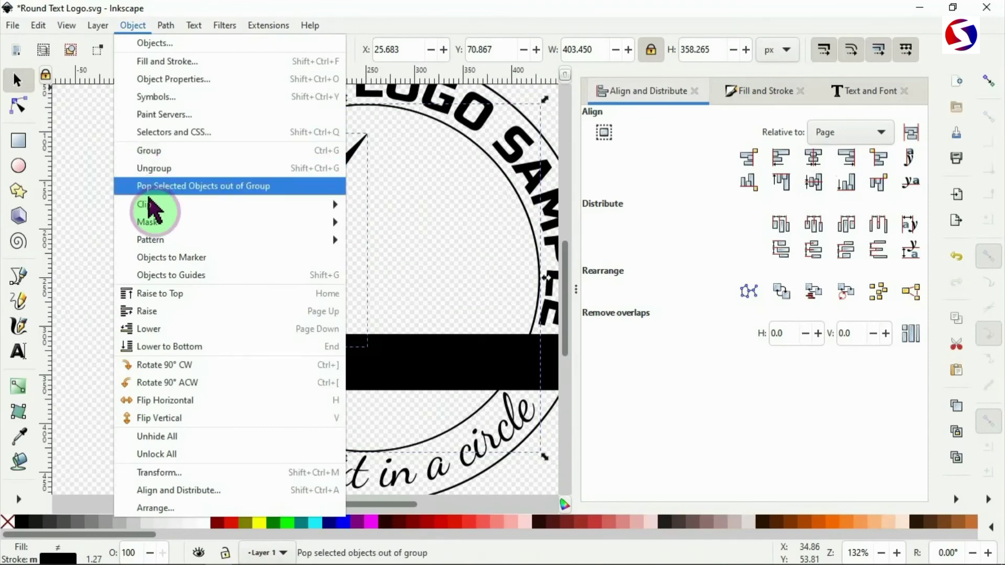
pyautogui.moveTo(148, 207)
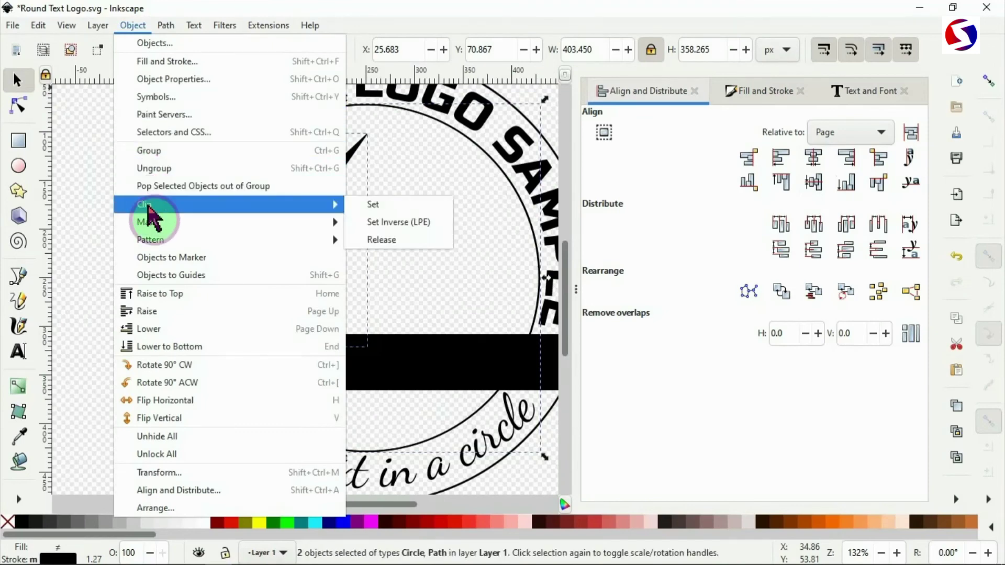
pyautogui.click(400, 208)
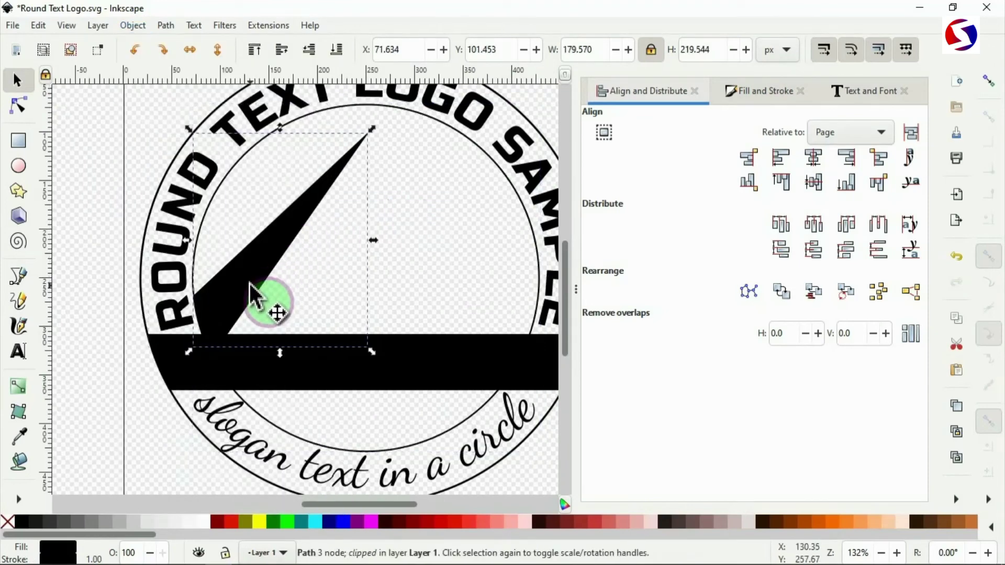
# Step: Duplicate the clipped triangle in place and flip the copy horizontally
pyautogui.hotkey('ctrl', 'd')
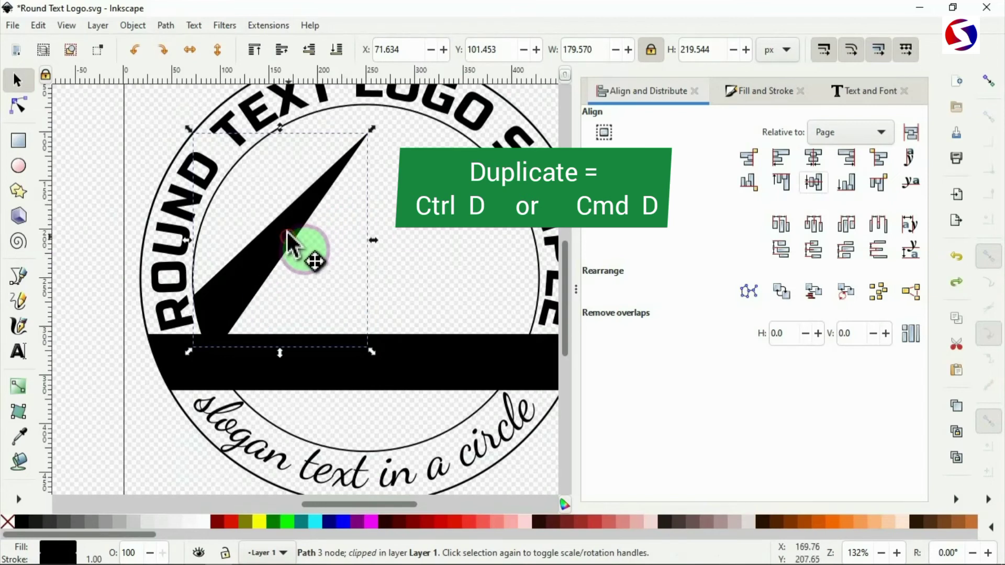
pyautogui.moveTo(294, 240); pyautogui.dragTo(293, 216)
pyautogui.hotkey('ctrl', 'z')
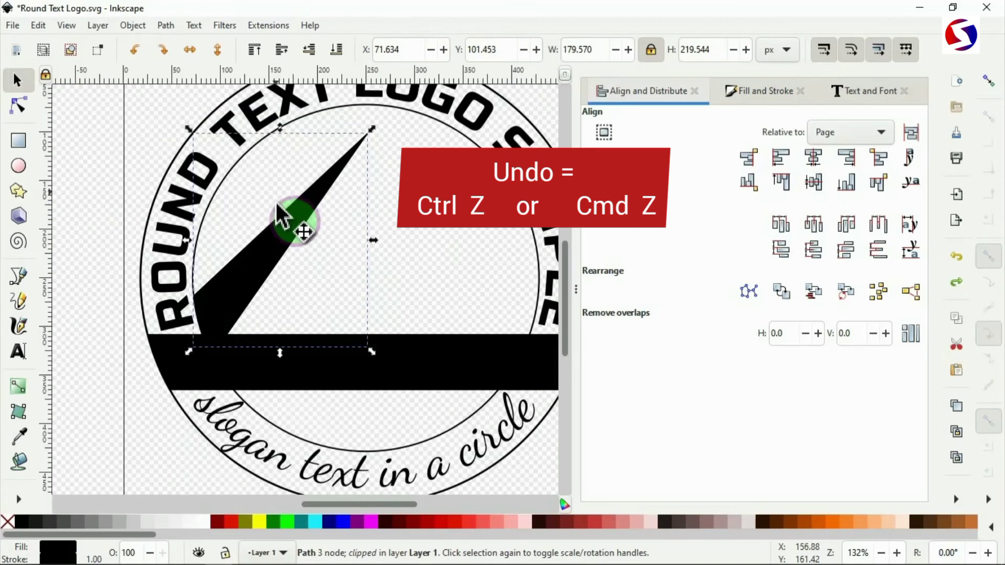
pyautogui.click(190, 51)
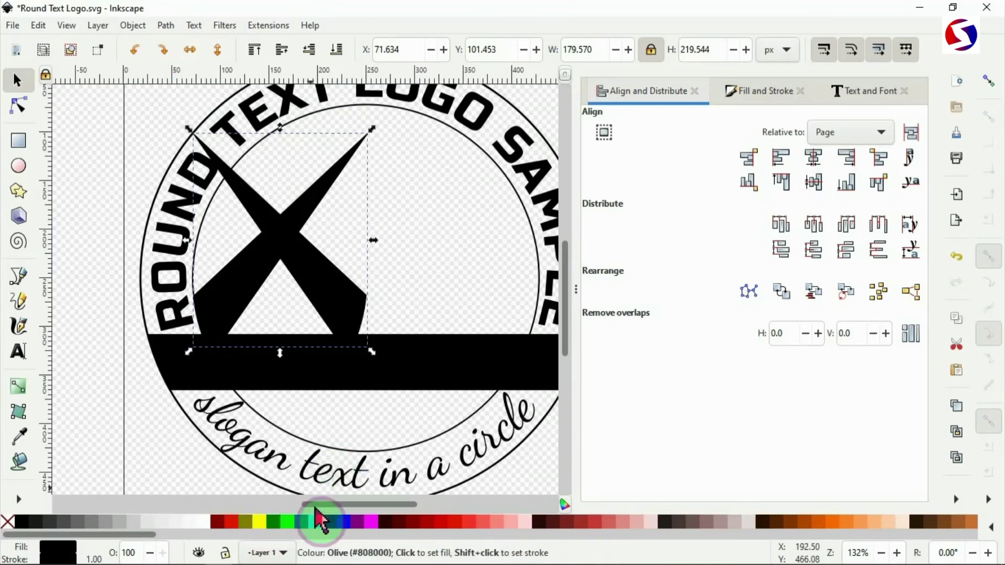
# Step: Shift the flipped triangle horizontally to X 249.635 px, with its tip meeting the original's tip and its base at the inner circle's opposite edge
pyautogui.moveTo(348, 504); pyautogui.dragTo(365, 514)
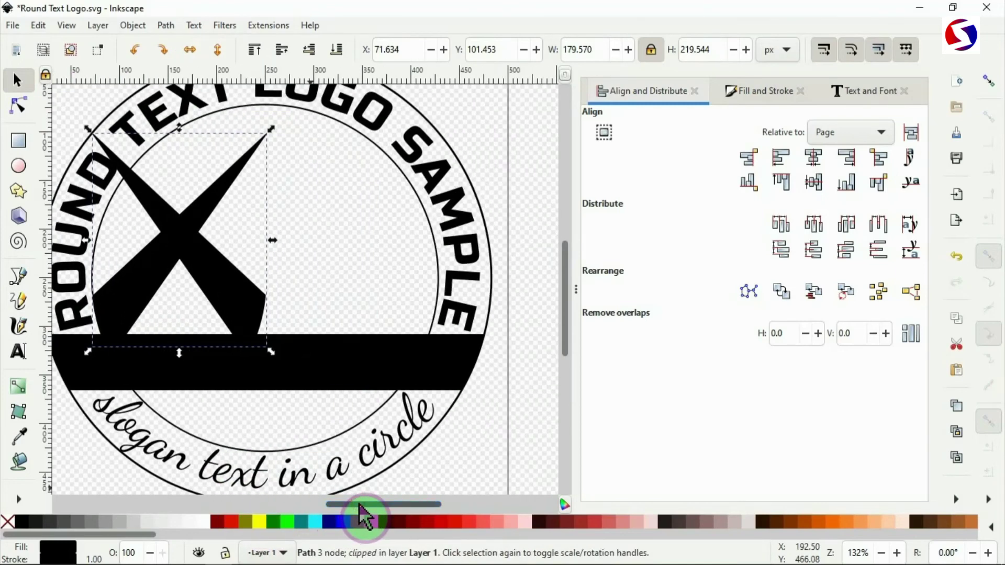
pyautogui.press('Right')
pyautogui.press('Right')
pyautogui.press('Right')
pyautogui.press('Right')
pyautogui.press('Right')
pyautogui.press('Right')
pyautogui.press('Right')
pyautogui.press('Right')
pyautogui.press('Right')
pyautogui.press('Right')
pyautogui.press('Right')
pyautogui.press('Right')
pyautogui.press('Right')
pyautogui.press('Right')
pyautogui.press('Right')
pyautogui.press('Right')
pyautogui.press('Right')
pyautogui.press('Right')
pyautogui.press('Right')
pyautogui.press('Right')
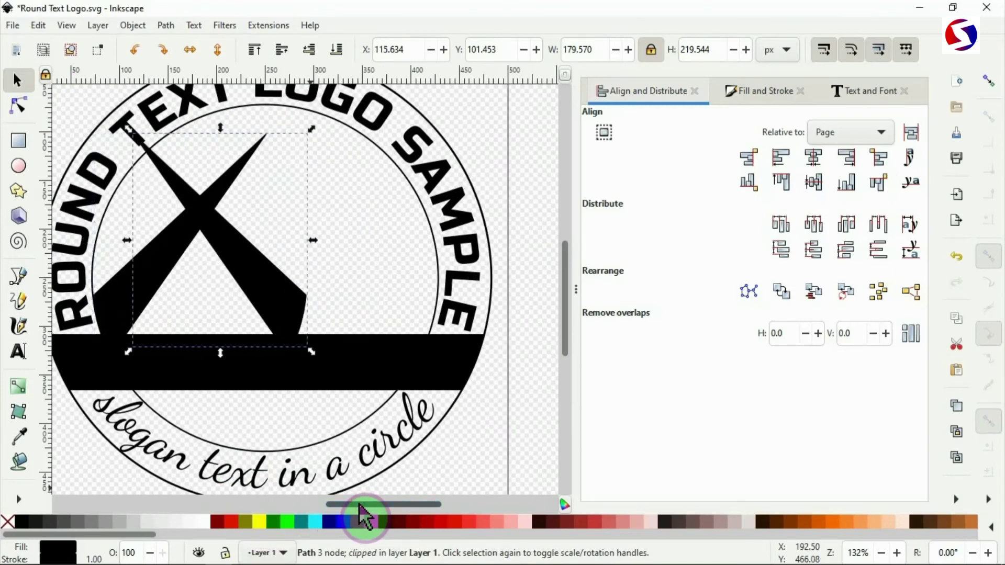
pyautogui.press('Right')
pyautogui.press('Right')
pyautogui.press('Right')
pyautogui.press('Right')
pyautogui.press('Right')
pyautogui.press('Right')
pyautogui.press('Right')
pyautogui.press('Right')
pyautogui.press('Right')
pyautogui.press('Right')
pyautogui.press('Right')
pyautogui.press('Right')
pyautogui.press('Right')
pyautogui.press('Right')
pyautogui.press('Right')
pyautogui.press('Right')
pyautogui.press('Right')
pyautogui.press('Right')
pyautogui.press('Right')
pyautogui.press('Right')
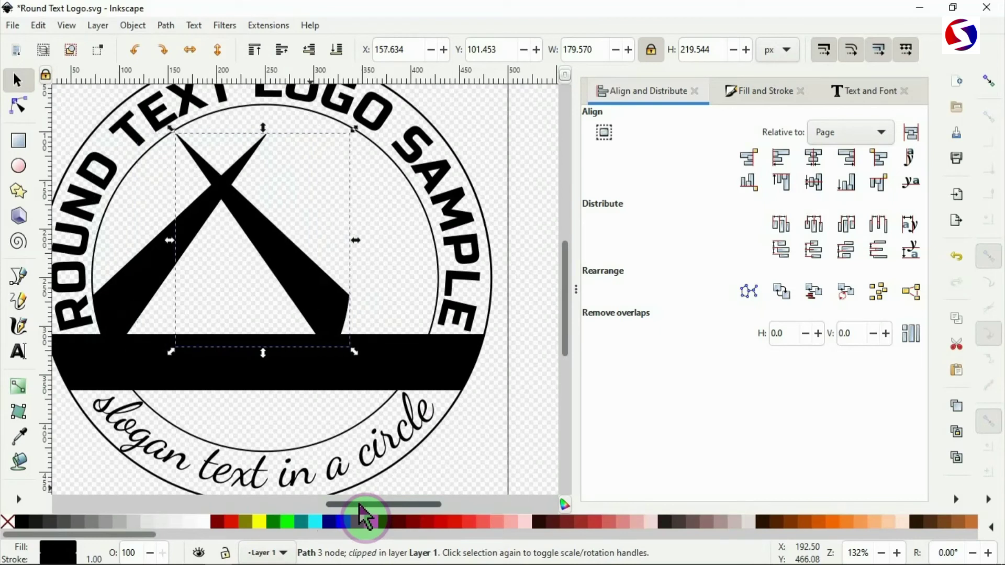
pyautogui.press('Right')
pyautogui.press('Right')
pyautogui.press('Right')
pyautogui.press('Right')
pyautogui.press('Right')
pyautogui.press('Right')
pyautogui.press('Right')
pyautogui.press('Right')
pyautogui.press('Right')
pyautogui.press('Right')
pyautogui.press('Right')
pyautogui.press('Right')
pyautogui.press('Right')
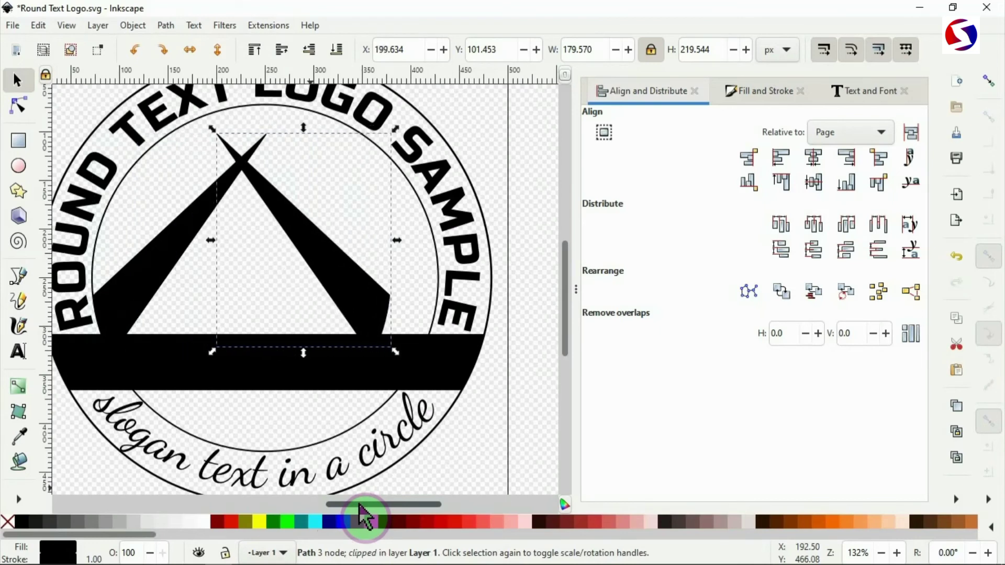
pyautogui.press('Right')
pyautogui.press('Right')
pyautogui.press('Right')
pyautogui.press('Right')
pyautogui.press('Right')
pyautogui.press('Right')
pyautogui.press('Right')
pyautogui.press('Right')
pyautogui.press('Right')
pyautogui.press('Right')
pyautogui.press('Right')
pyautogui.press('Right')
pyautogui.press('Right')
pyautogui.press('Right')
pyautogui.press('Right')
pyautogui.press('Right')
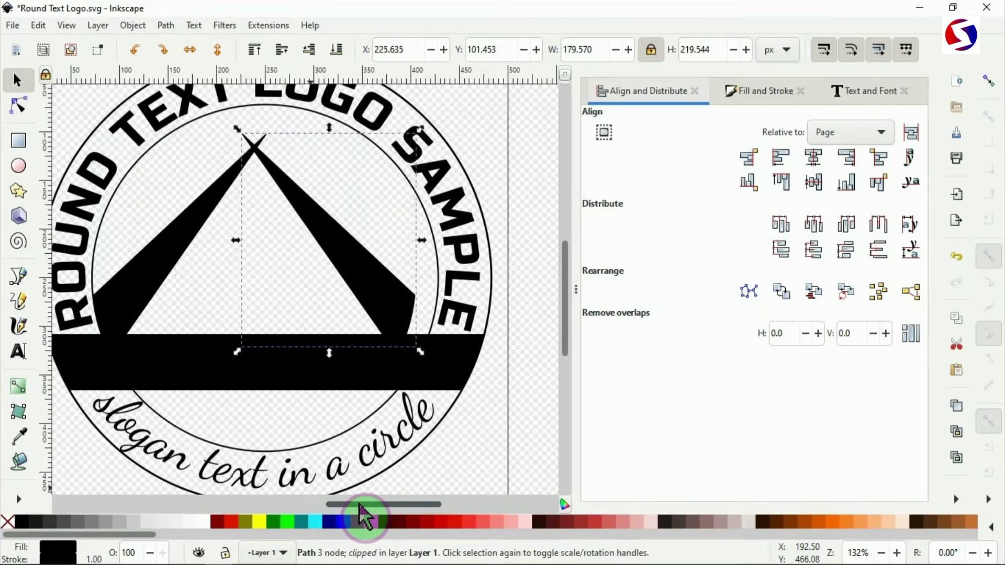
pyautogui.press('Right')
pyautogui.press('Right')
pyautogui.press('Right')
pyautogui.press('Right')
pyautogui.press('Right')
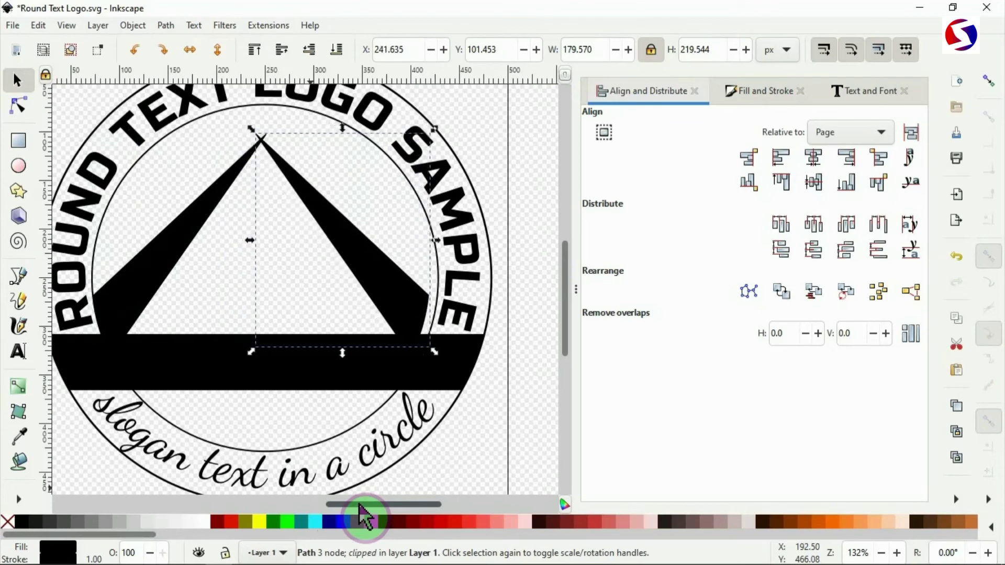
pyautogui.press('Right')
pyautogui.press('Right')
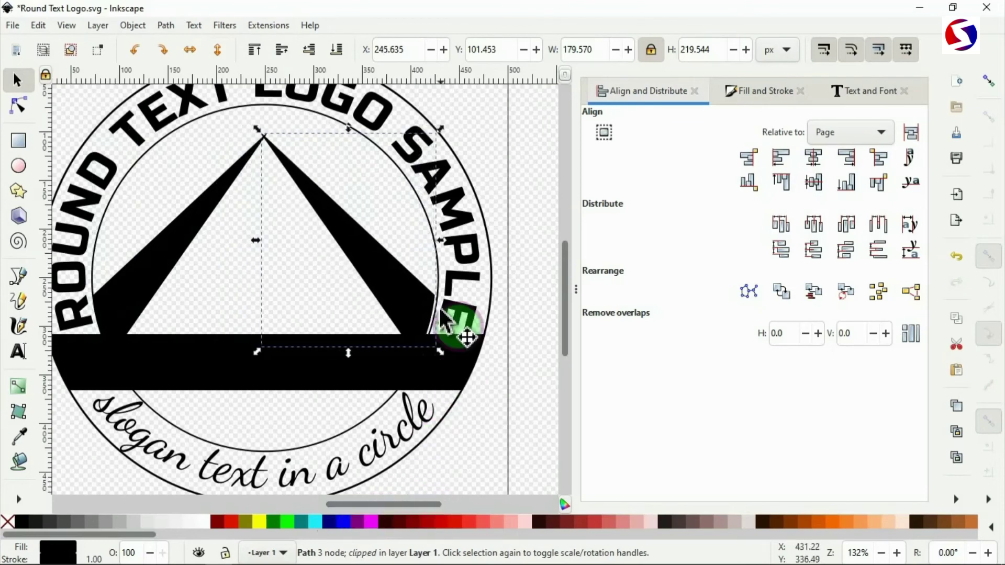
pyautogui.press('Right')
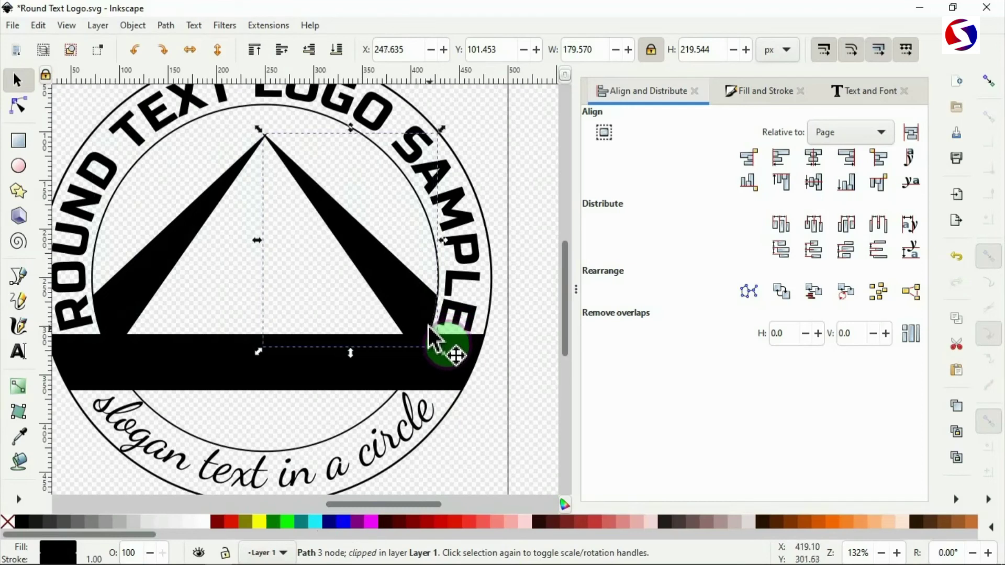
pyautogui.press('Right')
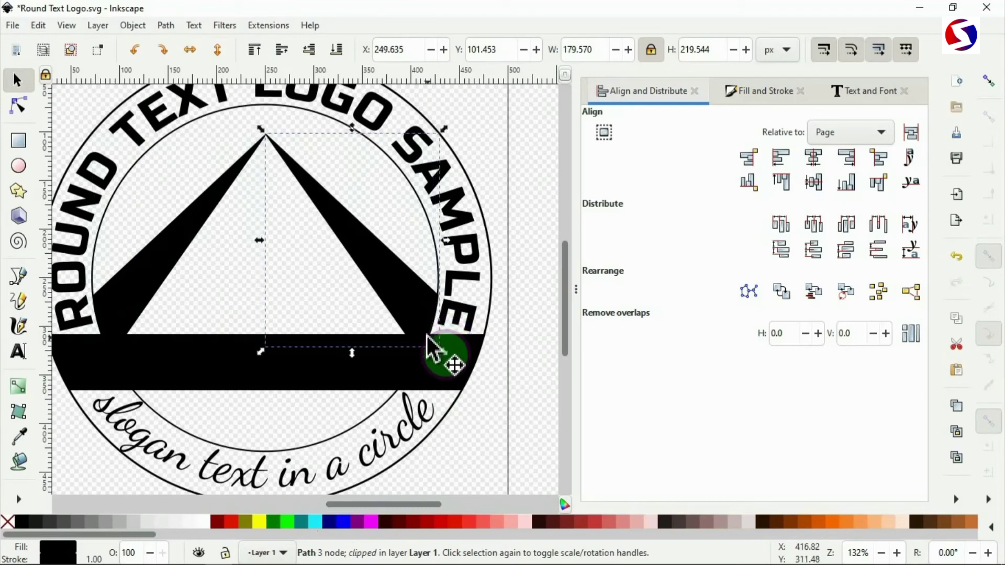
pyautogui.click(539, 331)
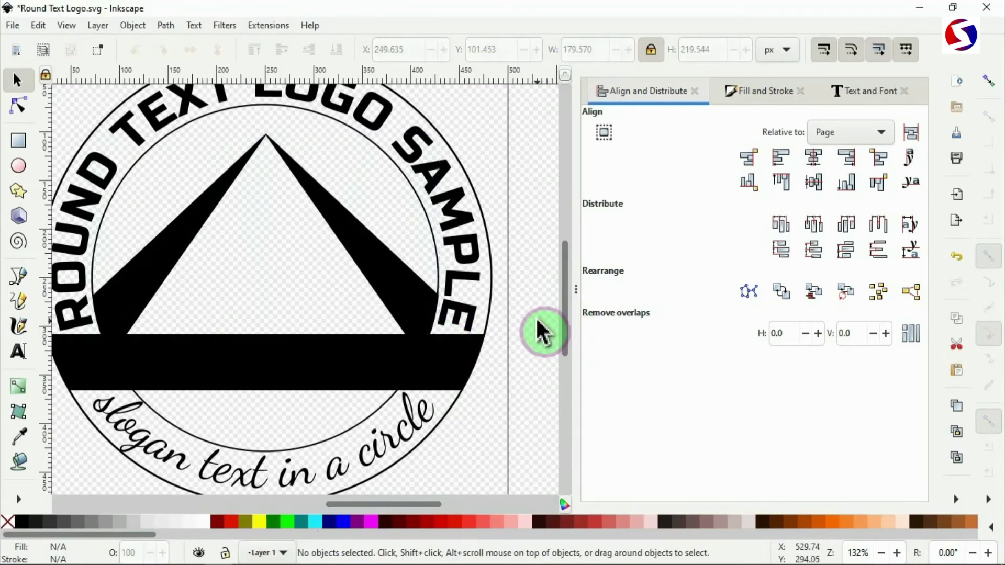
pyautogui.press('ctrl')
pyautogui.scroll(-2, 527, 319)
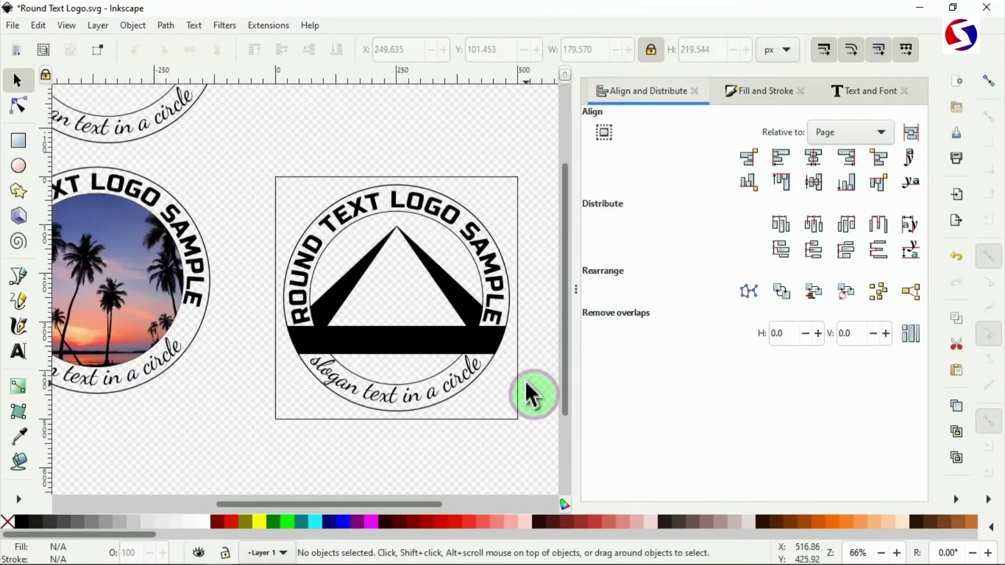
pyautogui.scroll(-3, 527, 393)
pyautogui.moveTo(527, 394); pyautogui.dragTo(345, 217)
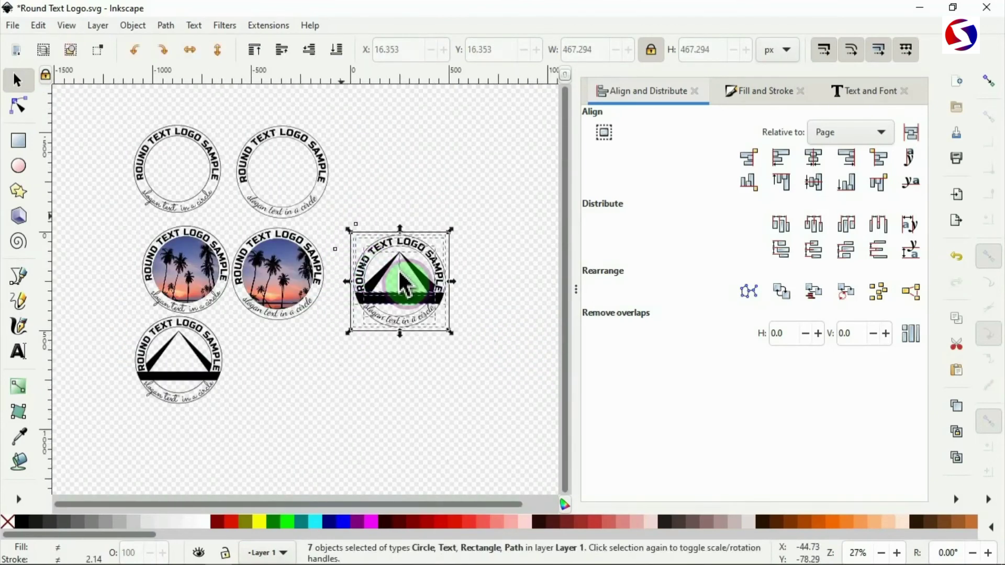
pyautogui.press('ctrl')
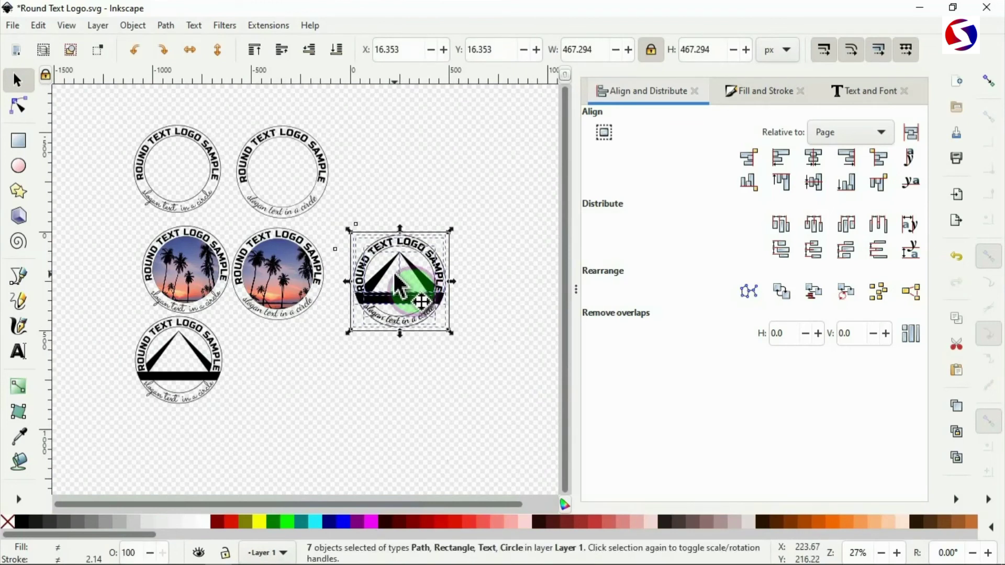
pyautogui.press('ctrl')
pyautogui.hotkey('ctrl', 'z')
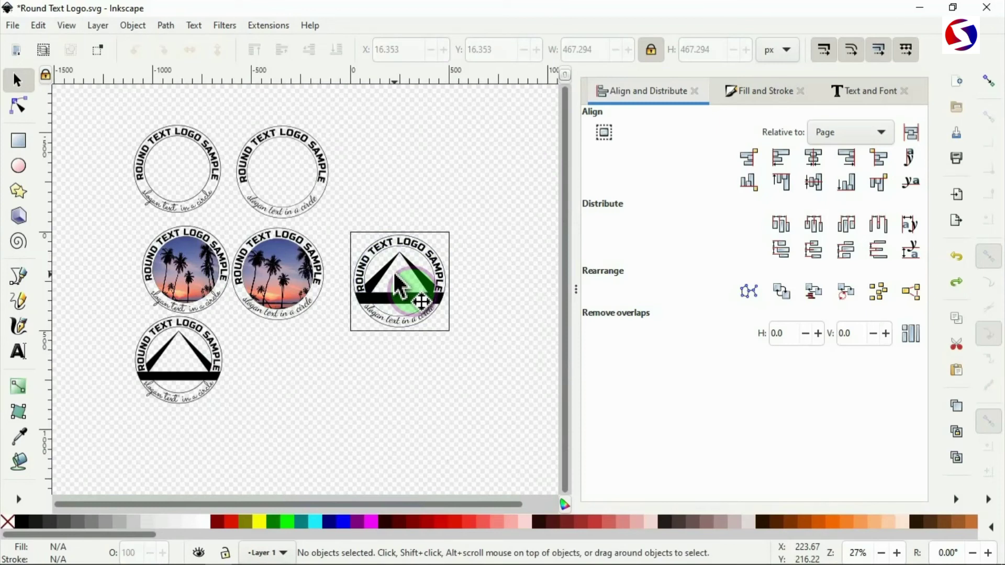
# Step: Group all parts of the triangle logo on the page and move it below the palm tree logos, beside the earlier triangle version
pyautogui.moveTo(487, 358); pyautogui.dragTo(340, 210)
pyautogui.press('ctrl')
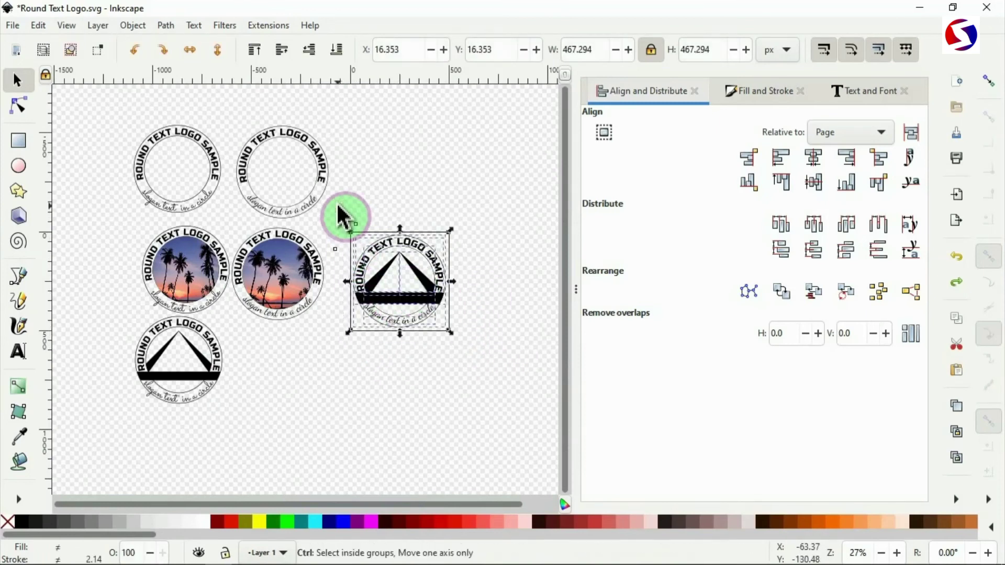
pyautogui.hotkey('ctrl', 'g')
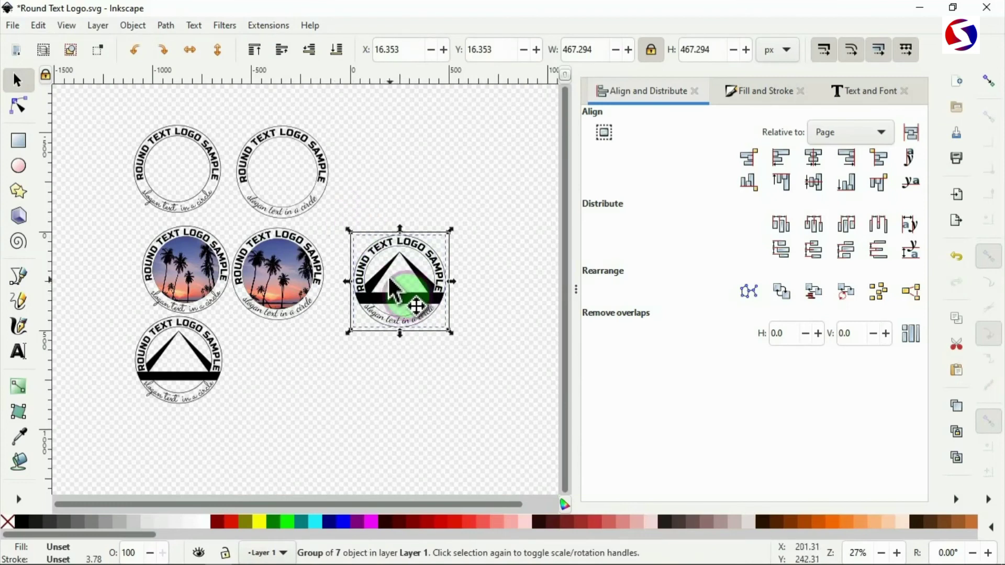
pyautogui.moveTo(381, 278); pyautogui.dragTo(259, 369)
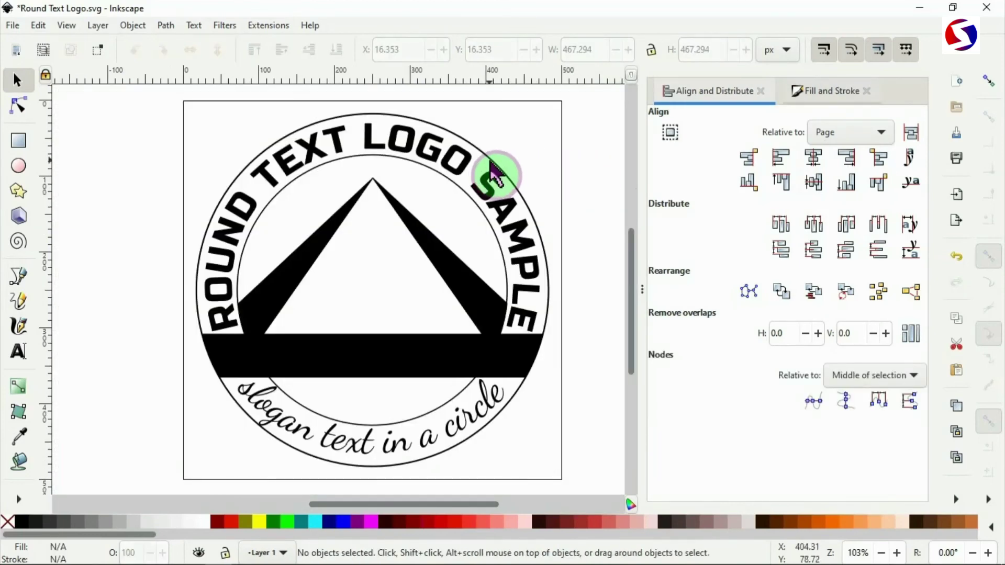
# Step: Ungroup the triangle logo on the page into its separate objects and clear the selection
pyautogui.click(487, 168)
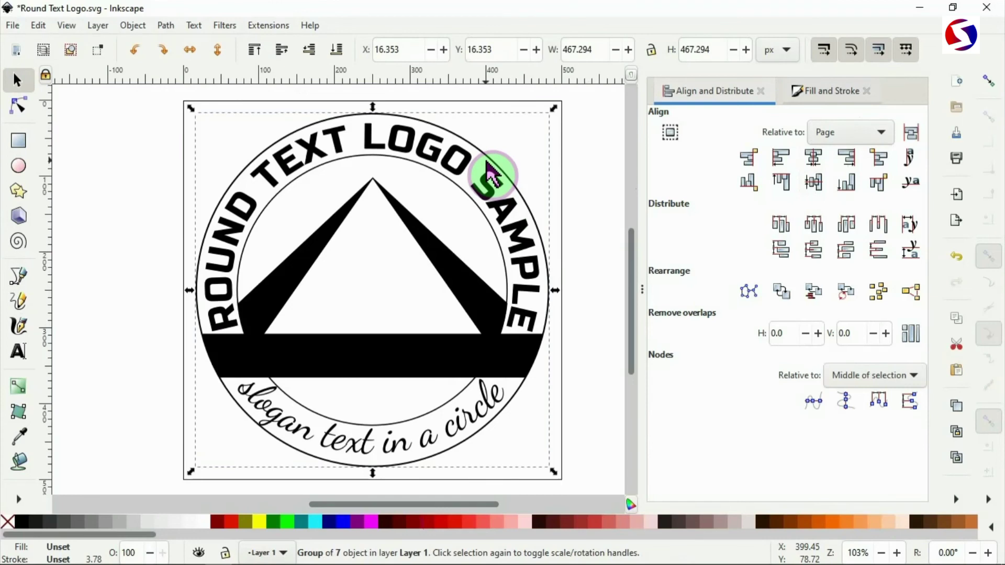
pyautogui.press('ctrl')
pyautogui.hotkey('ctrl', 'shift', 'g')
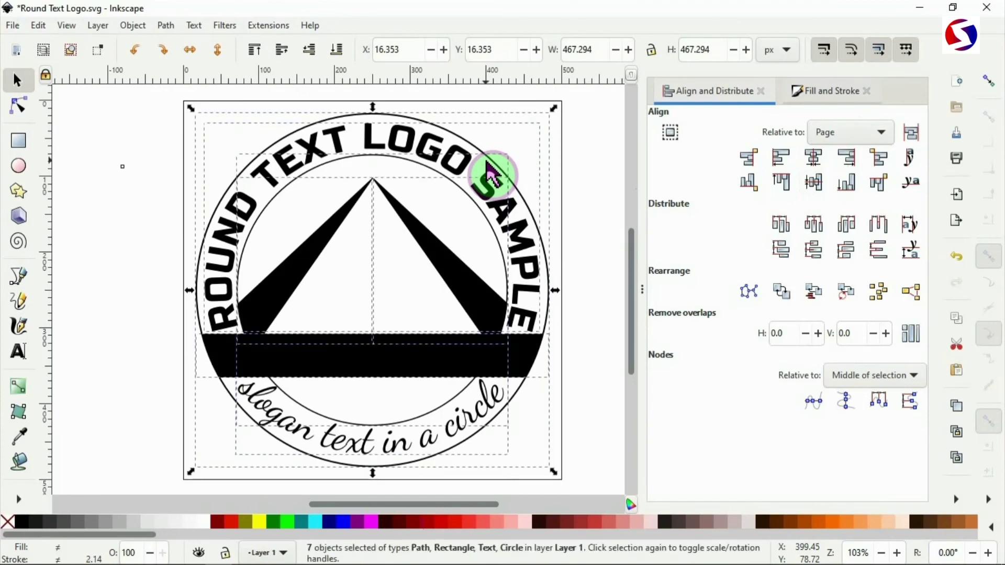
pyautogui.click(123, 287)
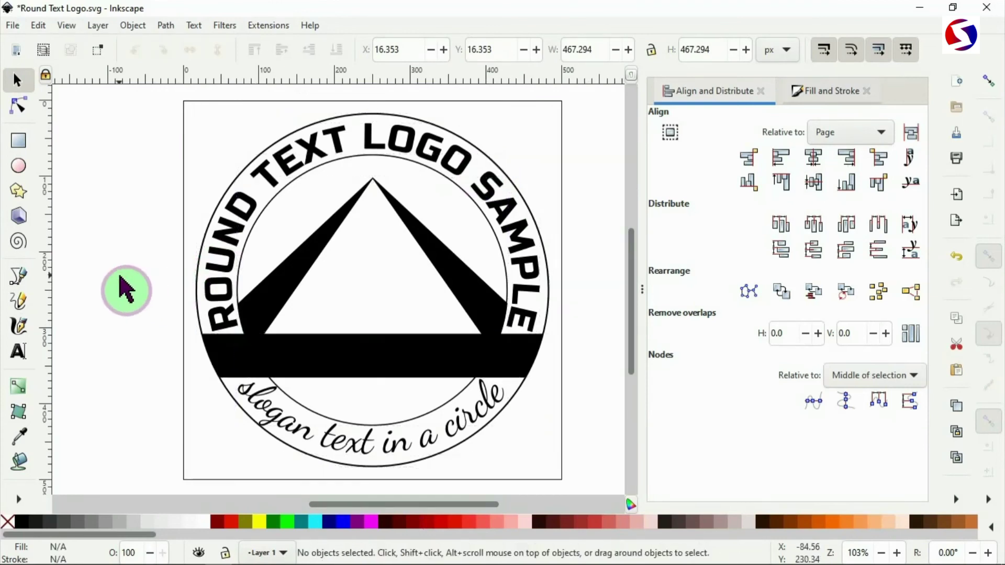
# Step: Convert the curved title text and the curved slogan text from text objects to paths
pyautogui.click(322, 149)
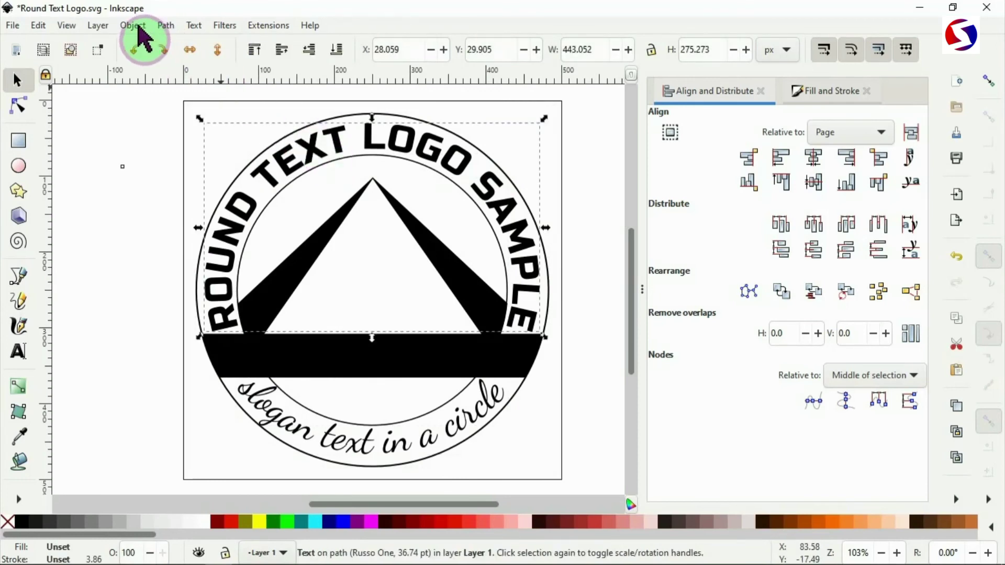
pyautogui.click(166, 26)
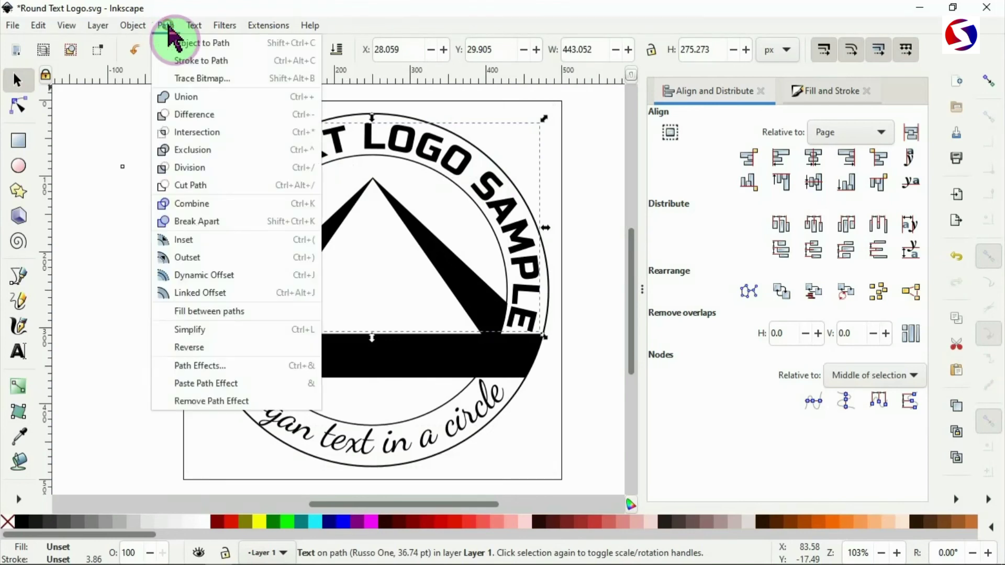
pyautogui.click(189, 44)
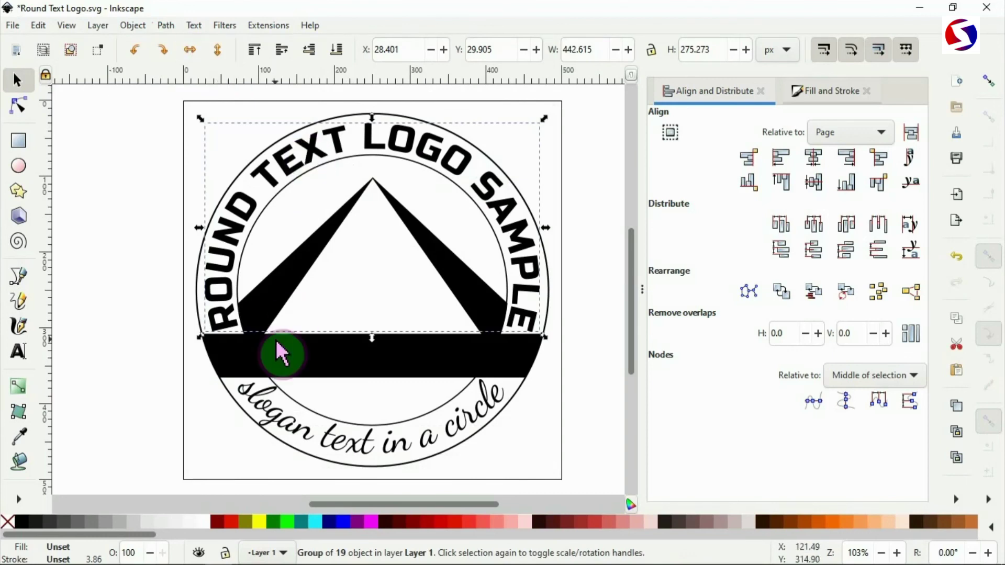
pyautogui.keyDown('ctrl'); pyautogui.click(296, 438); pyautogui.keyUp('ctrl')
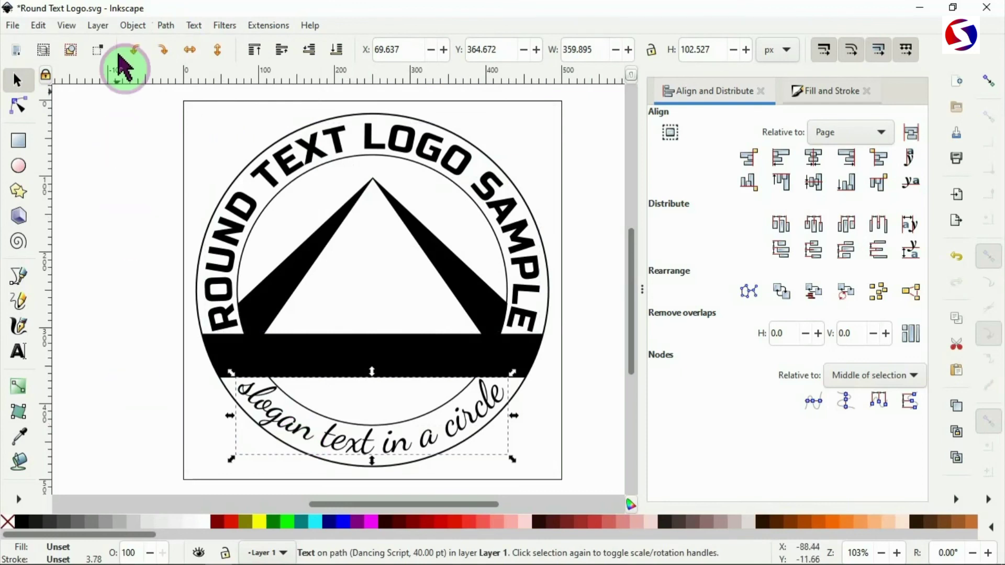
pyautogui.click(162, 27)
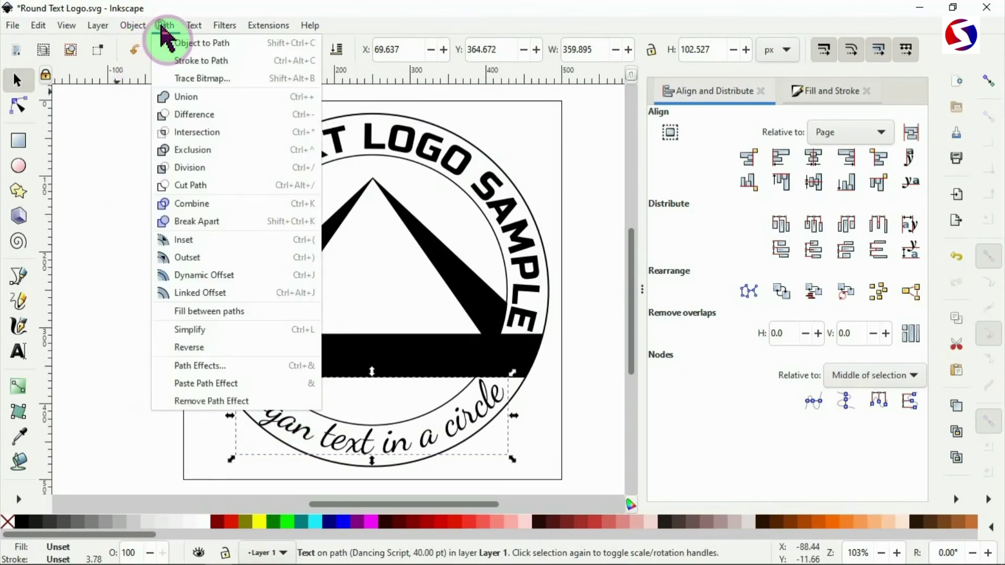
pyautogui.click(222, 44)
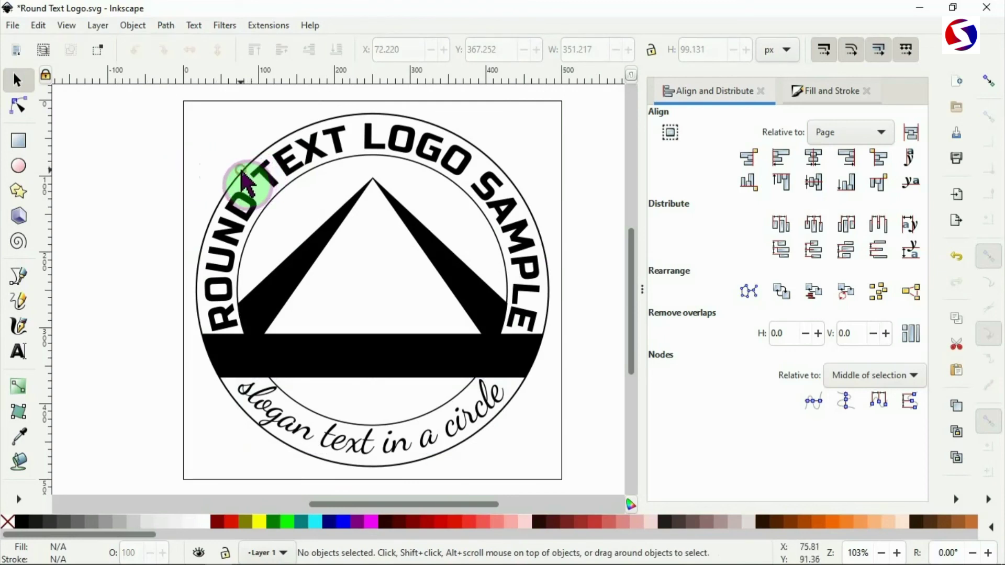
# Step: Delete the logo's outer circle and the inner circle, keeping the lettering, bar and triangles
pyautogui.click(242, 173)
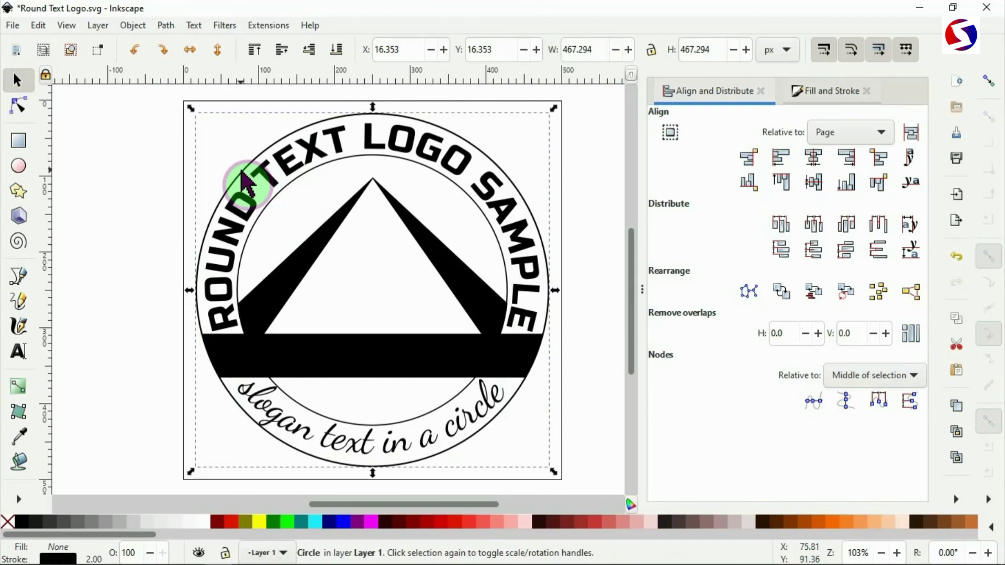
pyautogui.rightClick(242, 175)
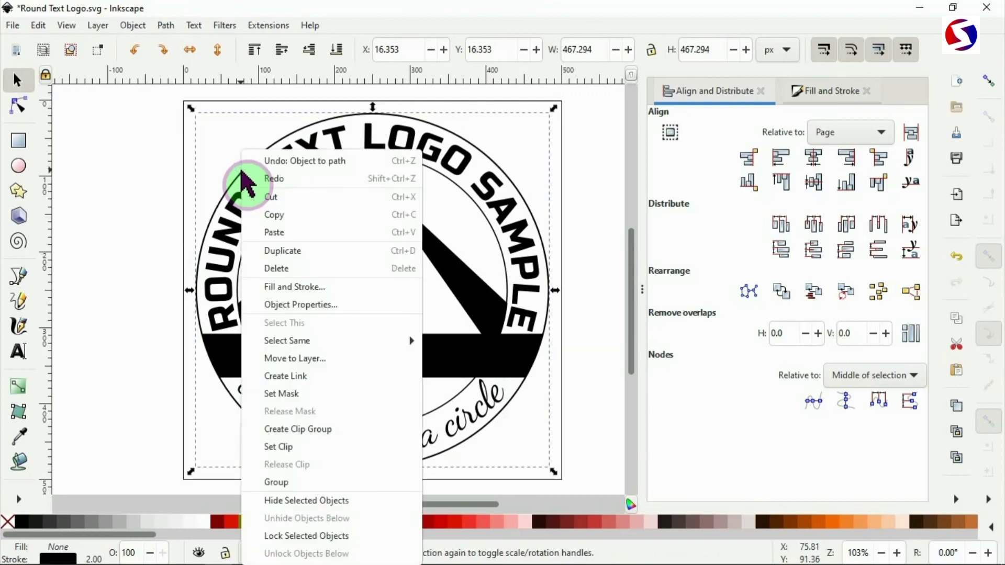
pyautogui.click(281, 270)
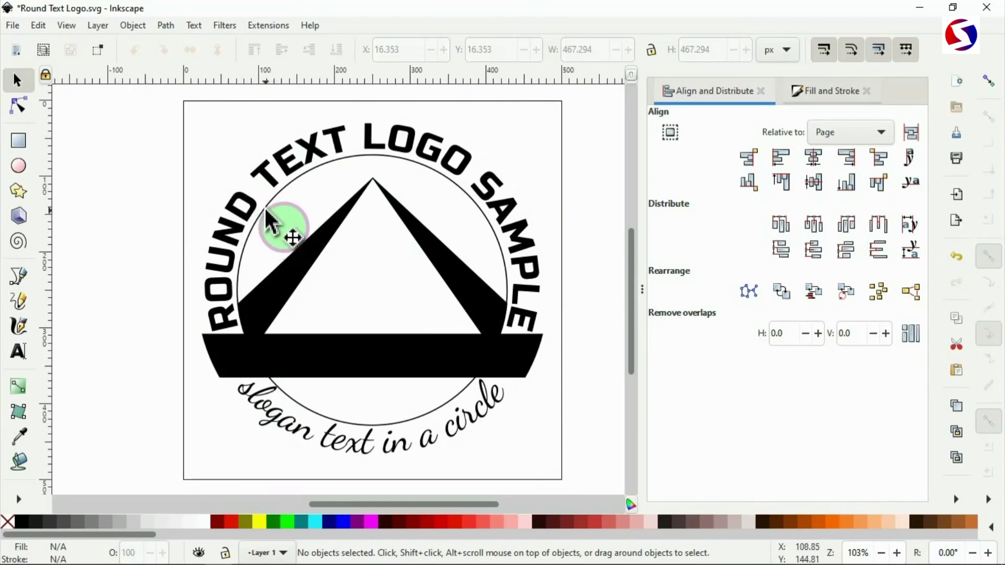
pyautogui.click(266, 215)
pyautogui.press('4')
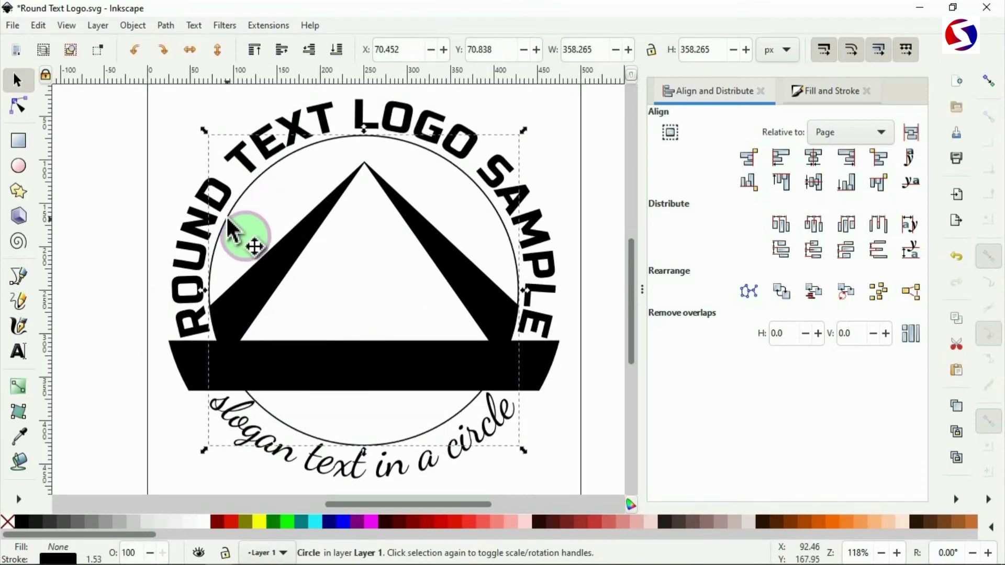
pyautogui.rightClick(228, 221)
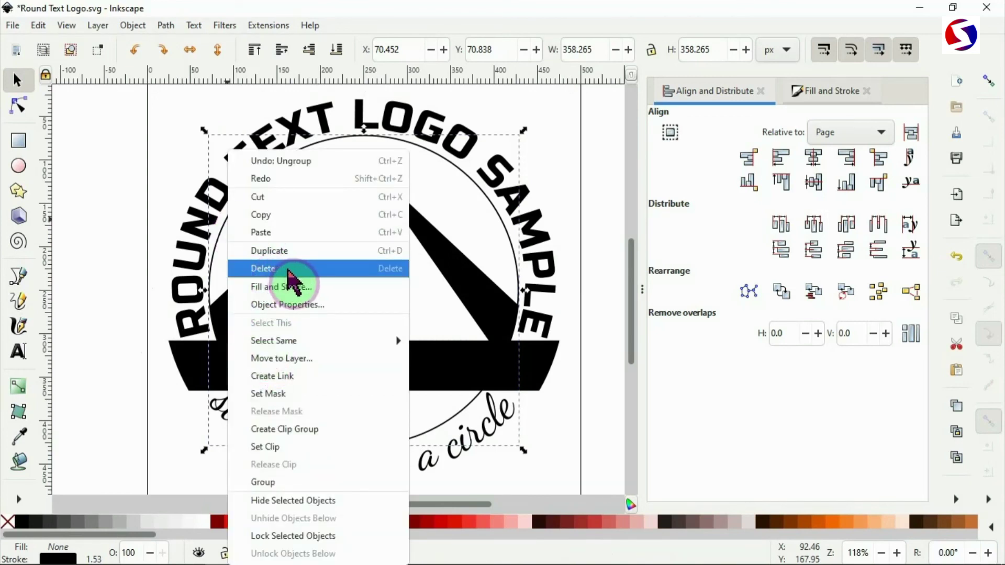
pyautogui.click(290, 279)
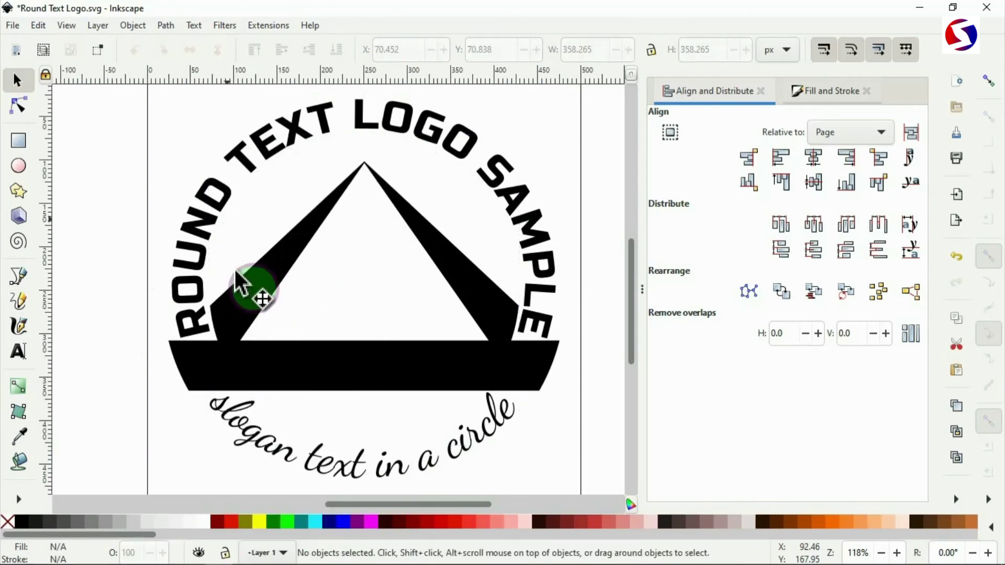